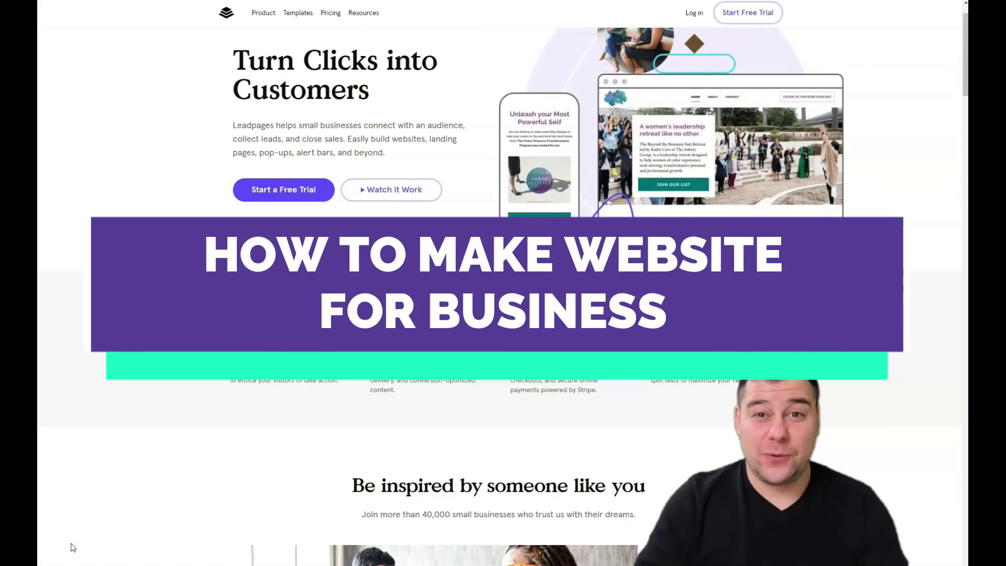
- Look through the Leadpages home page, from the feature overview and templates to integrations and customer support
scroll(73, 547, "down", 9)
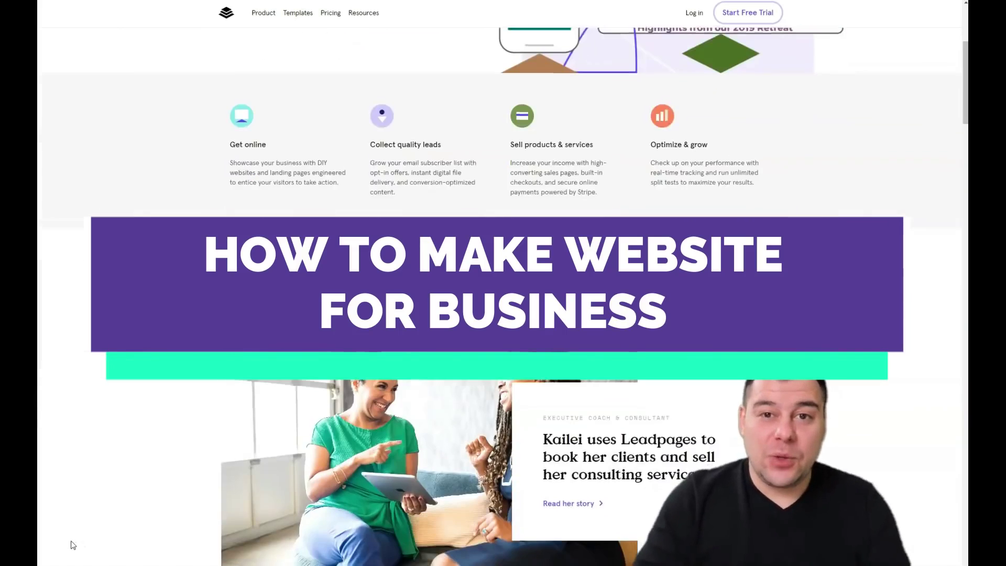
scroll(72, 545, "down", 2)
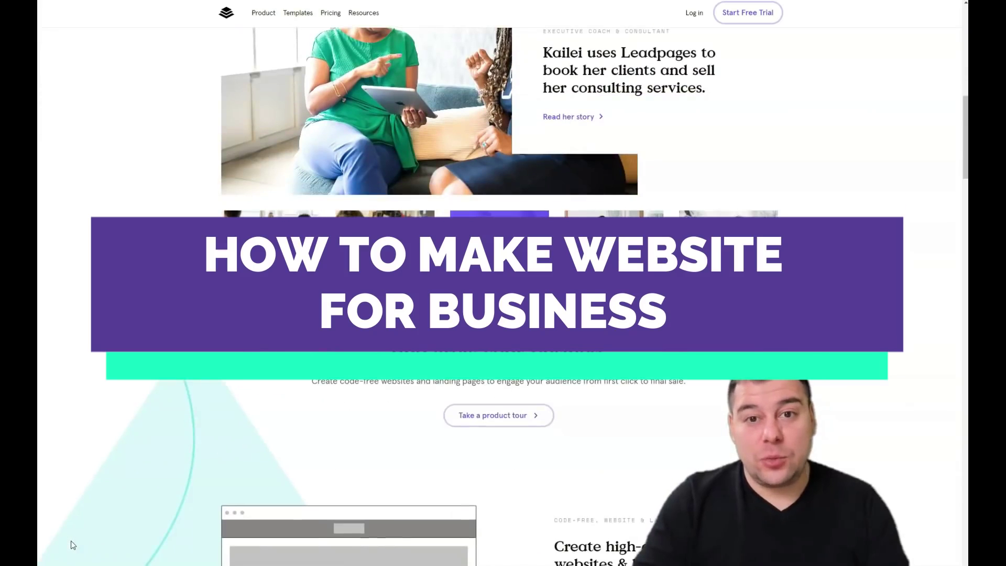
scroll(73, 546, "down", 6)
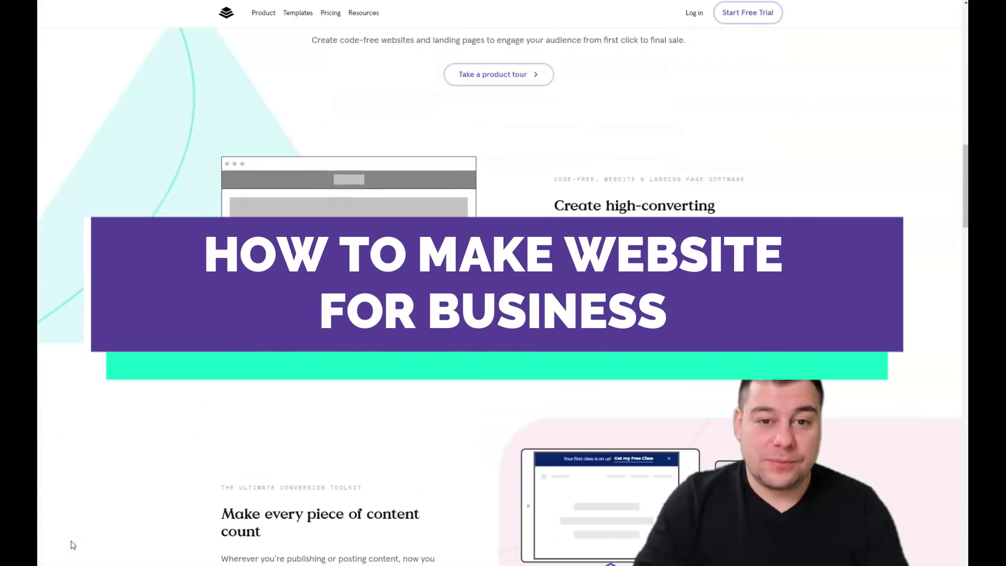
scroll(73, 545, "down", 10)
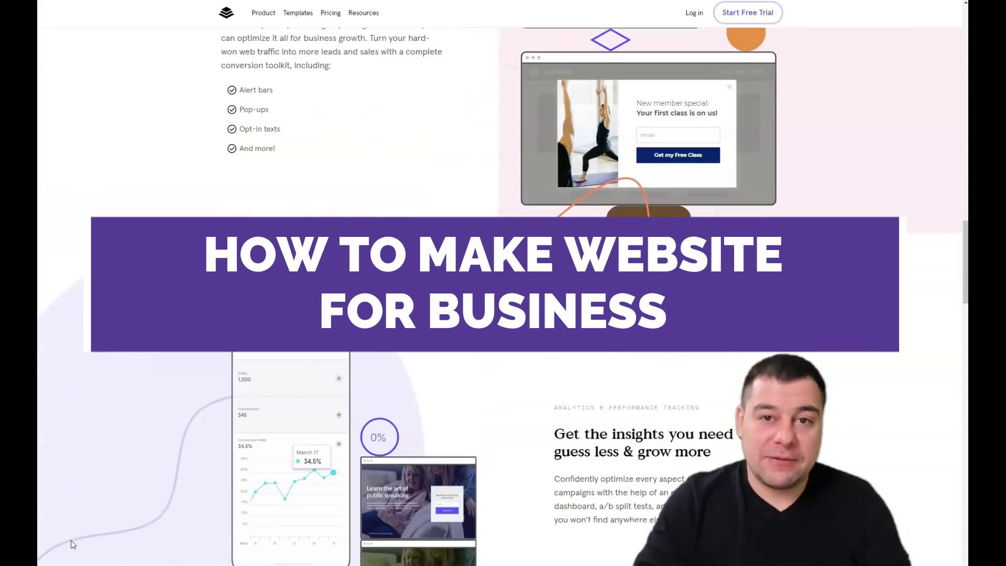
scroll(73, 545, "down", 9)
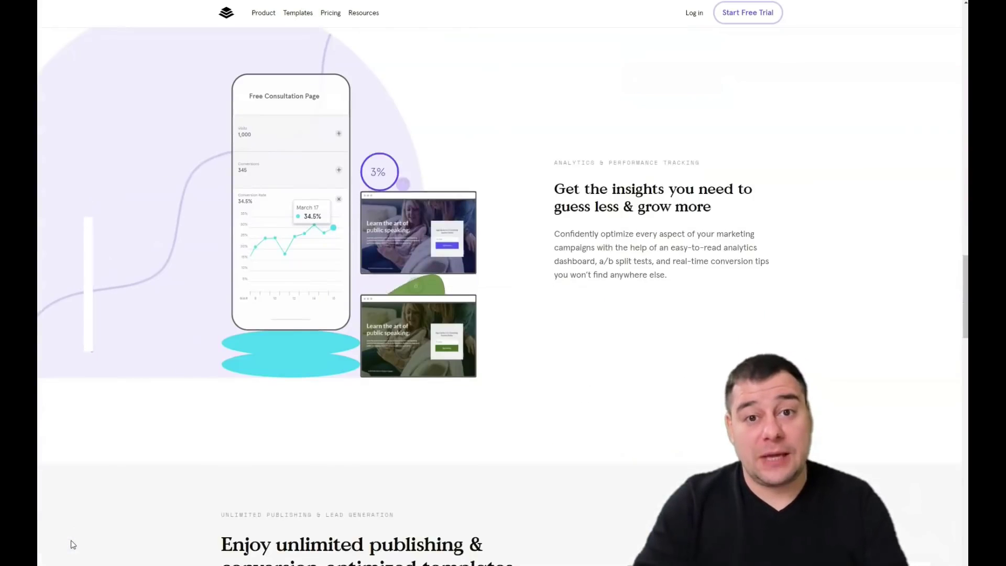
scroll(72, 545, "down", 14)
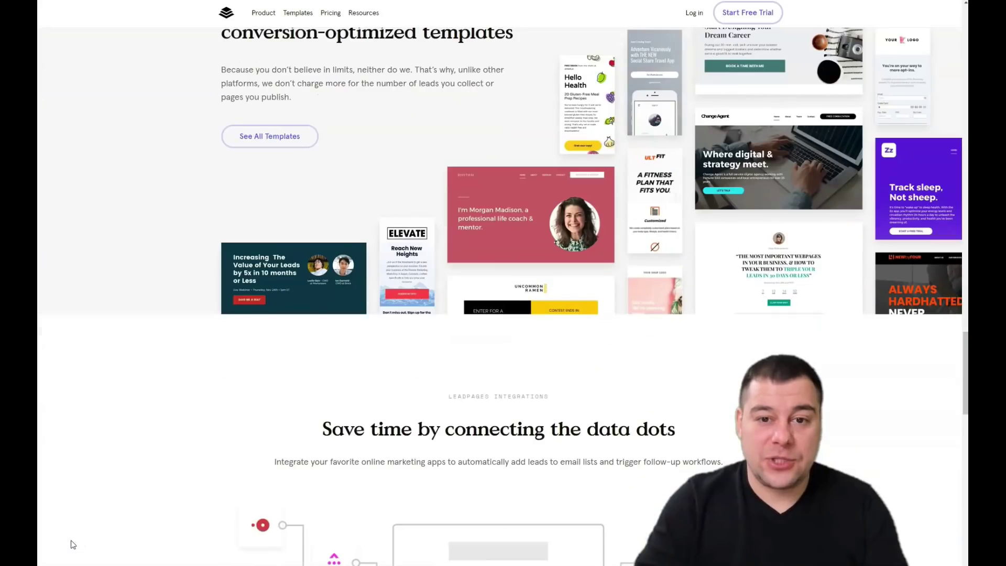
scroll(73, 544, "down", 7)
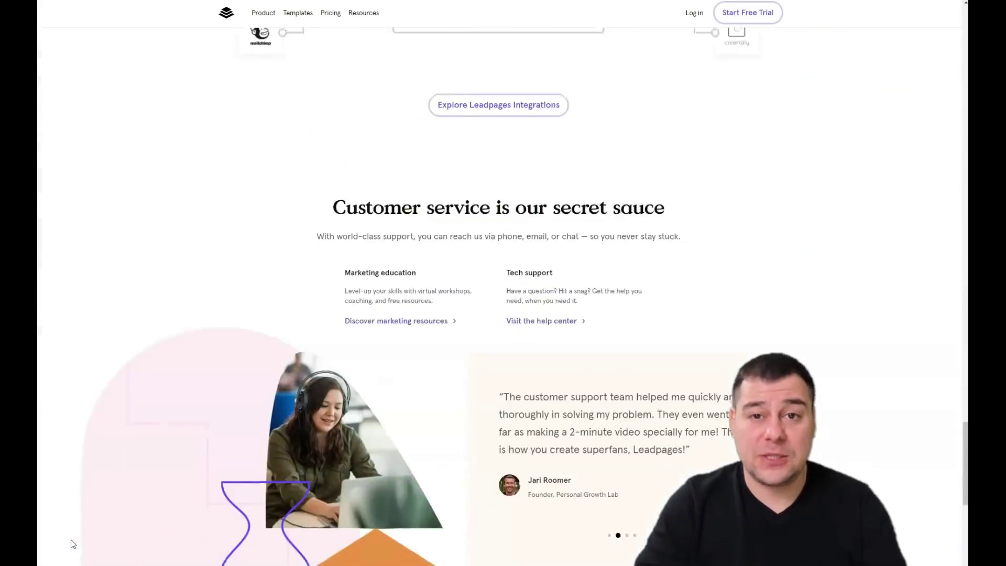
scroll(72, 545, "up", 14)
scroll(73, 545, "up", 20)
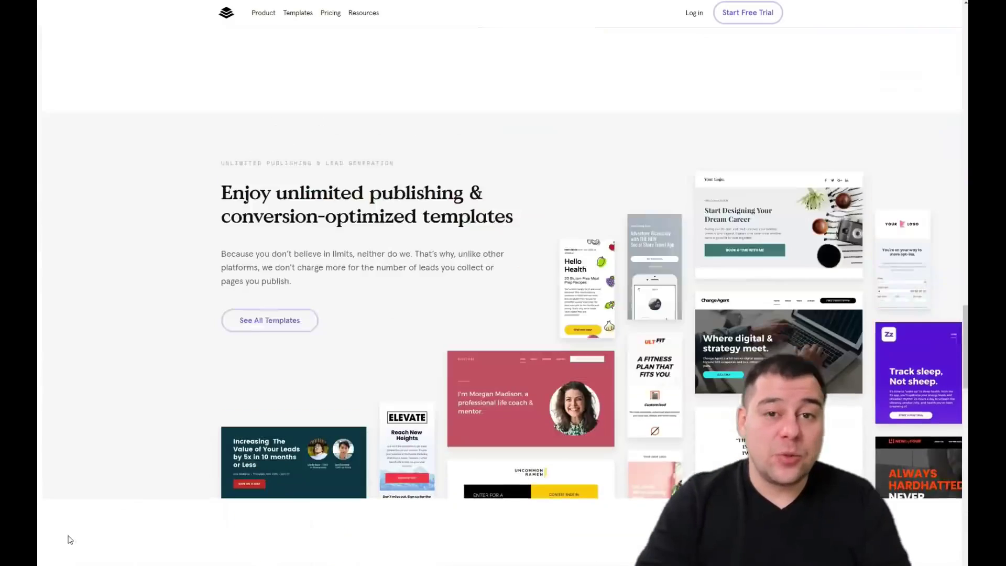
scroll(74, 537, "up", 20)
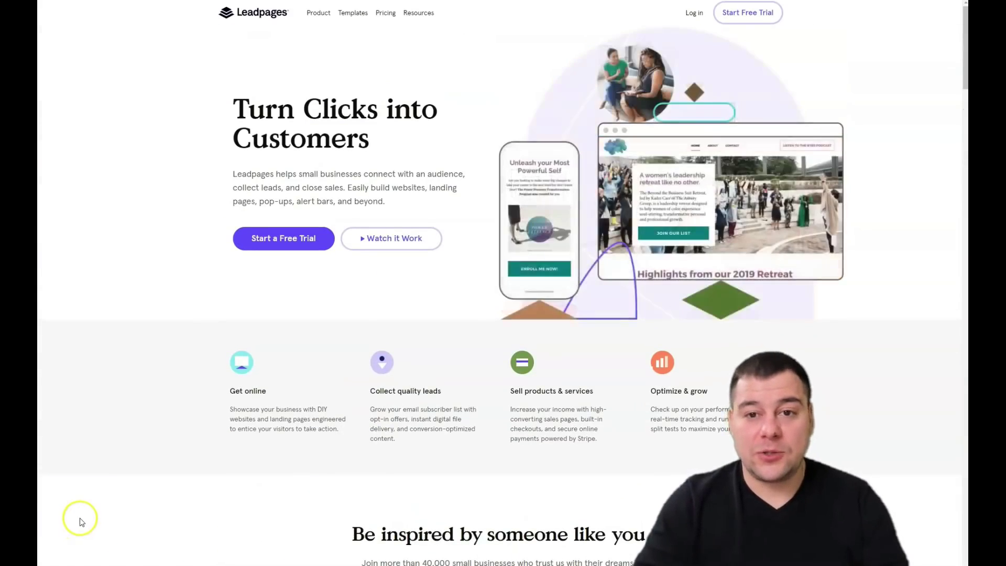
scroll(82, 522, "down", 1)
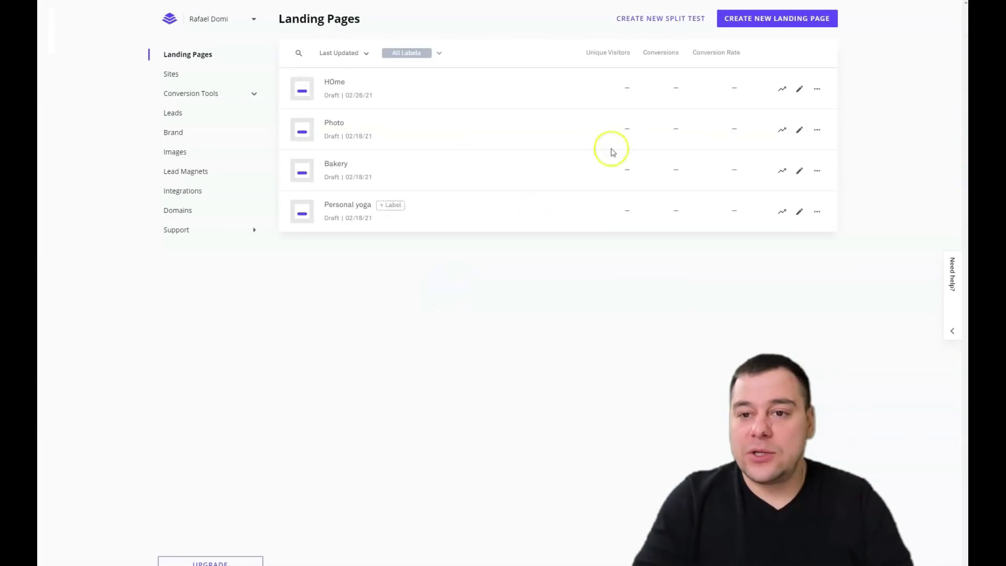
- Start creating a new landing page and browse the available templates sorted by conversion rate
left_click(755, 22)
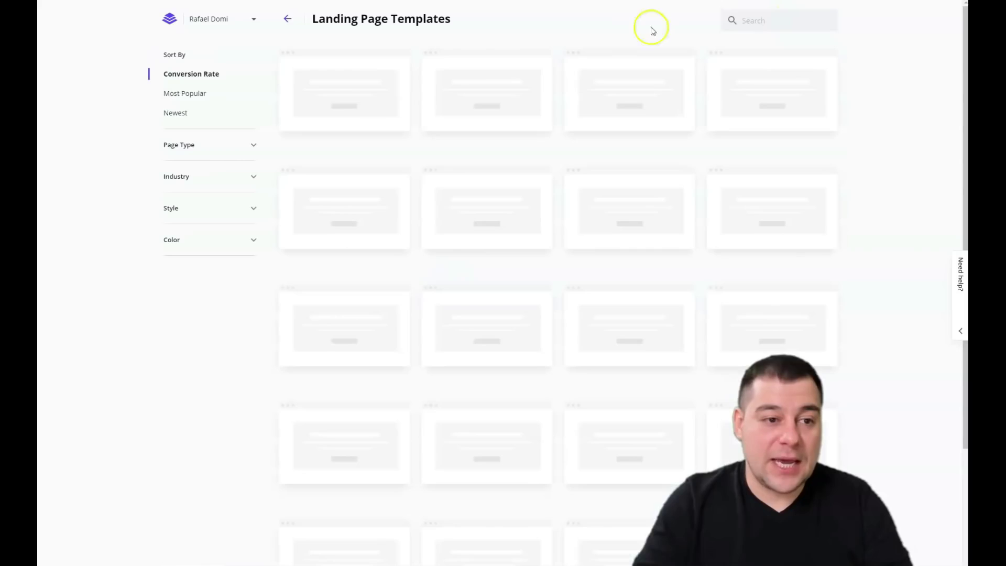
mouse_move(388, 84)
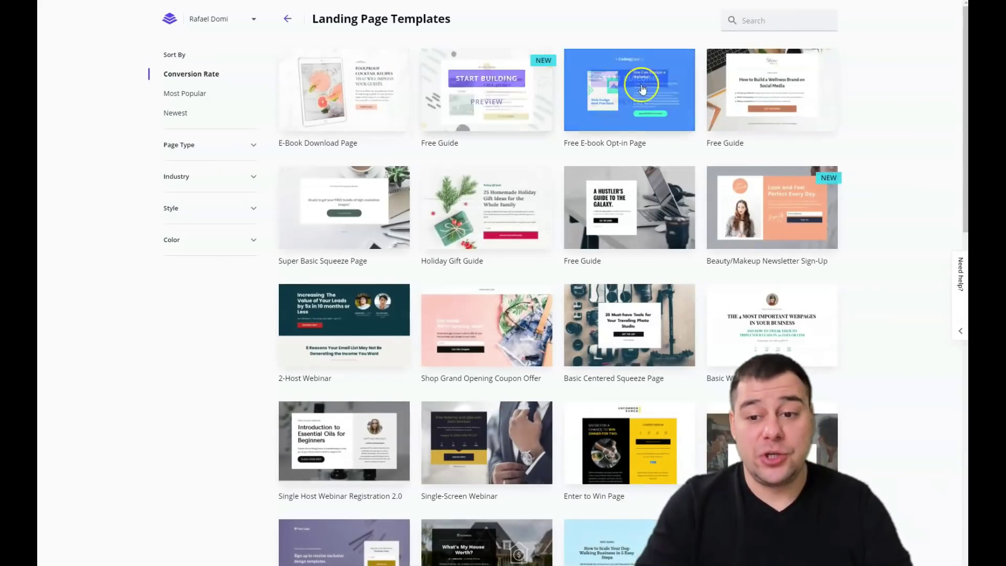
scroll(712, 90, "down", 4)
scroll(706, 93, "down", 4)
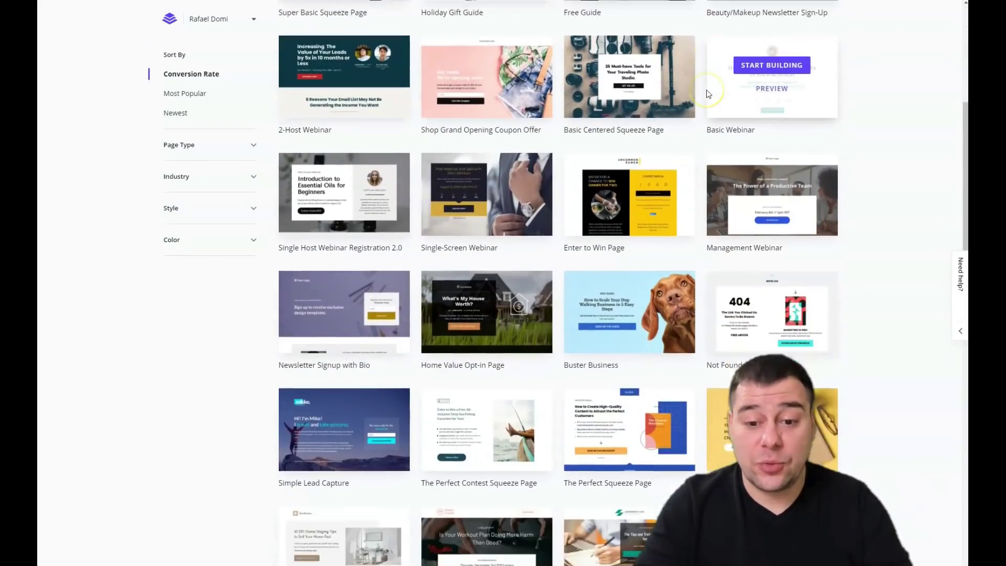
scroll(699, 90, "down", 6)
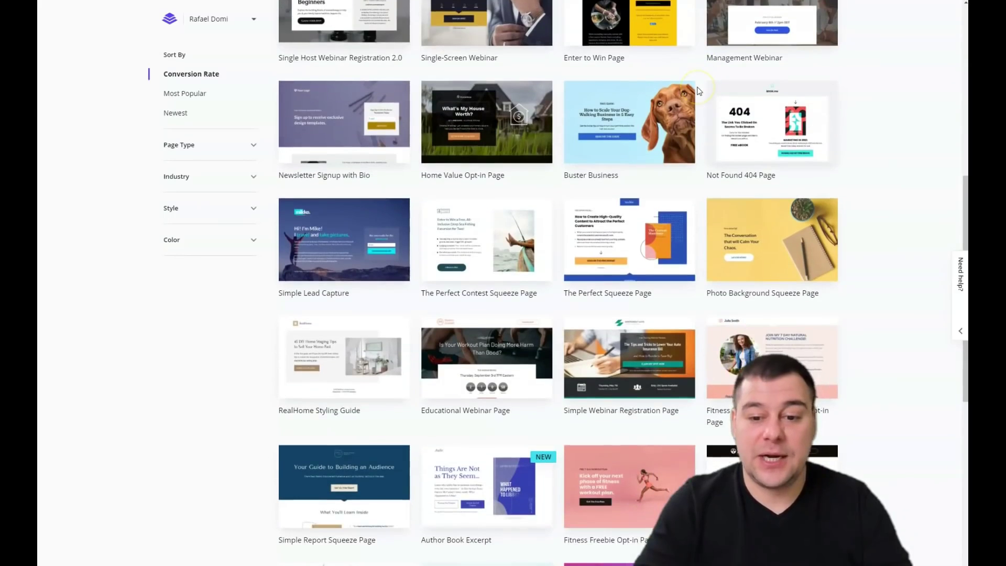
scroll(698, 90, "down", 3)
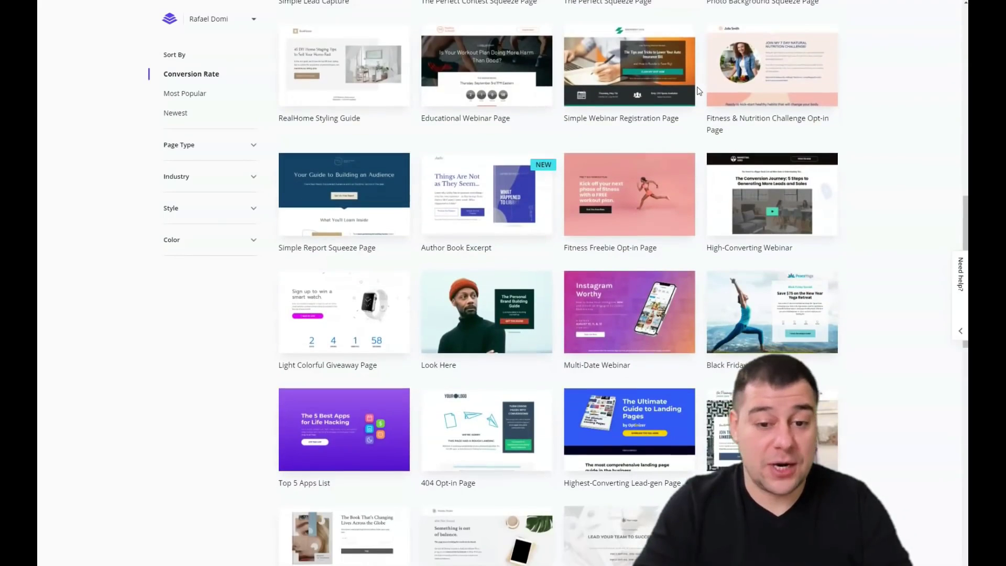
scroll(697, 91, "down", 4)
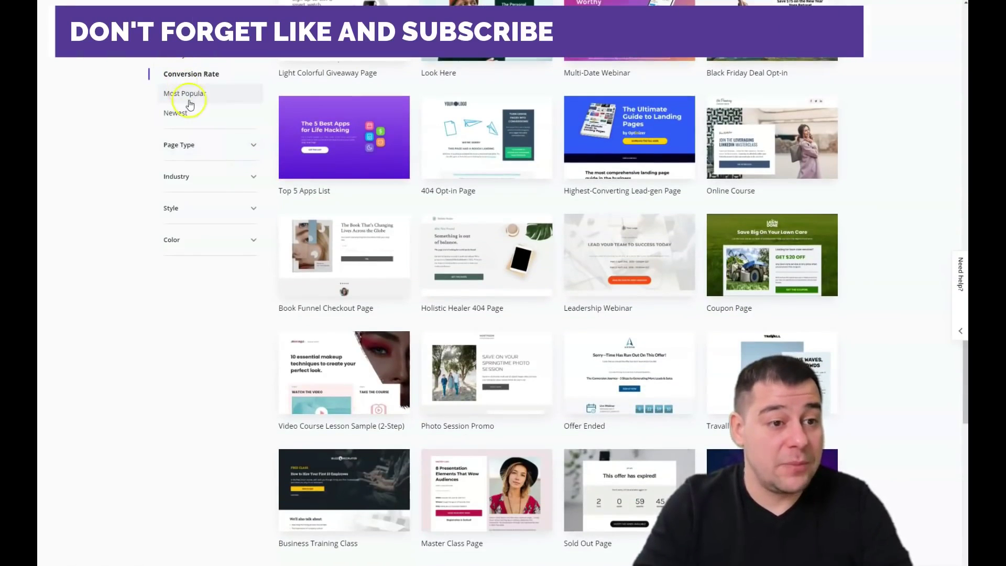
- Expand the Page Type and Industry template filters to examine their categories
left_click(252, 149)
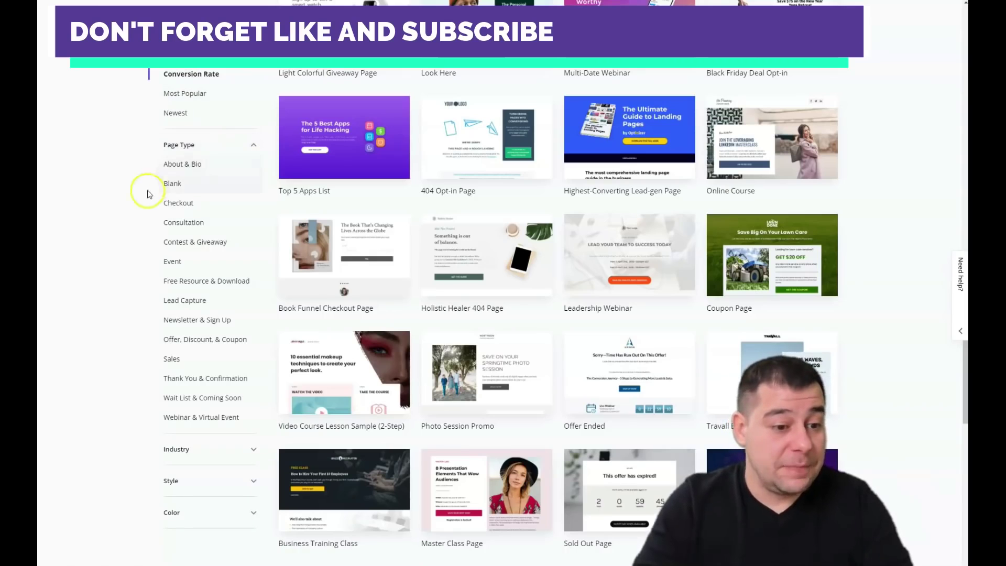
scroll(142, 225, "down", 3)
left_click(232, 452)
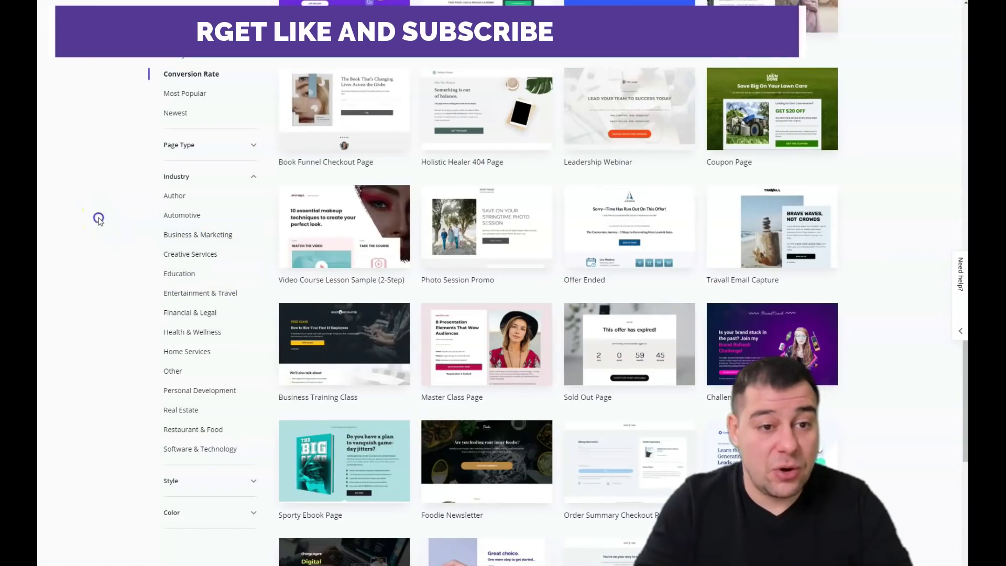
- Start building a landing page named Fit 4 all from the Fitness Freebie Opt-in Page template
scroll(675, 173, "up", 4)
scroll(655, 188, "up", 9)
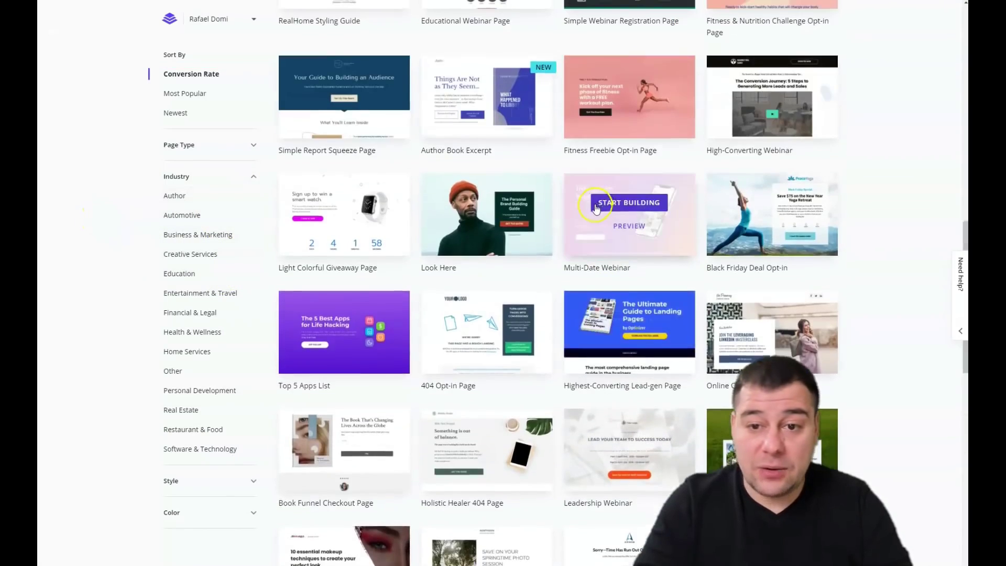
scroll(621, 221, "up", 5)
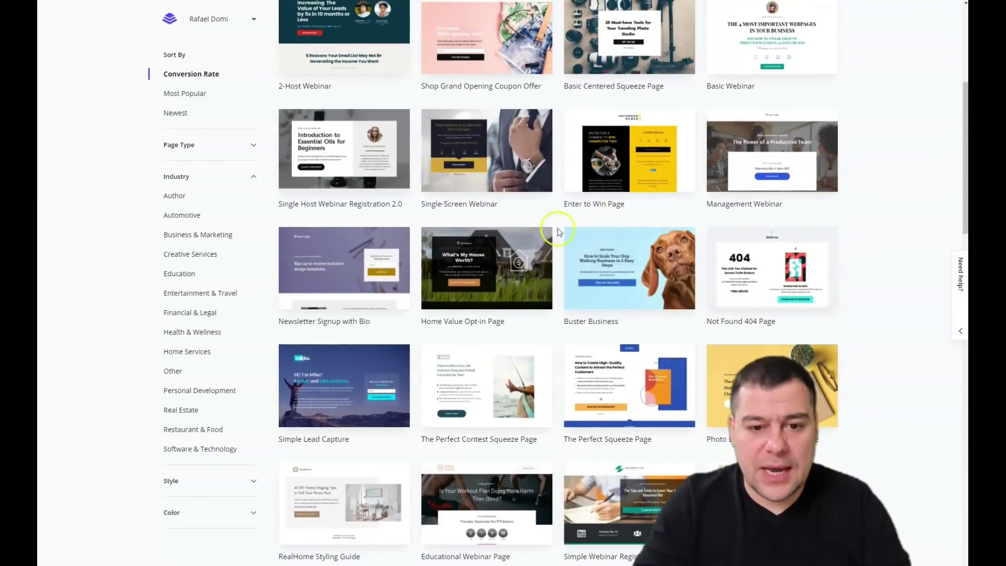
scroll(508, 244, "up", 3)
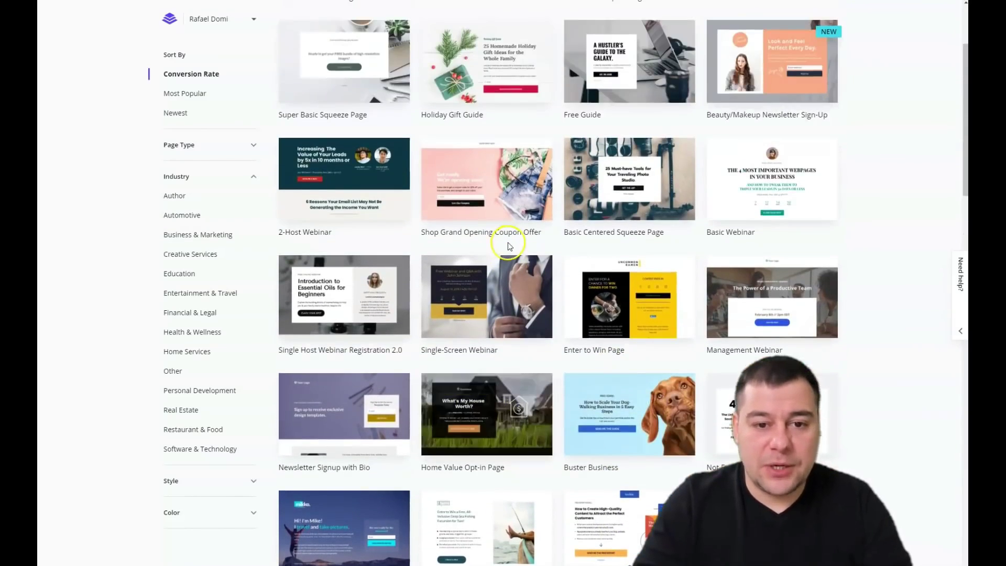
scroll(510, 244, "down", 7)
scroll(516, 240, "down", 6)
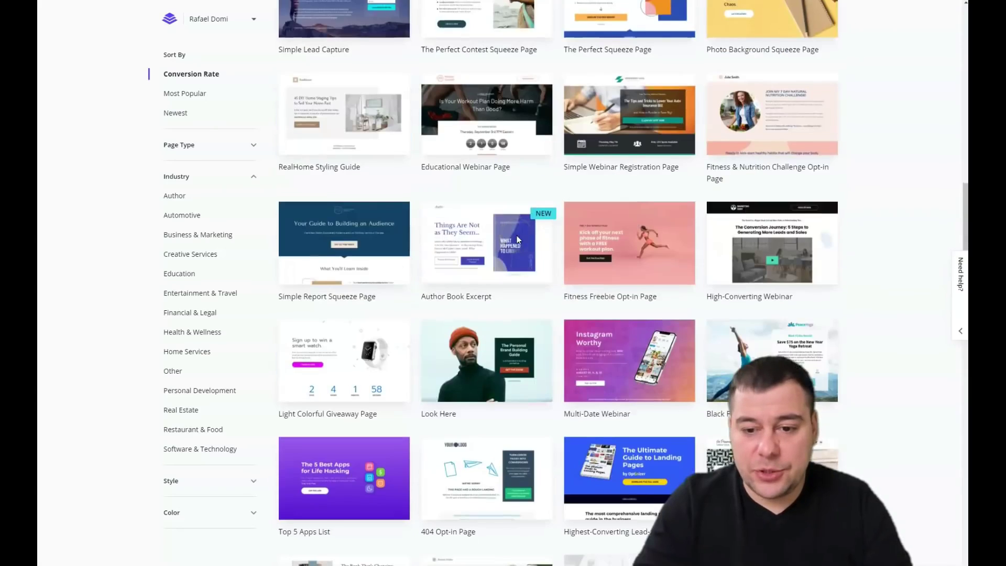
mouse_move(636, 141)
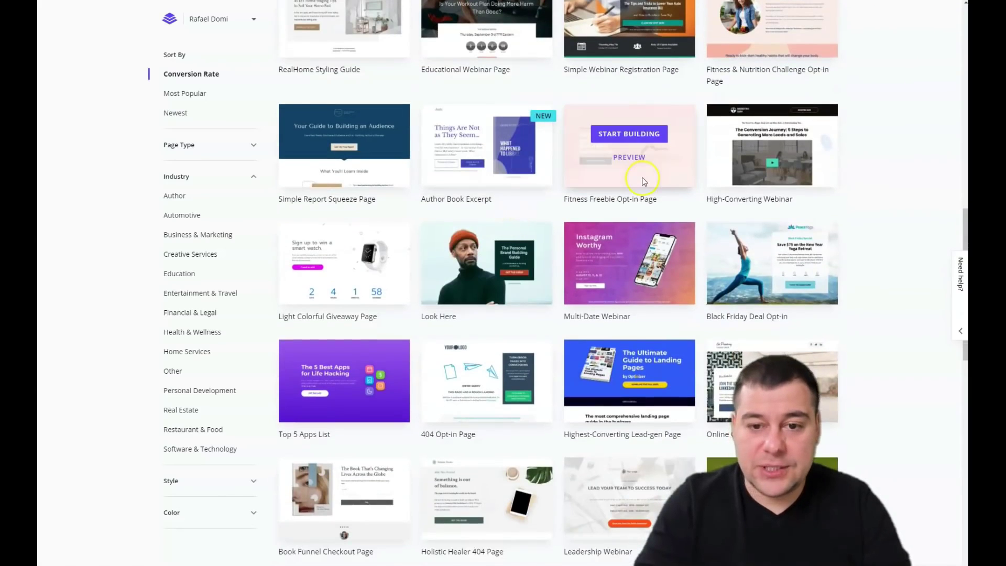
left_click(625, 137)
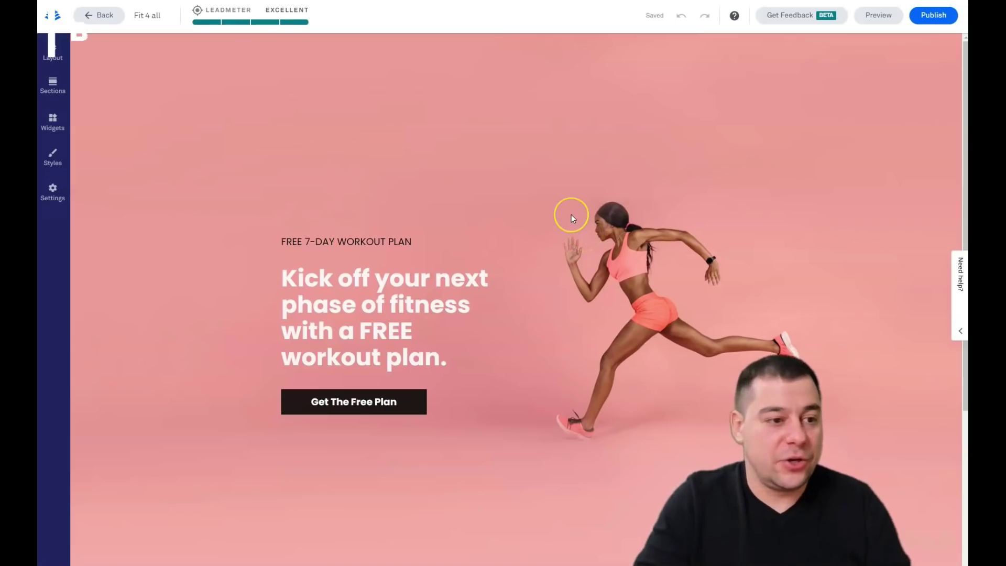
- Examine the workout page from its hero area down to the footer, and its list of sections in the page layout
scroll(571, 214, "down", 5)
scroll(570, 214, "up", 5)
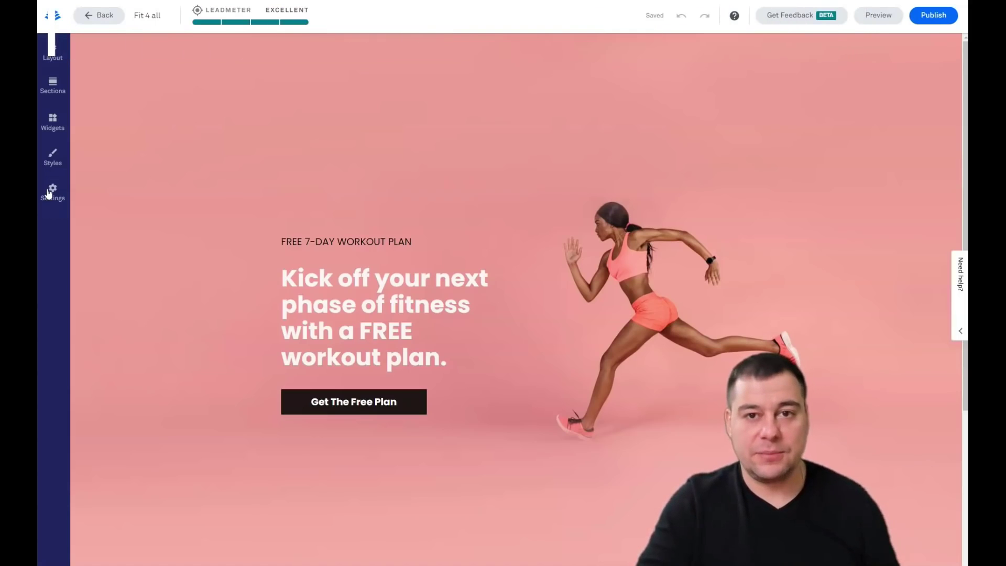
left_click(266, 125)
scroll(336, 167, "down", 5)
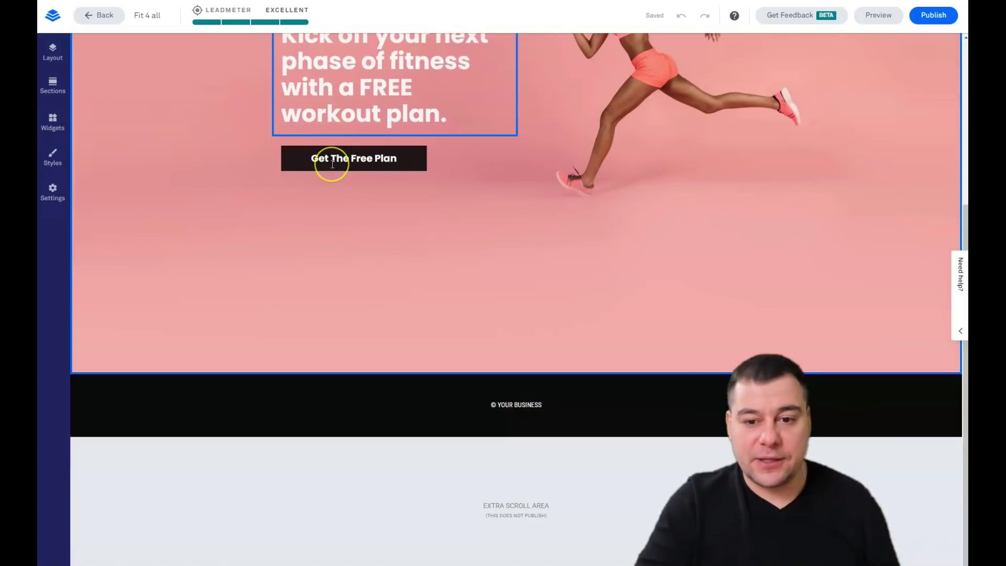
scroll(332, 164, "up", 5)
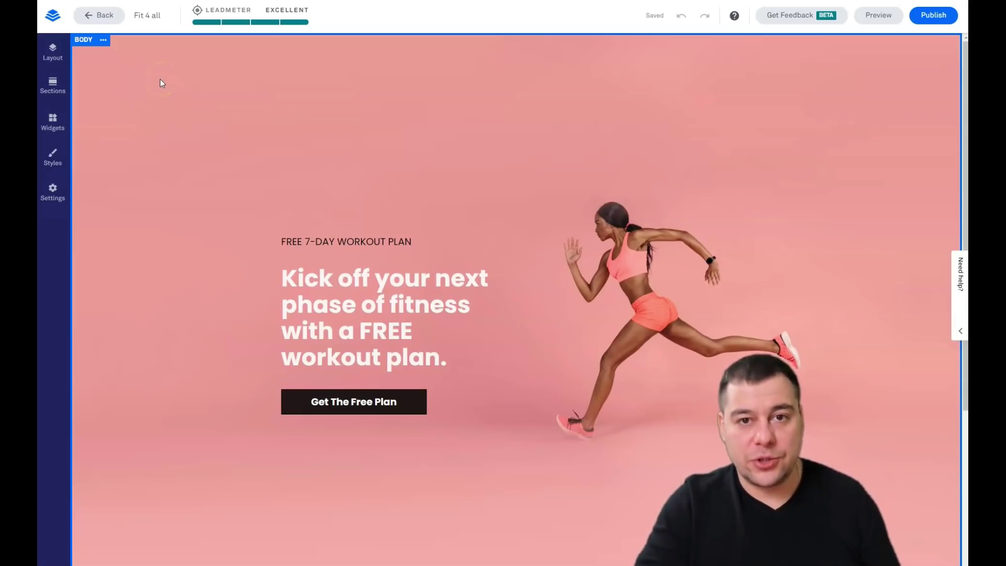
left_click(54, 56)
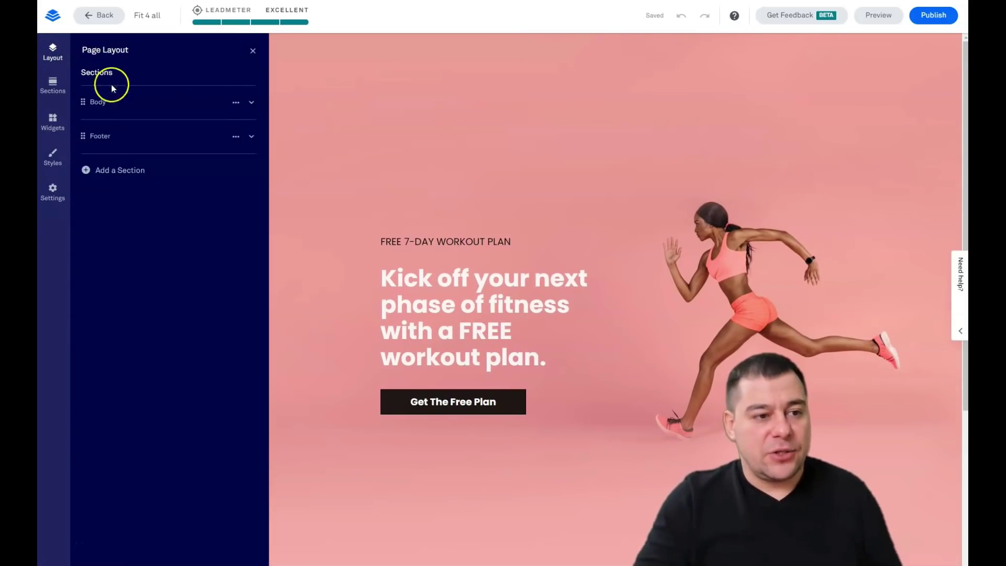
mouse_move(157, 112)
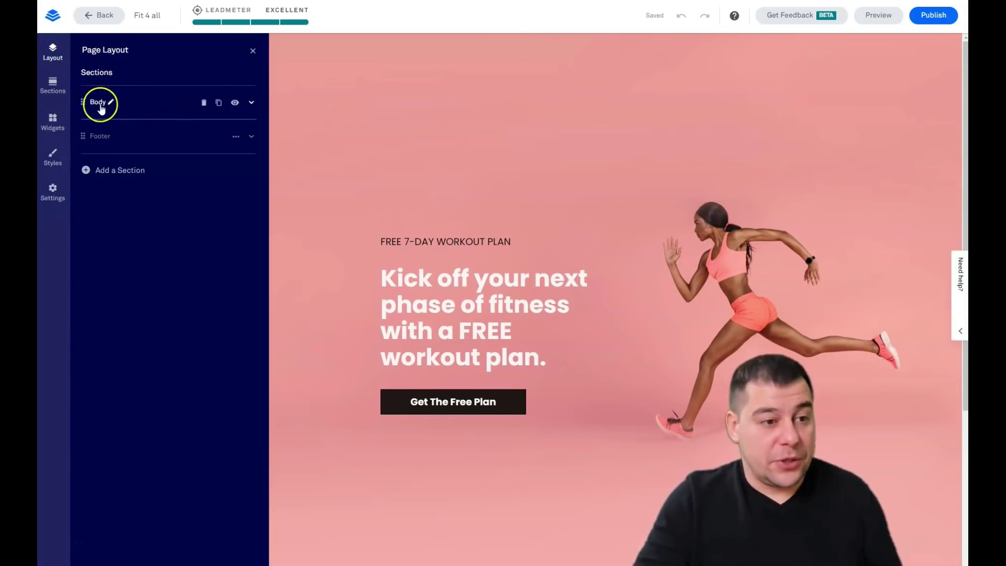
mouse_move(101, 139)
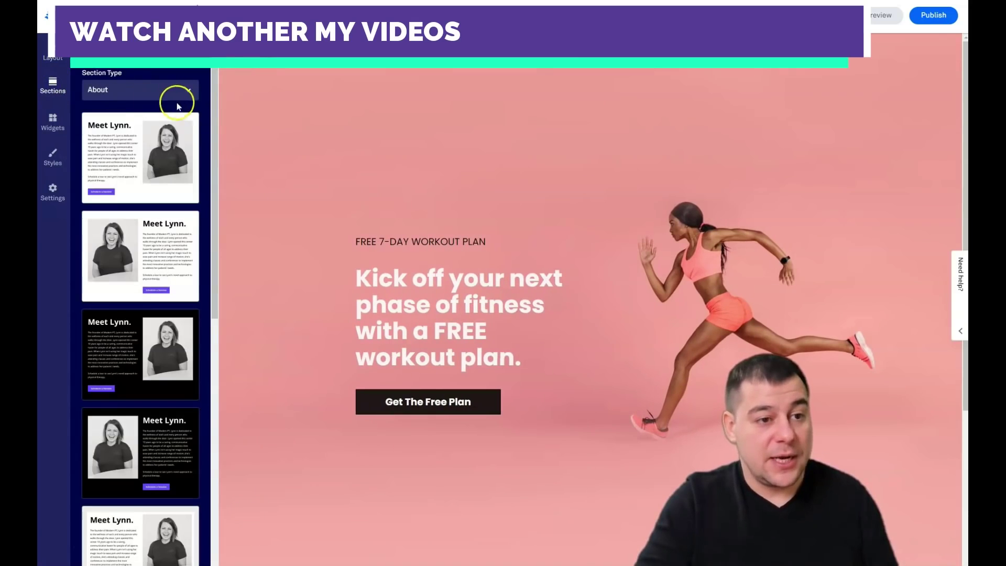
- Add the first white About section, with text beside a portrait photo, below the page's footer
scroll(144, 177, "down", 1)
scroll(145, 172, "down", 3)
scroll(146, 167, "up", 5)
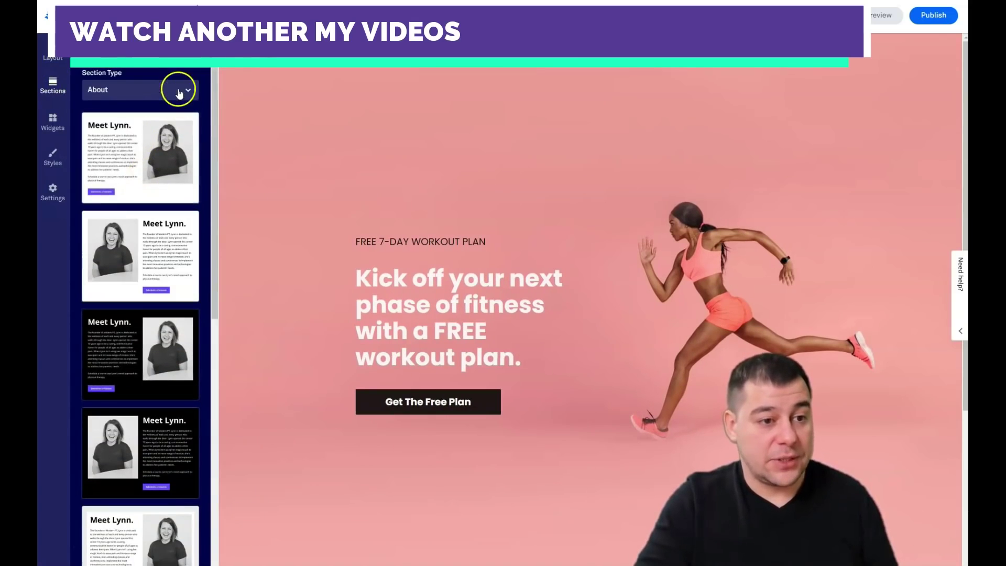
mouse_move(155, 152)
left_mouse_down()
mouse_move(383, 295)
mouse_move(676, 563)
mouse_move(652, 564)
mouse_move(576, 356)
mouse_move(579, 444)
left_mouse_up()
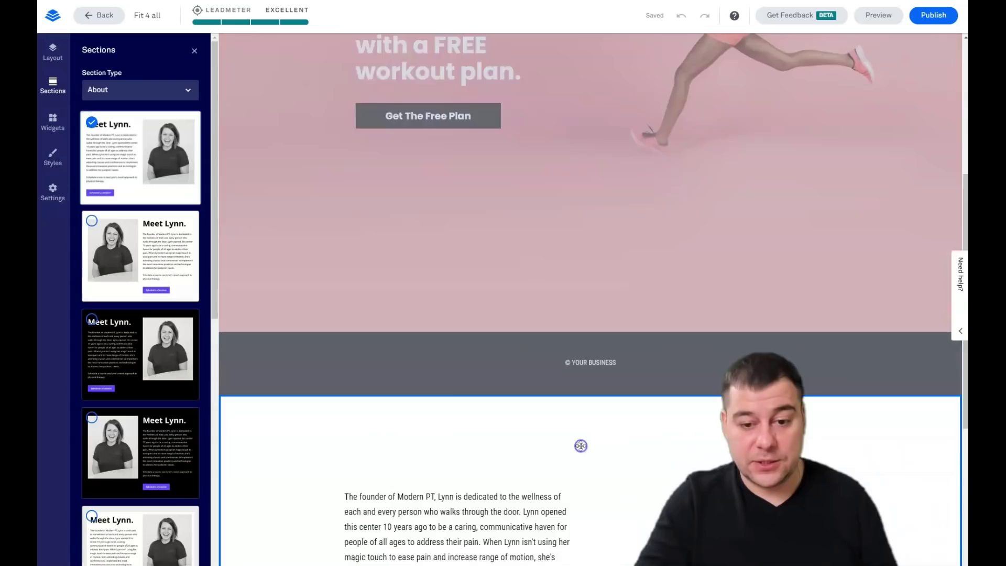
- Switch the section type from the About layouts to the Call to Action layouts
left_click(187, 93)
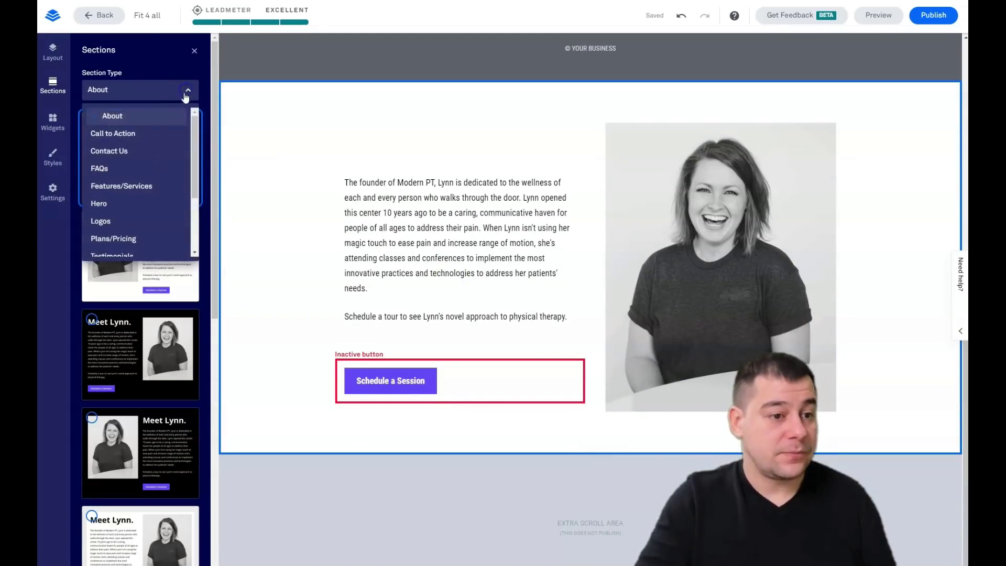
left_click(112, 135)
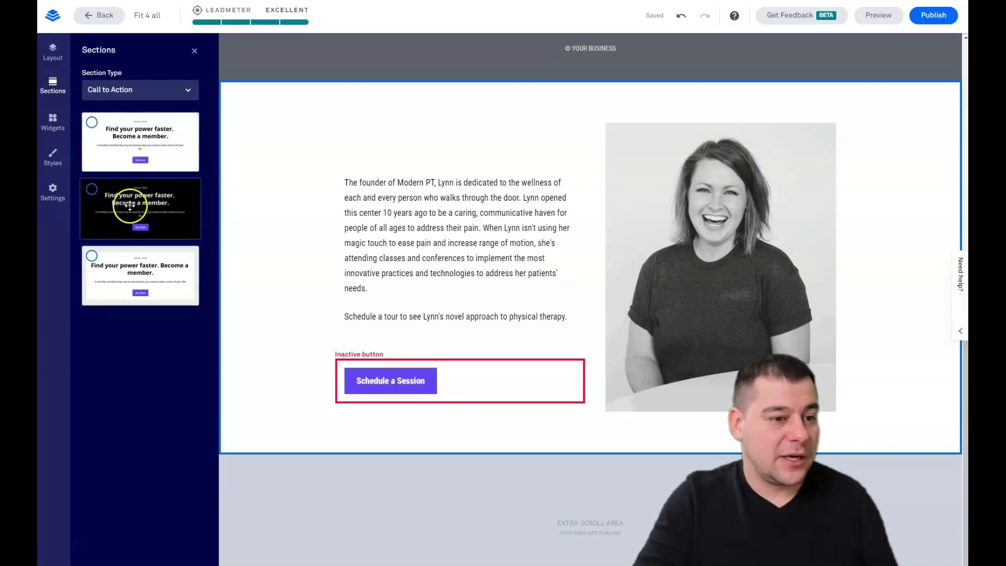
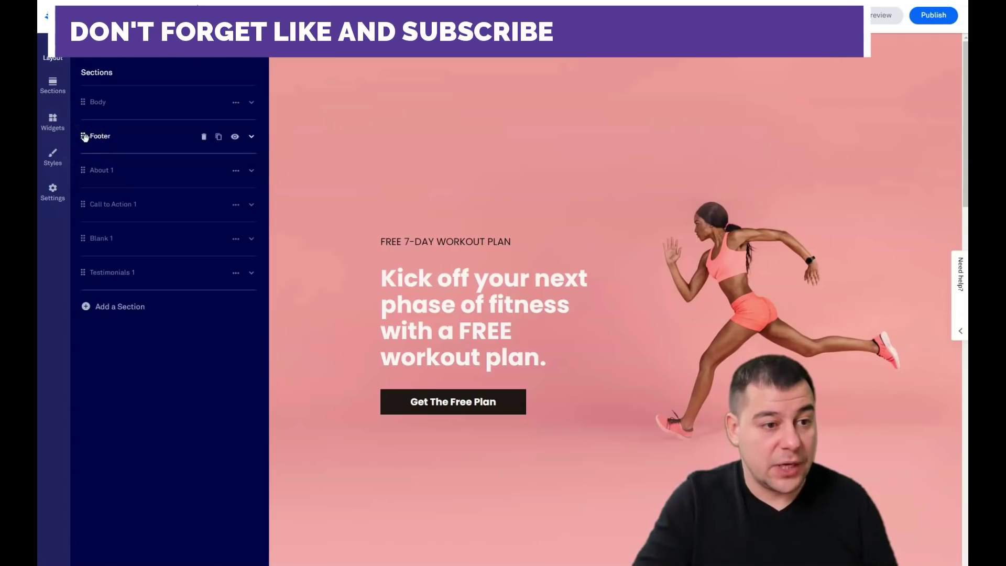
- Move the Footer section to the end of the page layout, below the Testimonials section
left_click_drag(84, 137, 91, 279)
left_click(108, 233)
left_click(113, 168)
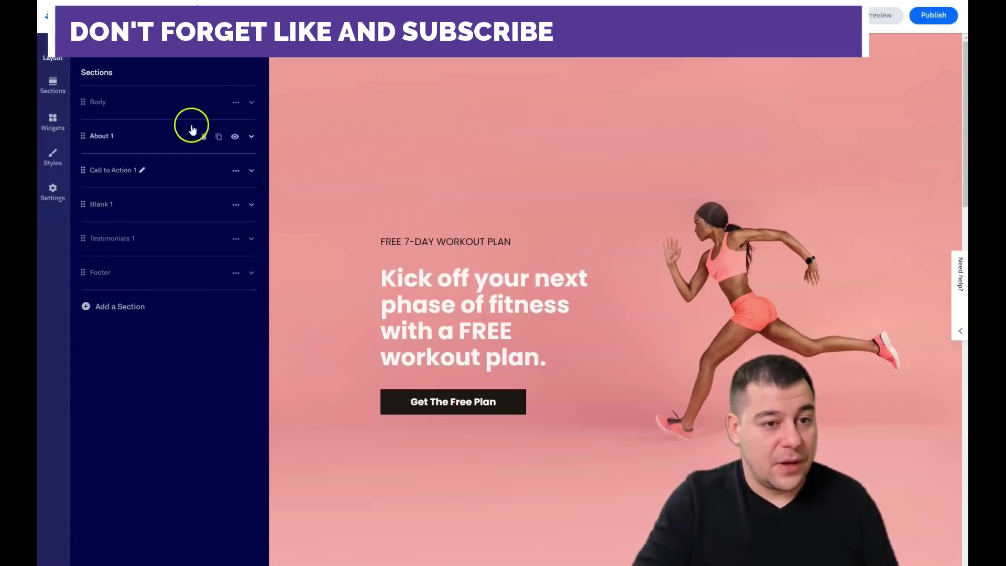
- Delete the Call to Action 1 section and duplicate the Blank 1 section
left_click(203, 171)
left_click(166, 170)
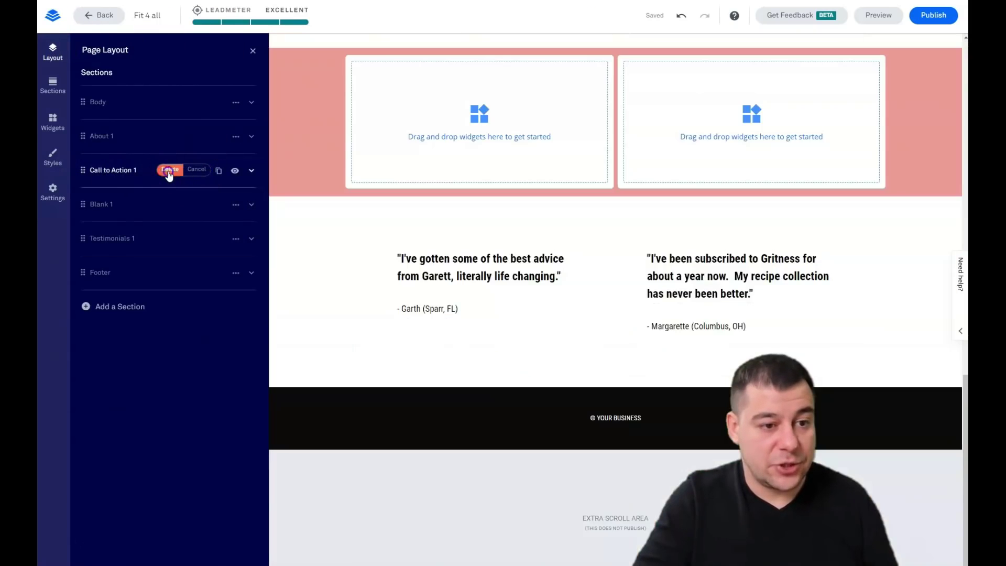
left_click(219, 172)
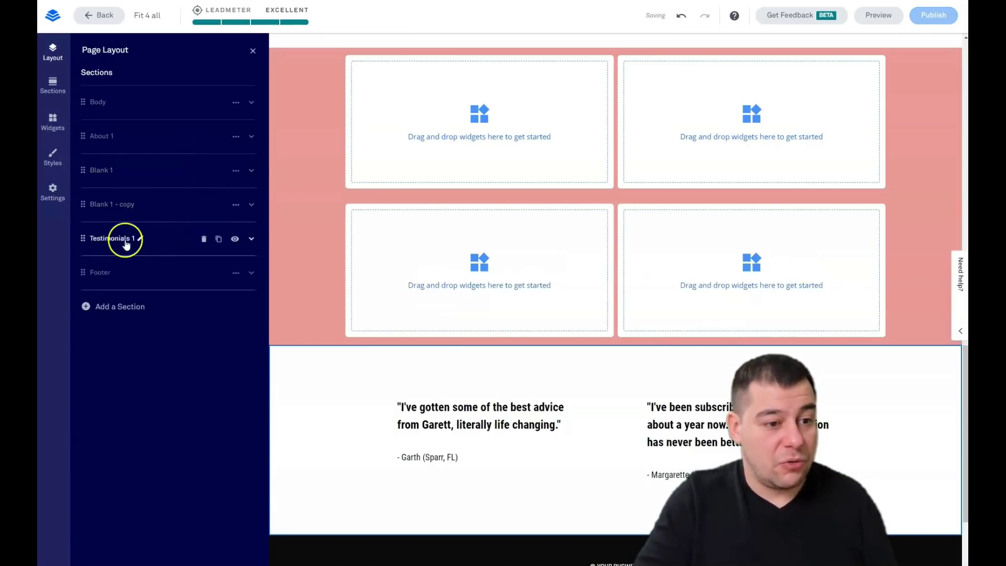
- Examine the Body section's structure in the page layout: its Headline, Column 3 and the options for adding columns or rows
left_click(251, 104)
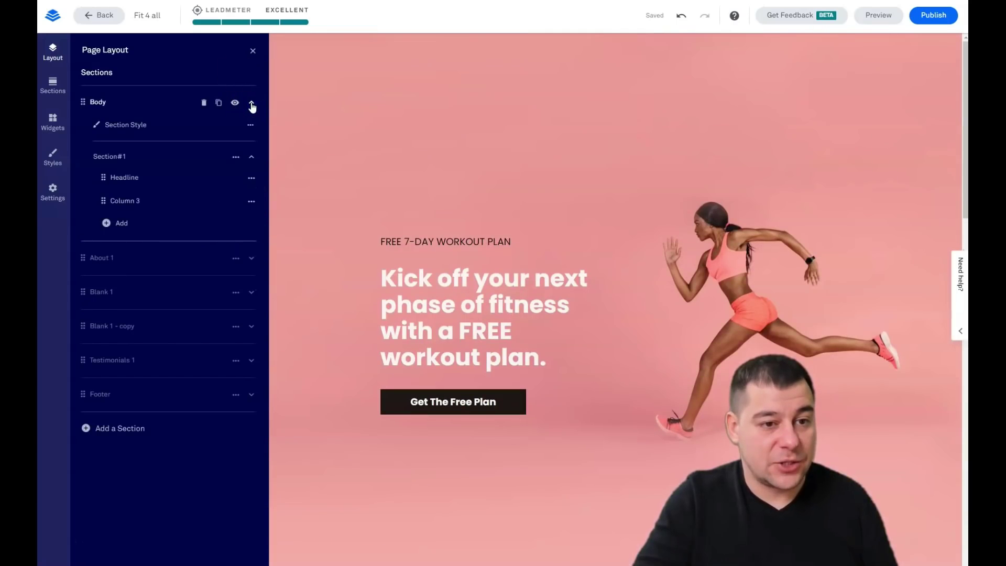
left_click(252, 103)
left_click(251, 104)
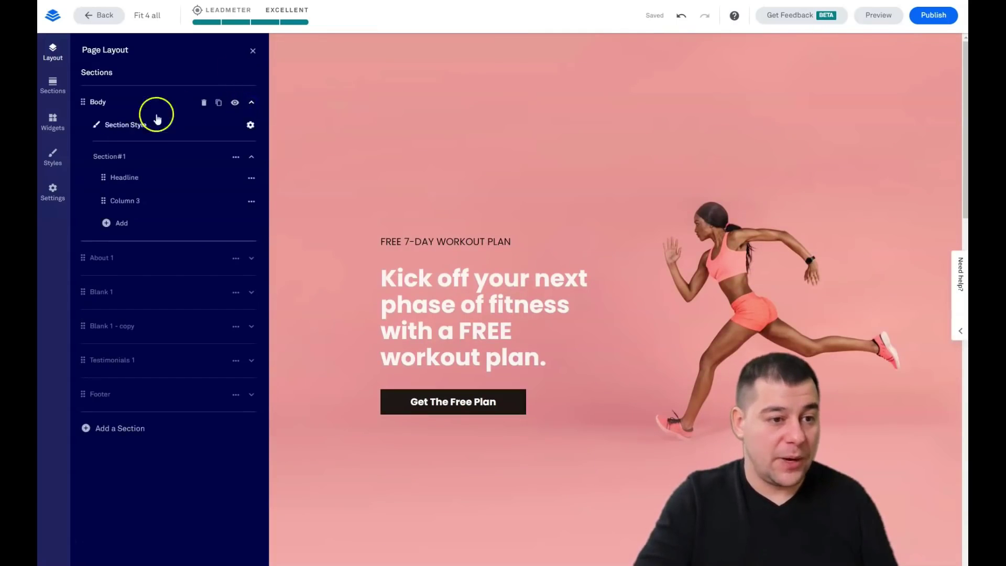
left_click(128, 179)
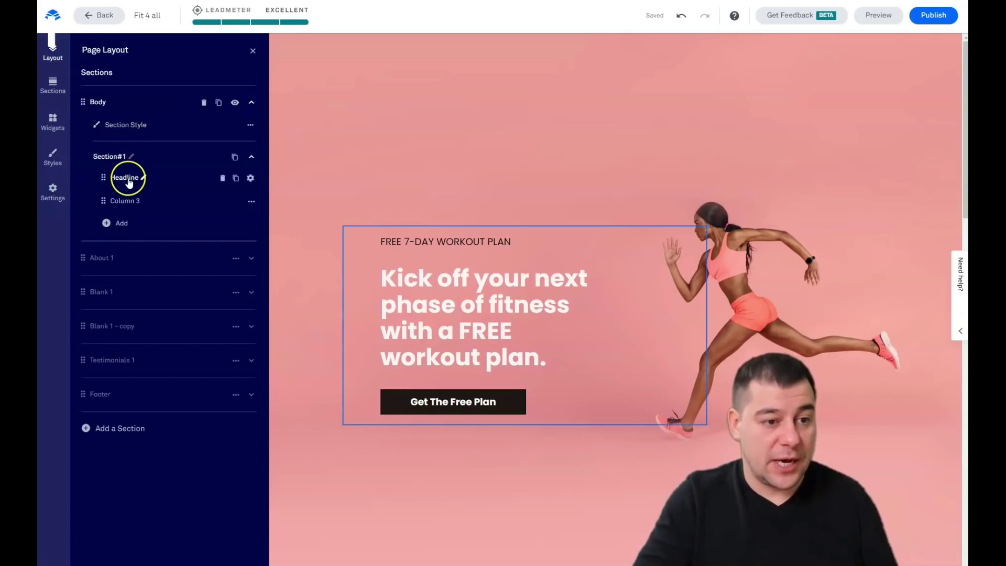
left_click(127, 202)
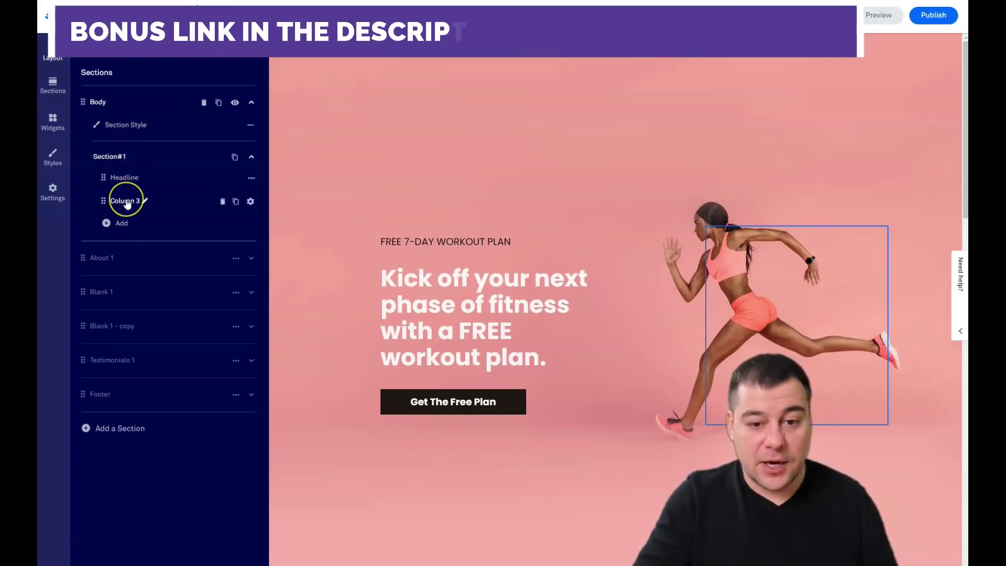
left_click(113, 224)
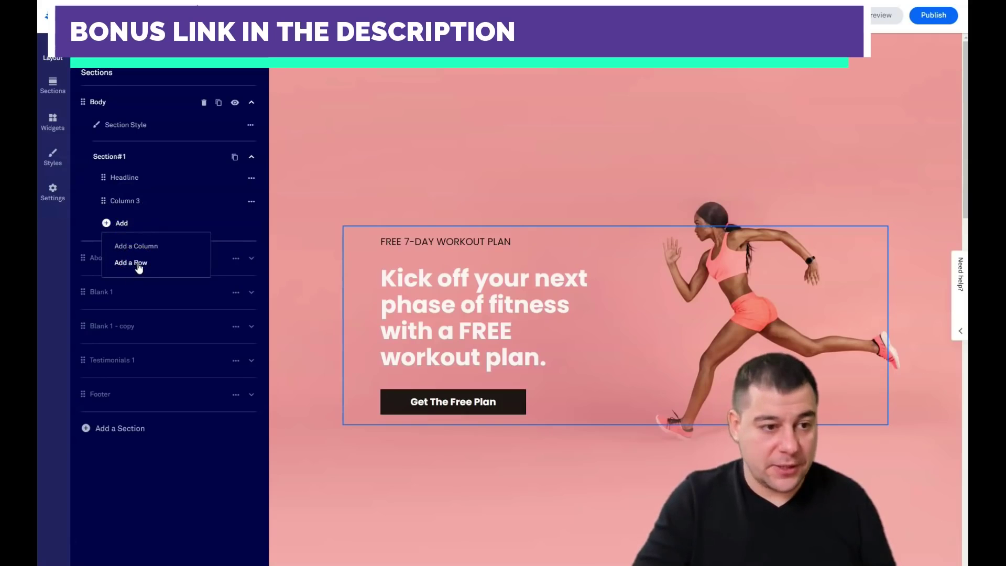
left_click(252, 103)
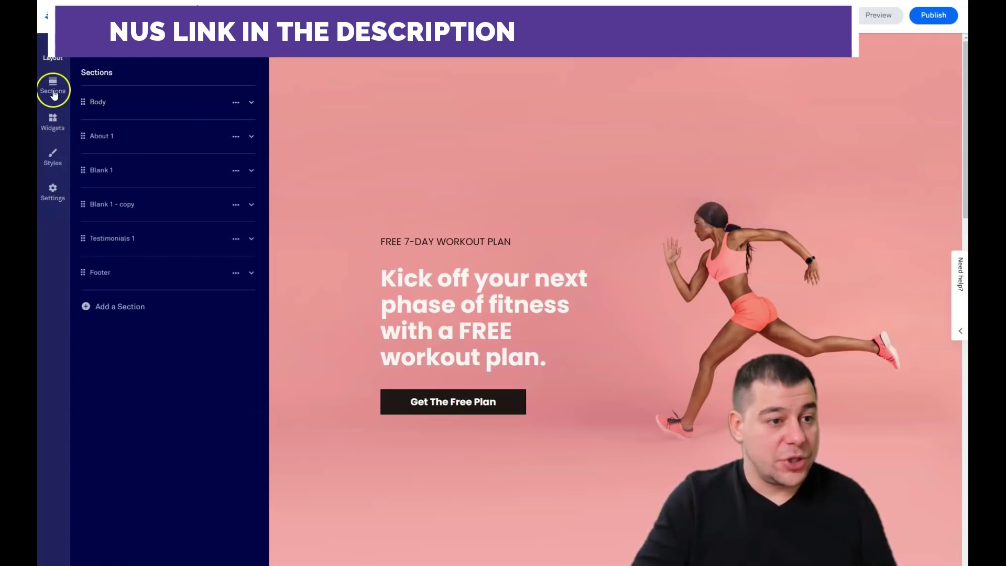
- Place a Video widget in the left column and an Image + Text widget in the right column of the Blank 1 section
left_click(53, 124)
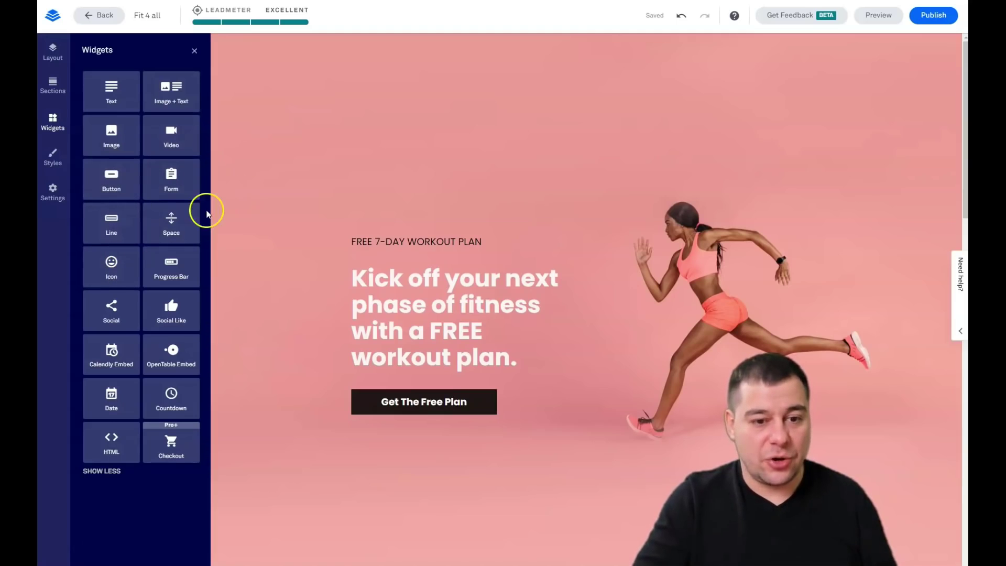
scroll(325, 236, "down", 5)
scroll(326, 238, "down", 12)
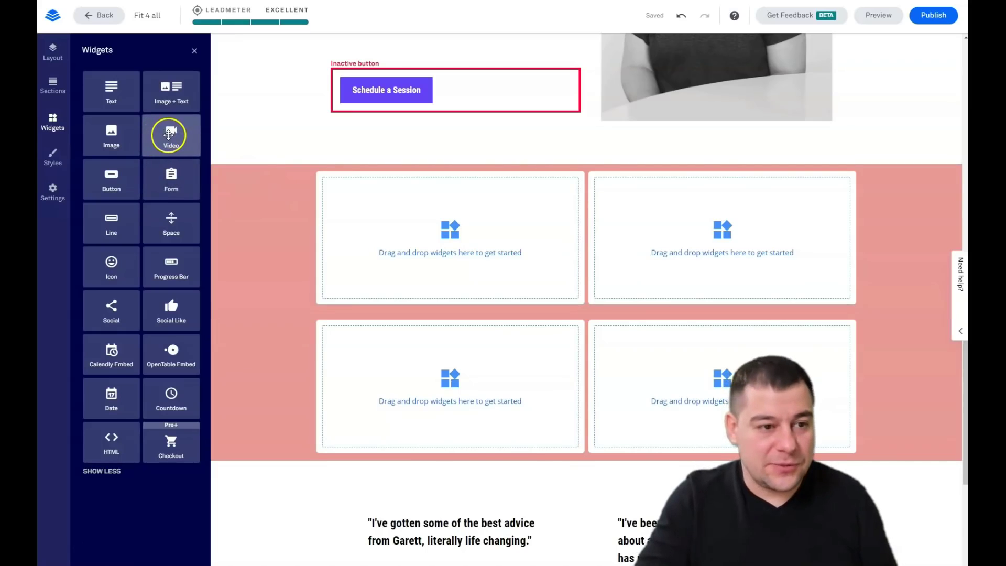
left_click_drag(165, 135, 435, 244)
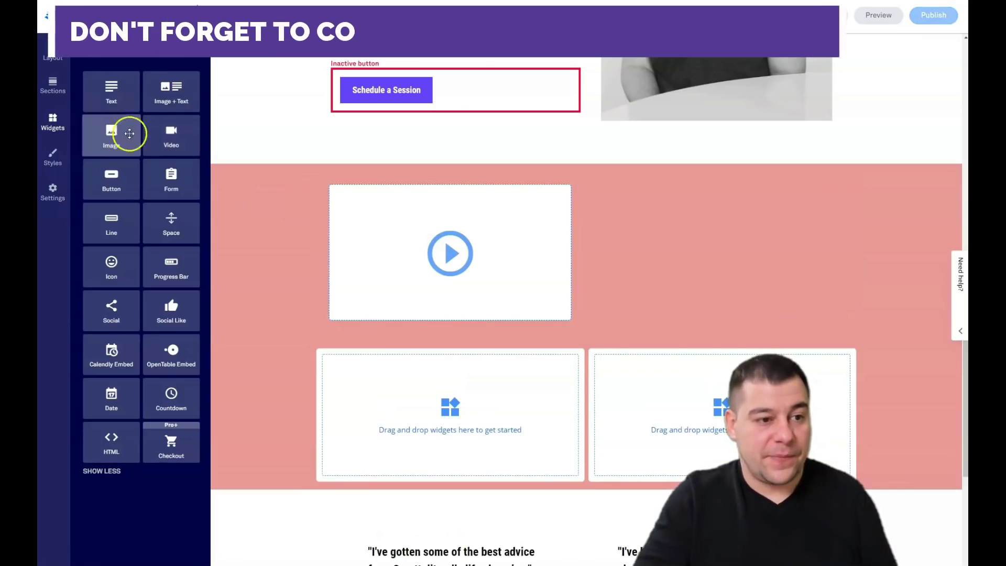
left_click_drag(164, 90, 728, 262)
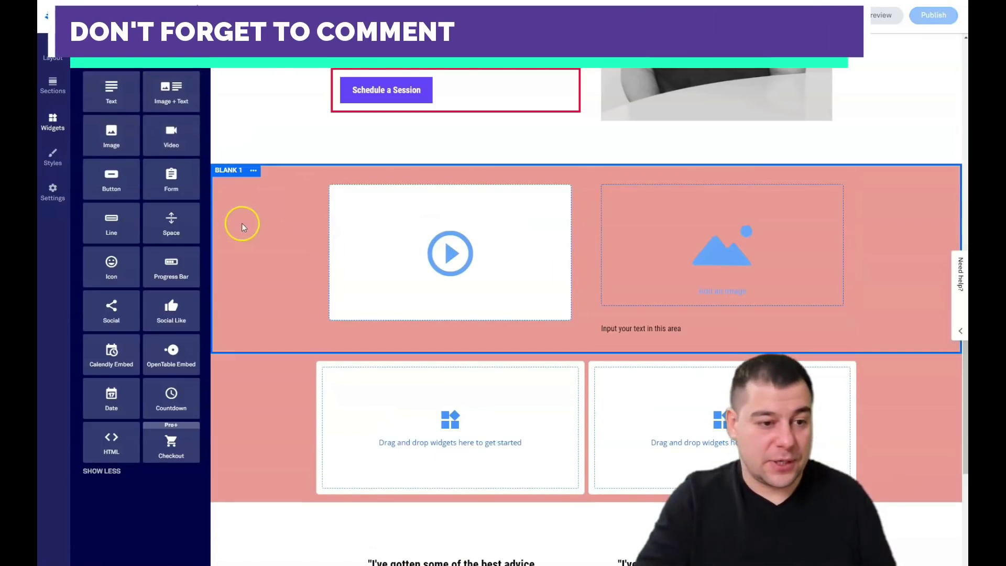
- Place a Button widget in the left column and a Text widget in the right column of the duplicated blank section
left_click_drag(112, 175, 489, 411)
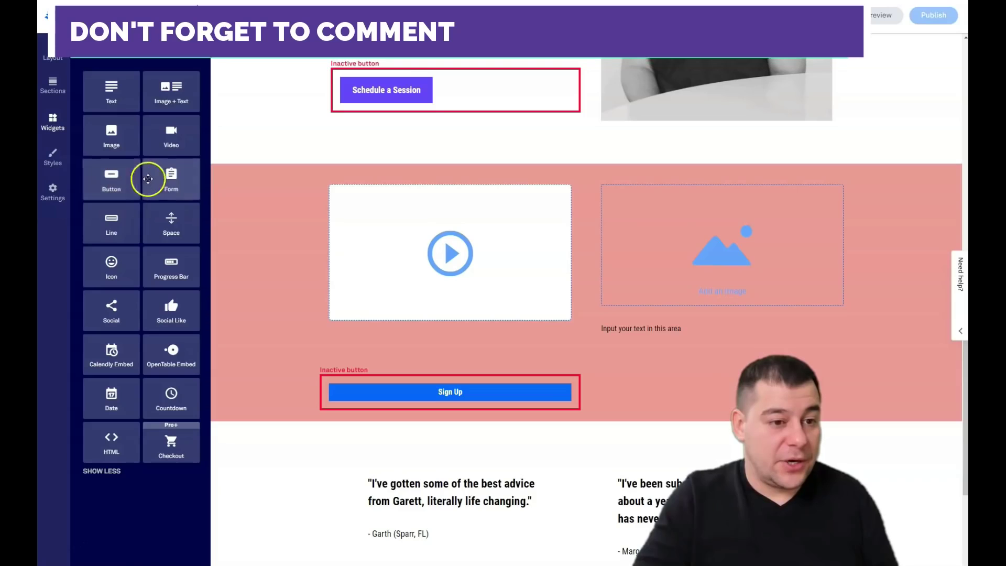
left_click_drag(105, 83, 703, 402)
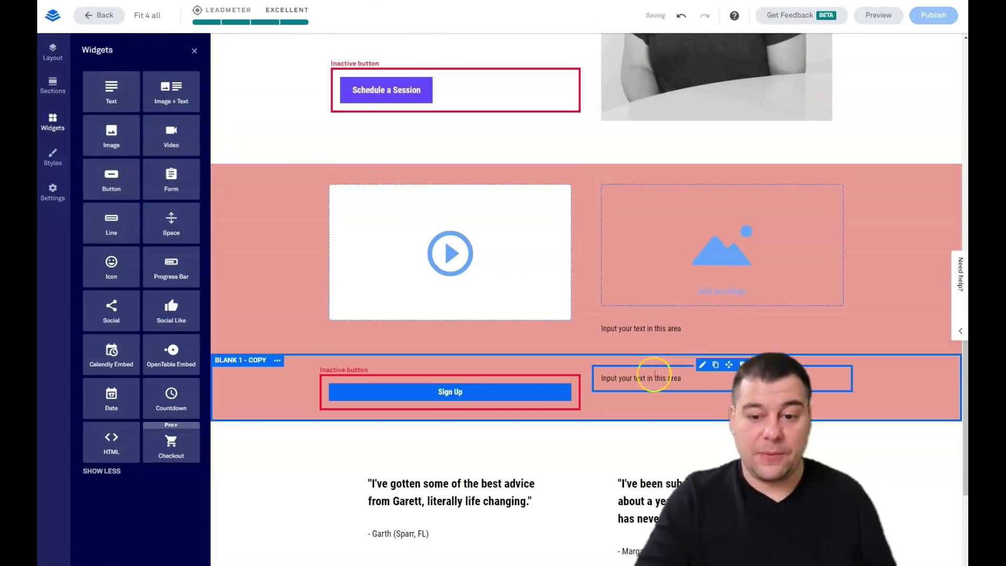
- Insert a Button widget left of the Image + Text widget in the Blank 1 section, with a short Space widget above both
left_click_drag(110, 178, 374, 360)
left_click_drag(437, 343, 606, 263)
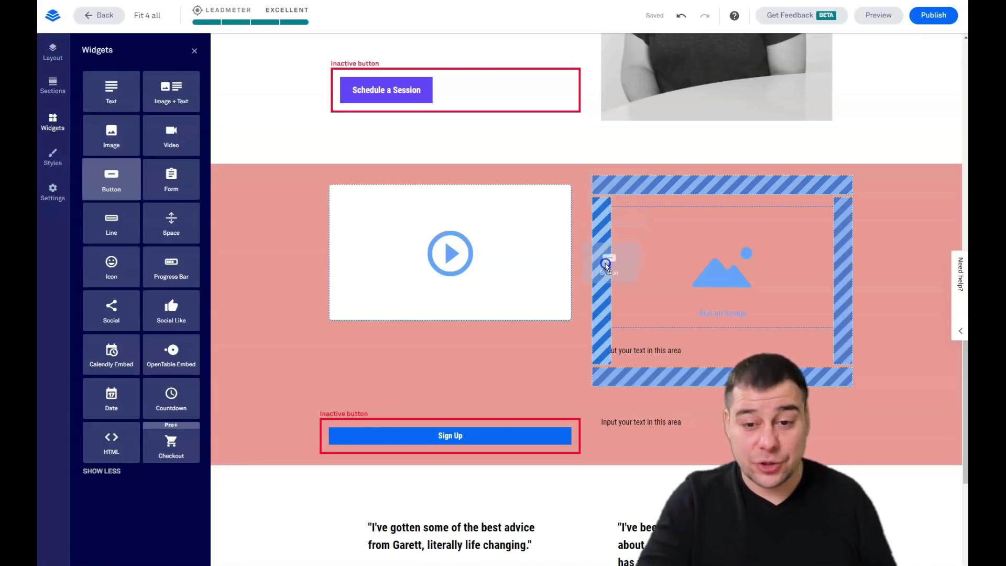
mouse_move(606, 266)
left_mouse_down()
mouse_move(636, 178)
mouse_move(600, 265)
left_mouse_up()
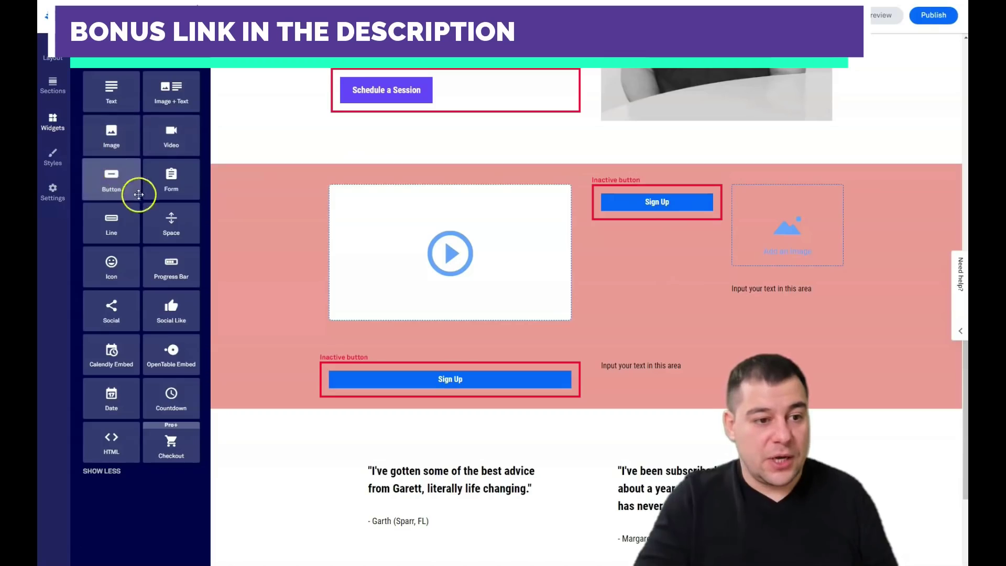
left_click_drag(177, 223, 667, 190)
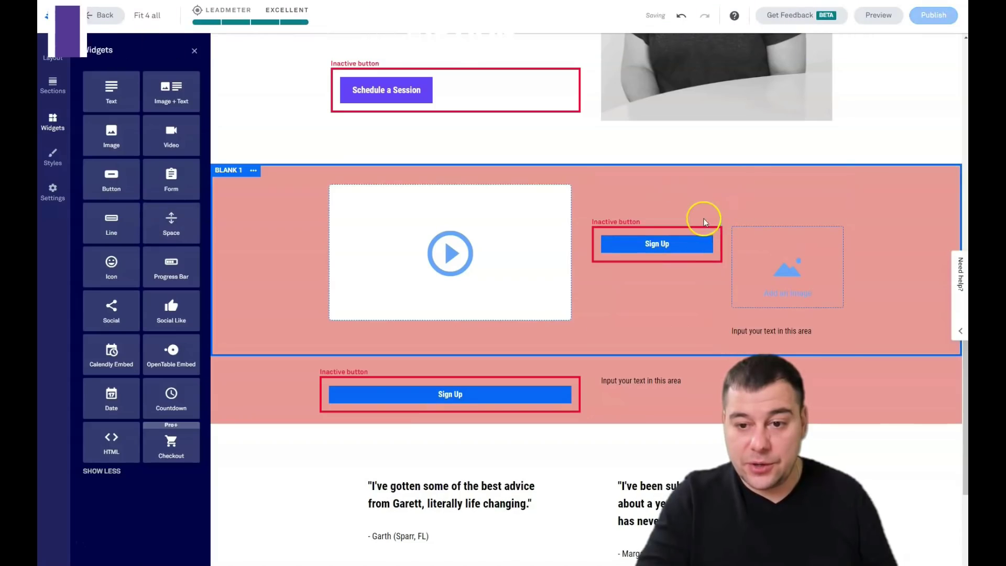
mouse_move(722, 215)
left_mouse_down()
mouse_move(734, 290)
mouse_move(724, 211)
left_mouse_up()
- Delete the Image + Text widget beside the video section's button and slightly increase the space above the button
left_click(738, 283)
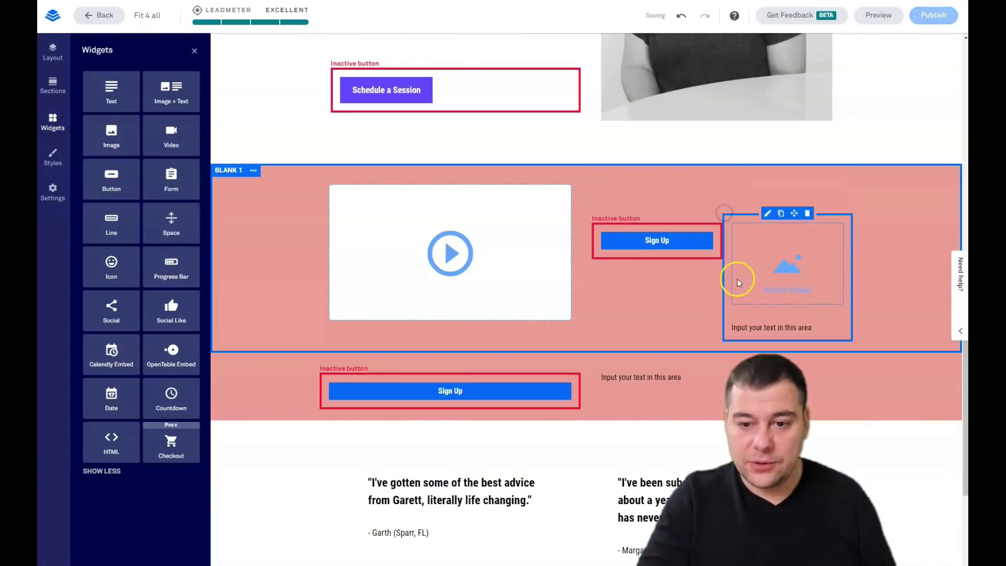
left_click(804, 215)
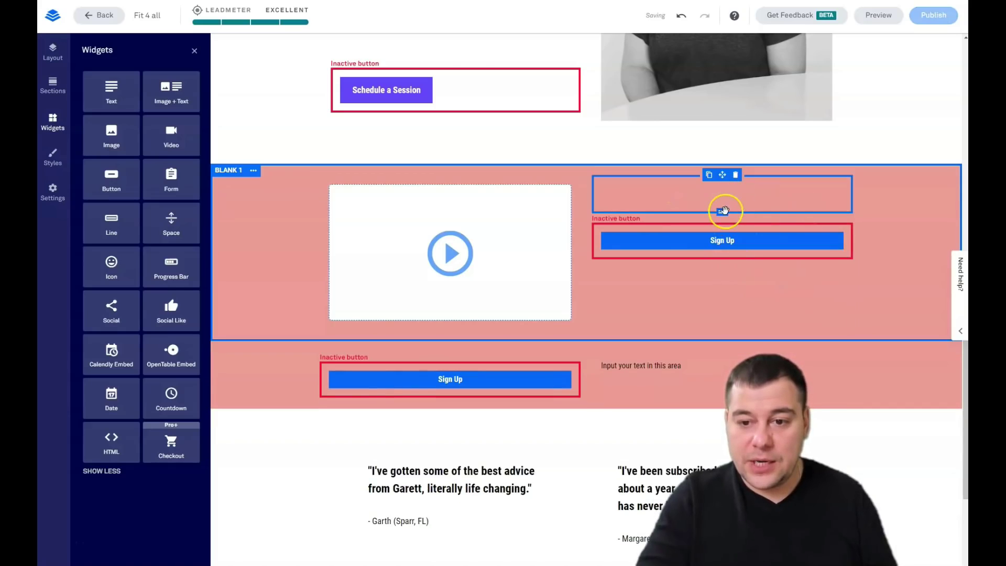
mouse_move(724, 211)
left_mouse_down()
mouse_move(723, 260)
mouse_move(726, 222)
left_mouse_up()
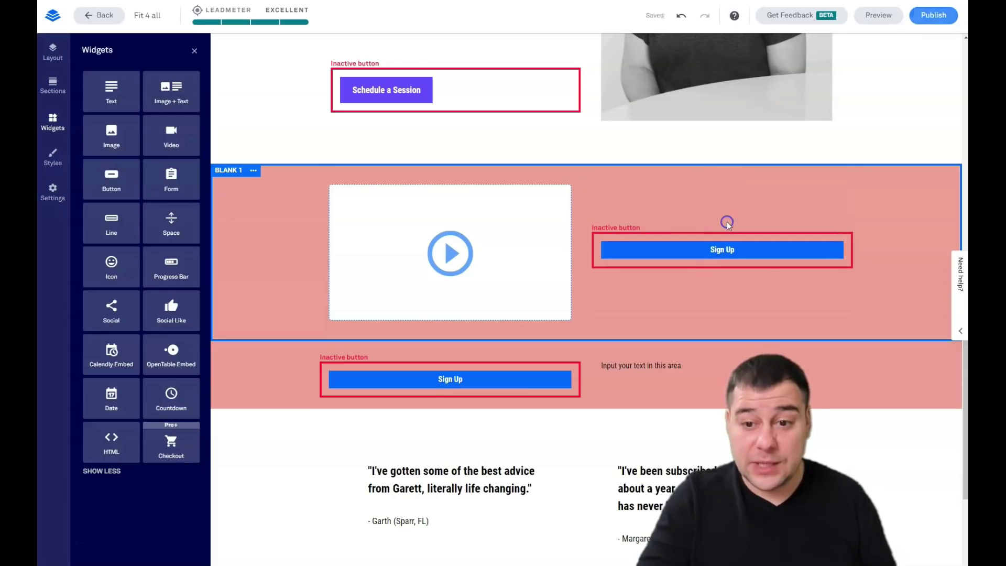
- Delete the duplicated blank section containing the button and placeholder text
left_click(370, 231)
left_click(635, 379)
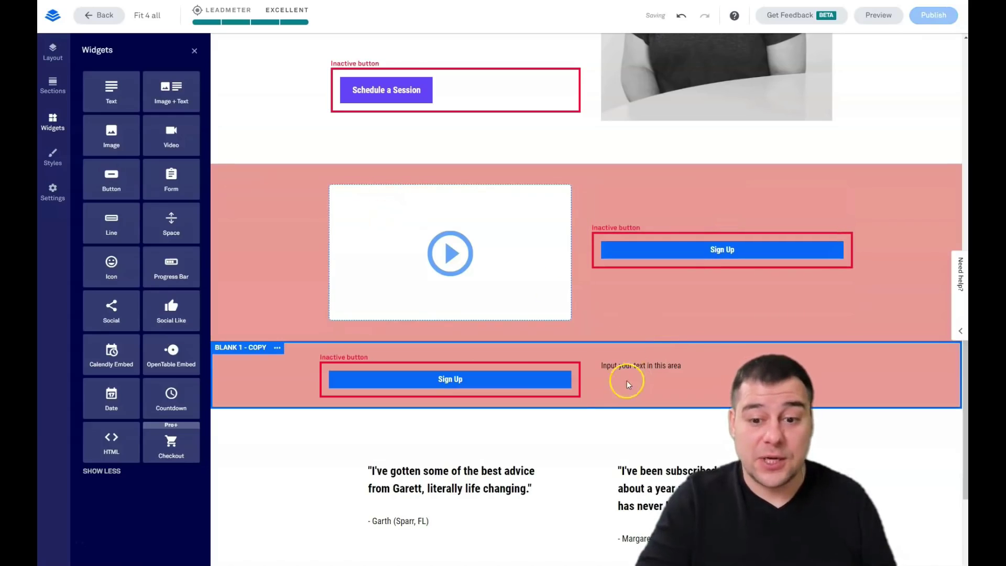
left_click(277, 347)
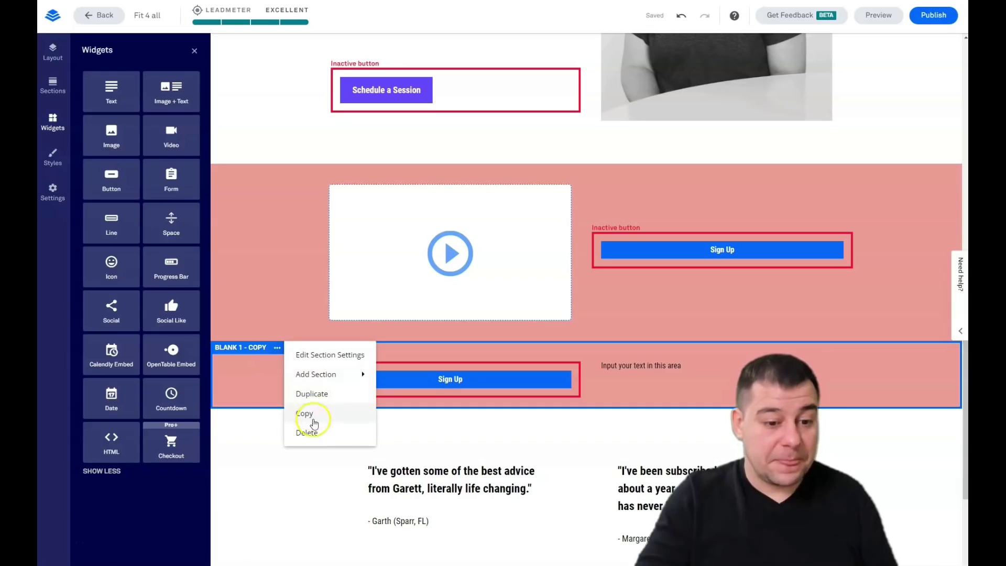
left_click(308, 435)
left_click(326, 404)
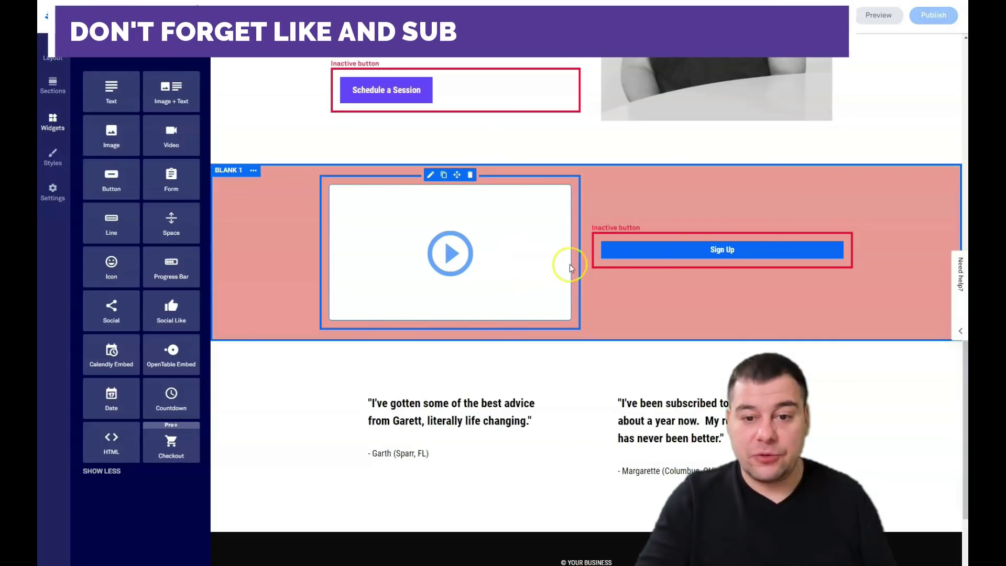
- Widen the video's column in the Blank 1 section and increase the space above the Sign Up button to centre it beside the video
left_click_drag(587, 254, 710, 261)
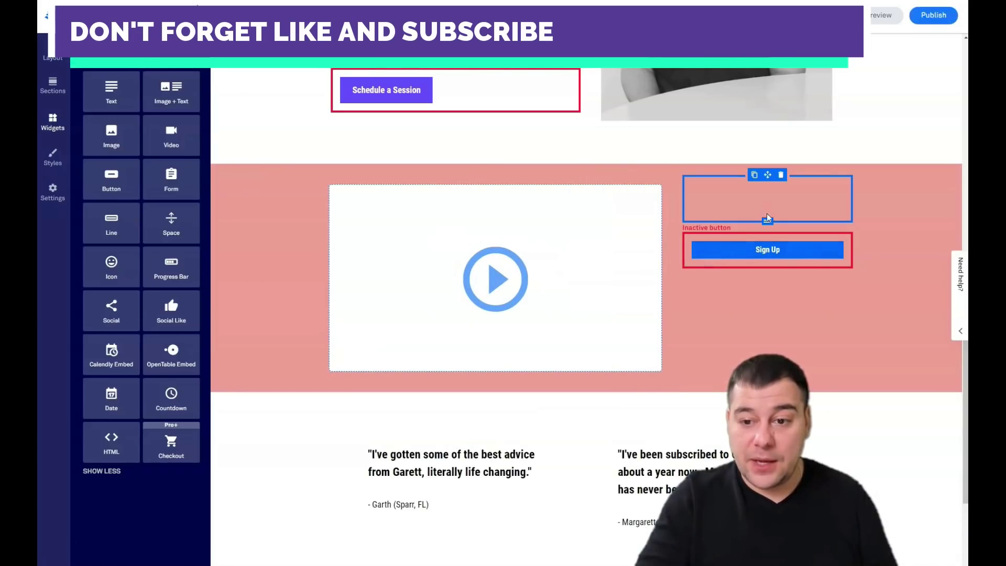
left_click_drag(767, 219, 768, 246)
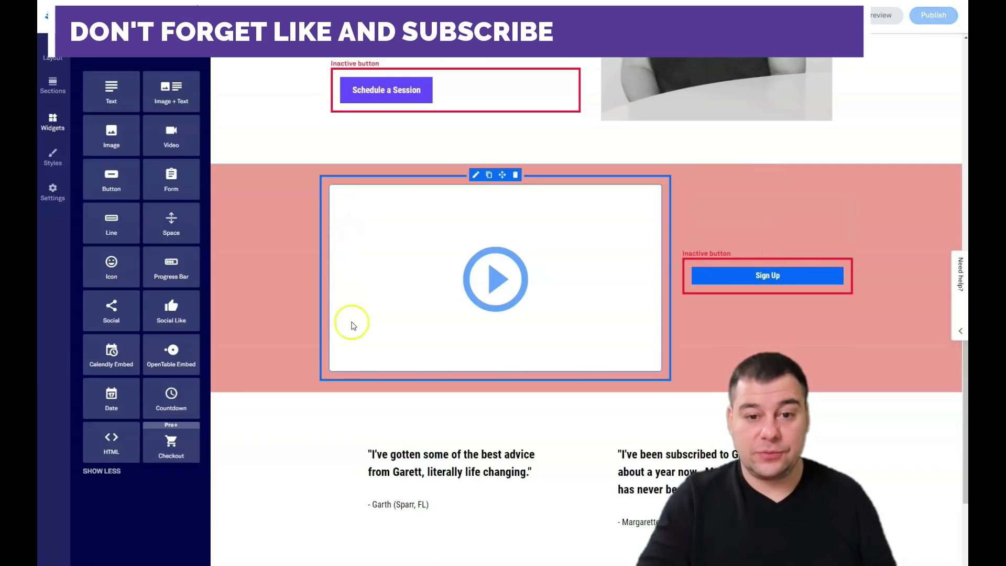
scroll(502, 311, "up", 15)
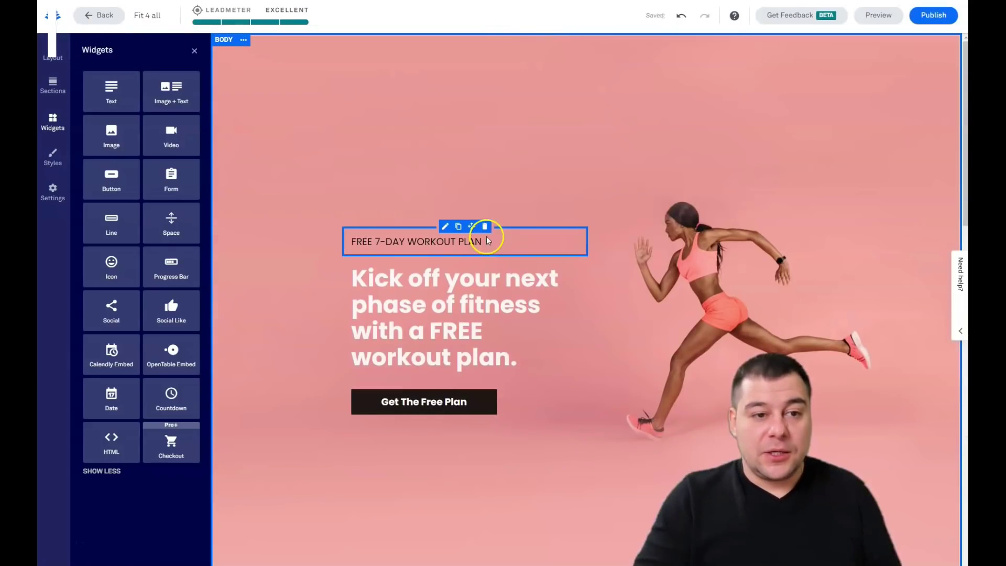
left_click(192, 53)
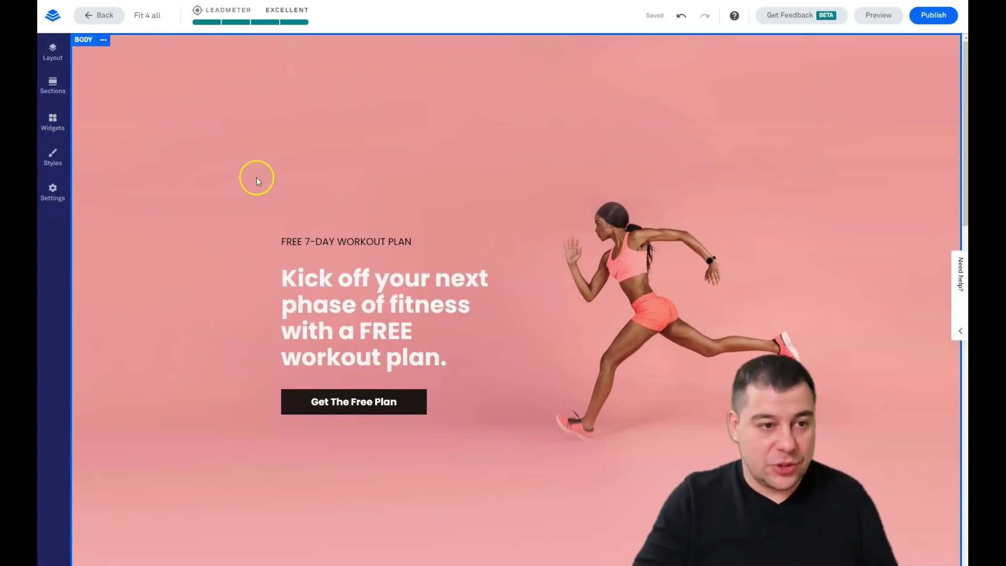
- Delete the About 1 section with the founder's text and portrait photo
scroll(256, 177, "down", 15)
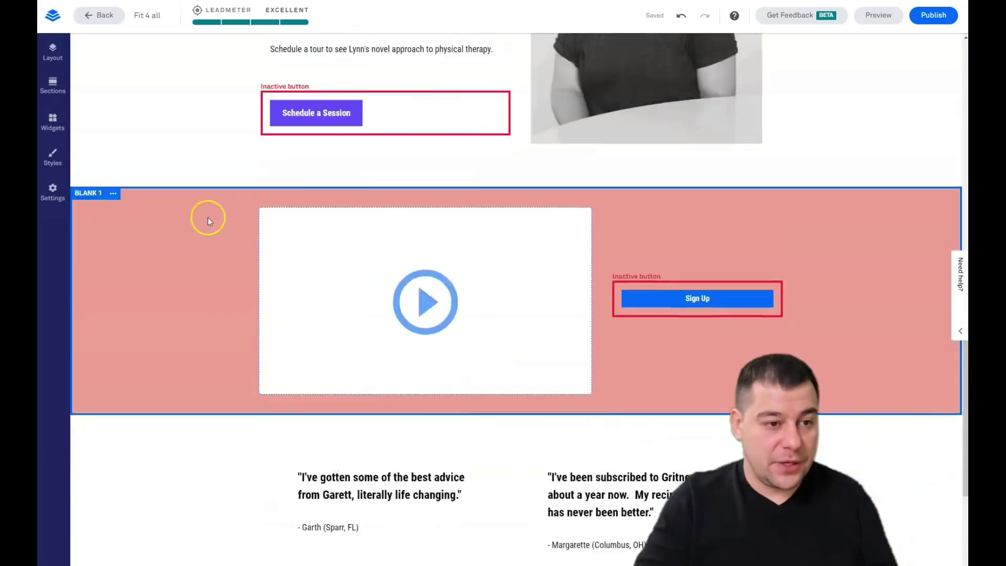
scroll(208, 217, "up", 6)
left_click(113, 137)
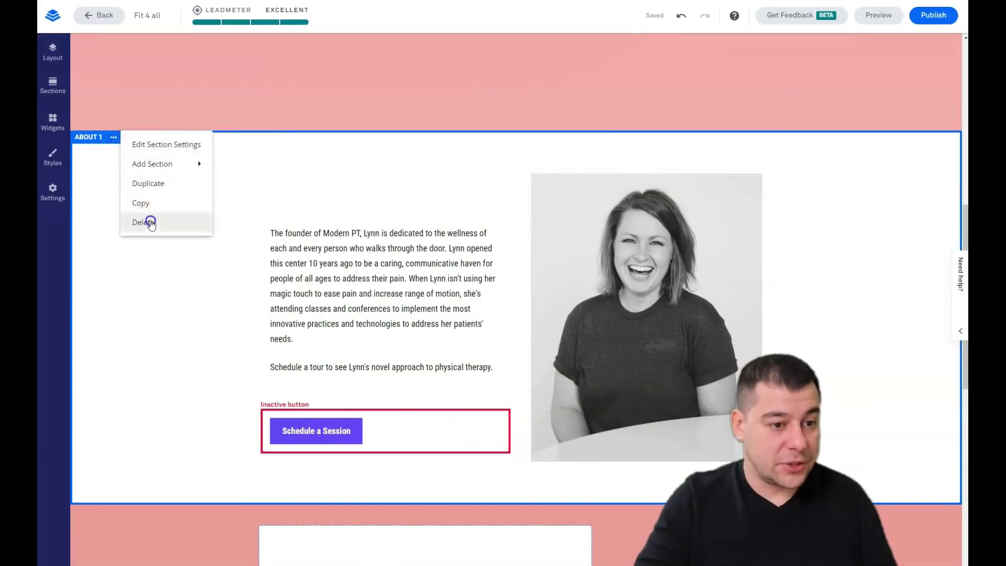
left_click(151, 223)
left_click(190, 188)
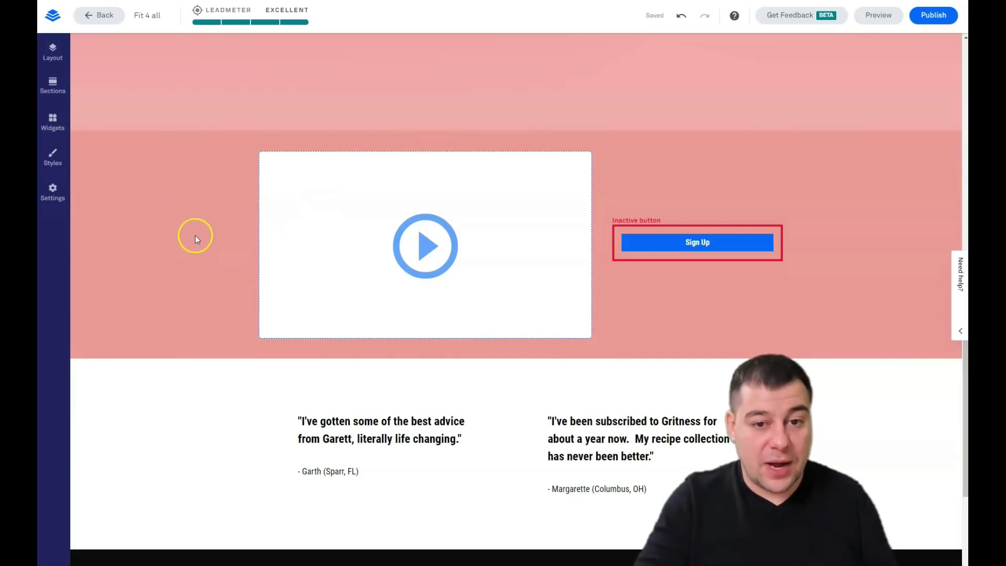
- Change the page background to a custom dark grey, colour code 423B3B, with an opacity of about 68
scroll(195, 236, "up", 2)
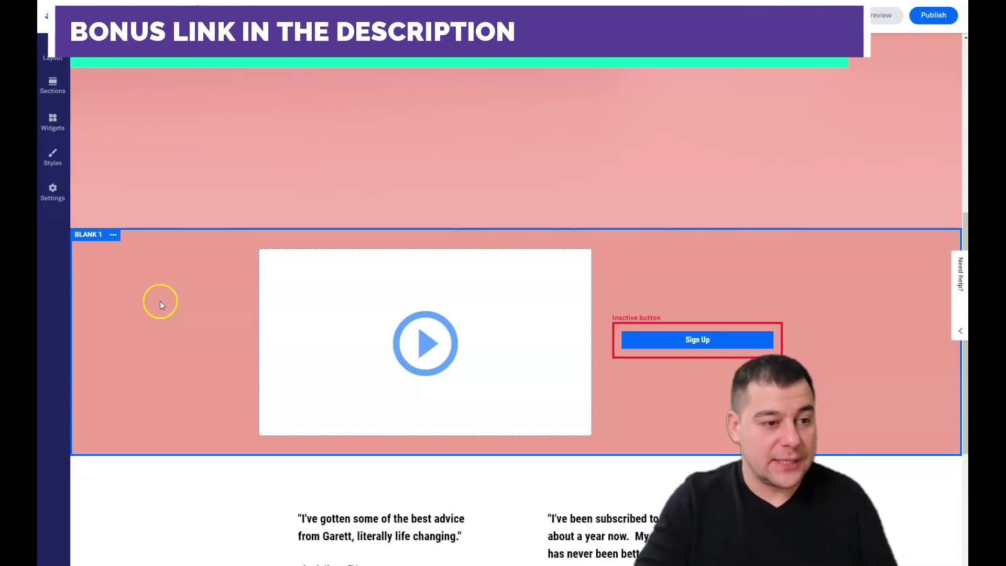
left_click(52, 163)
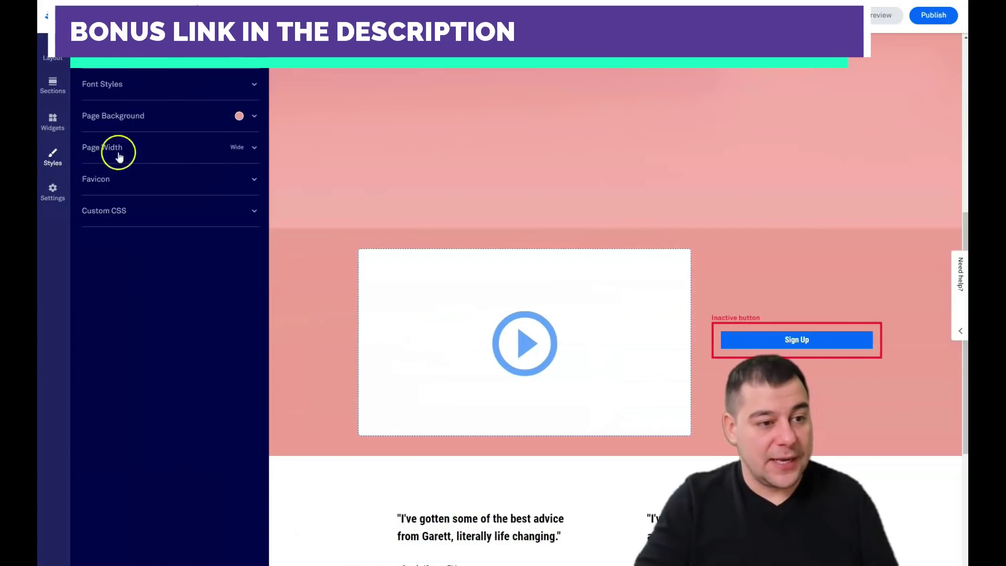
left_click(241, 114)
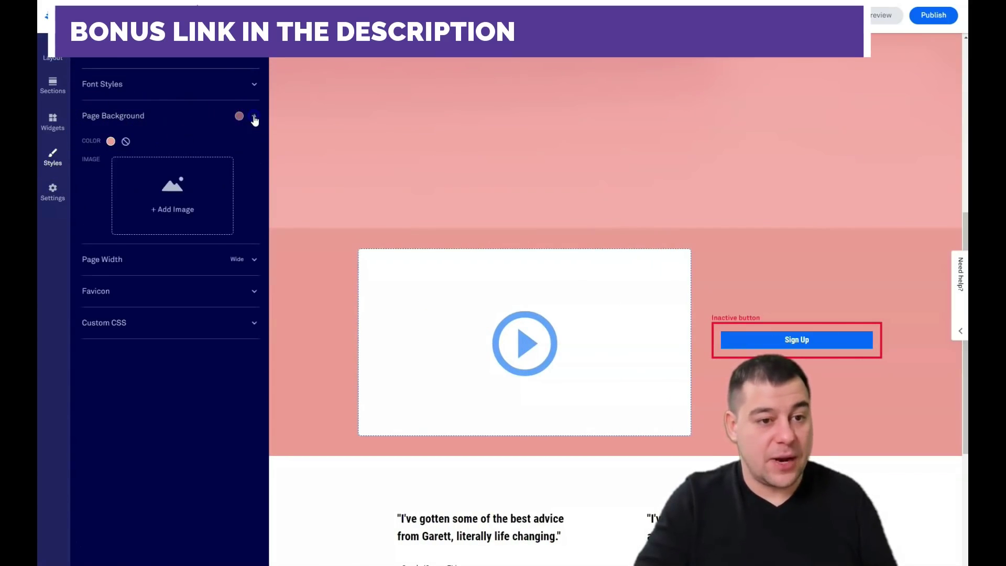
left_click(112, 141)
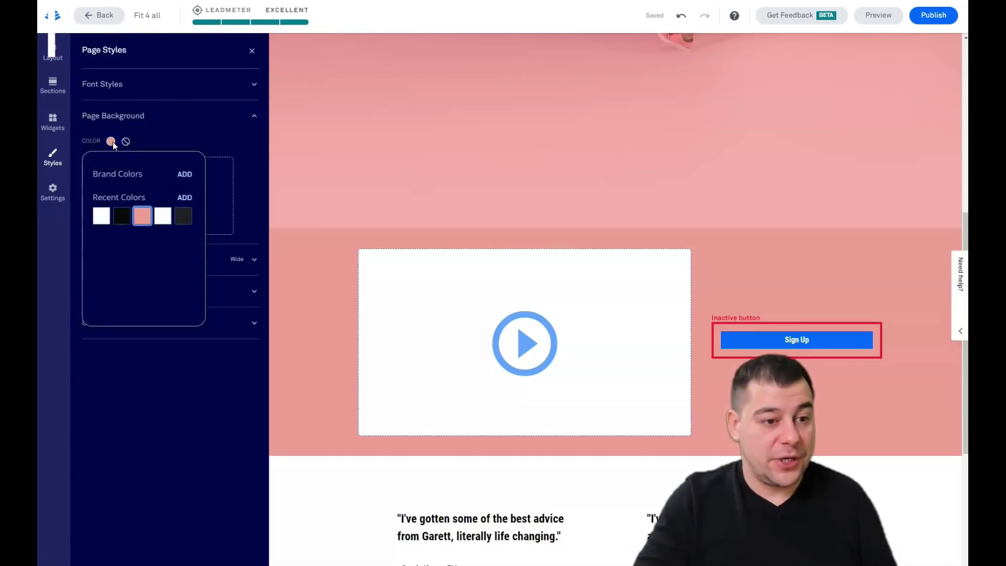
left_click(183, 197)
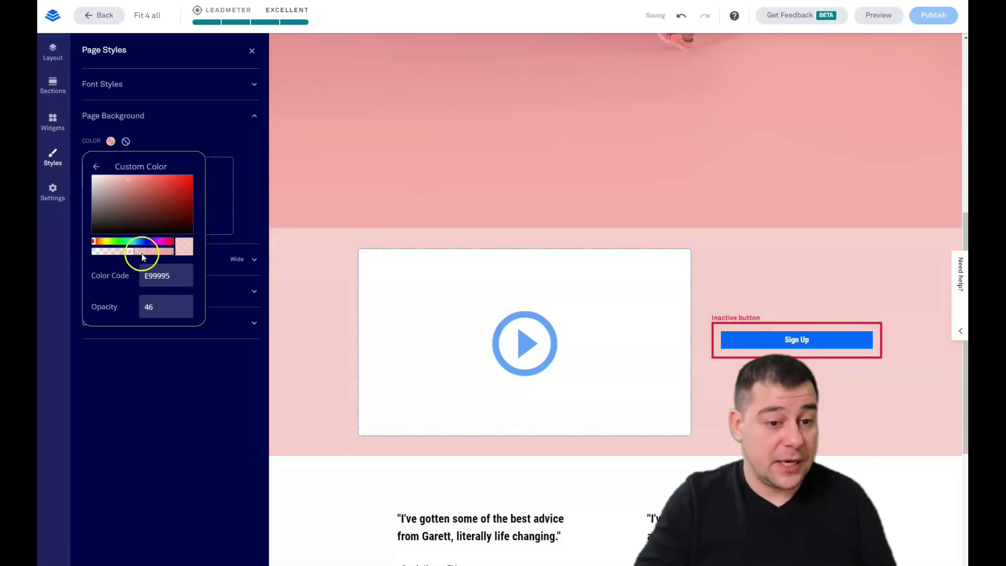
left_click_drag(127, 193, 128, 209)
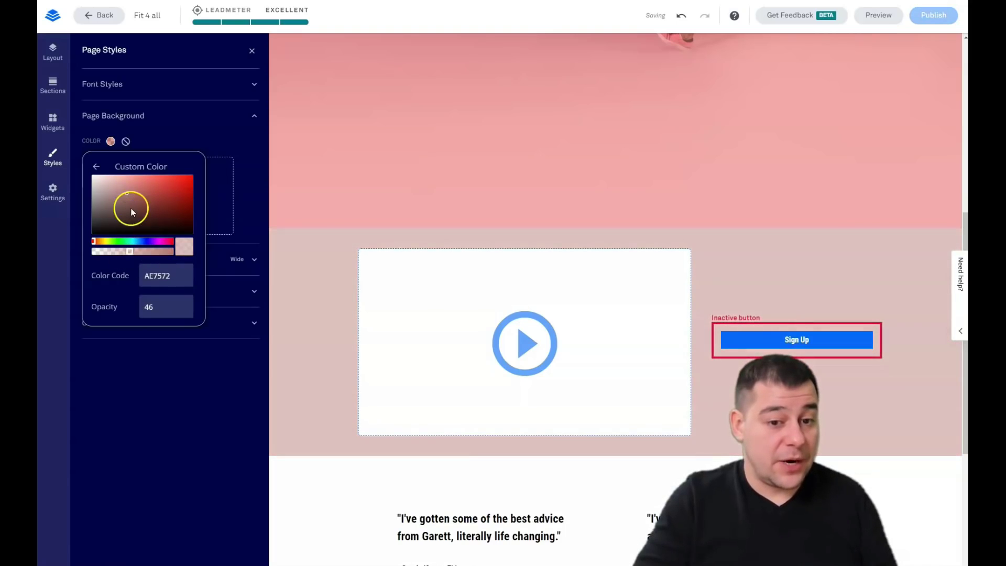
left_click(146, 199)
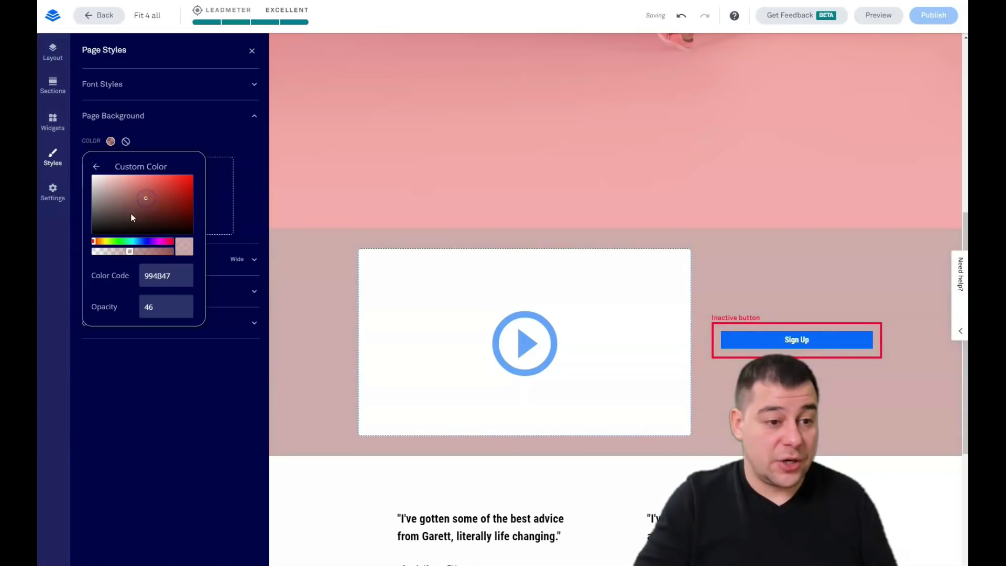
left_click(103, 218)
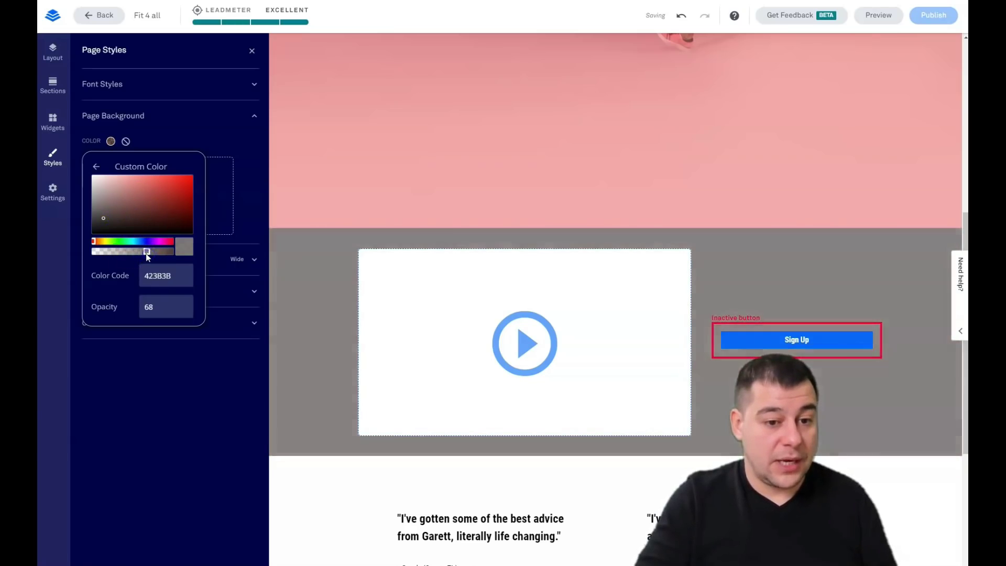
left_click(213, 136)
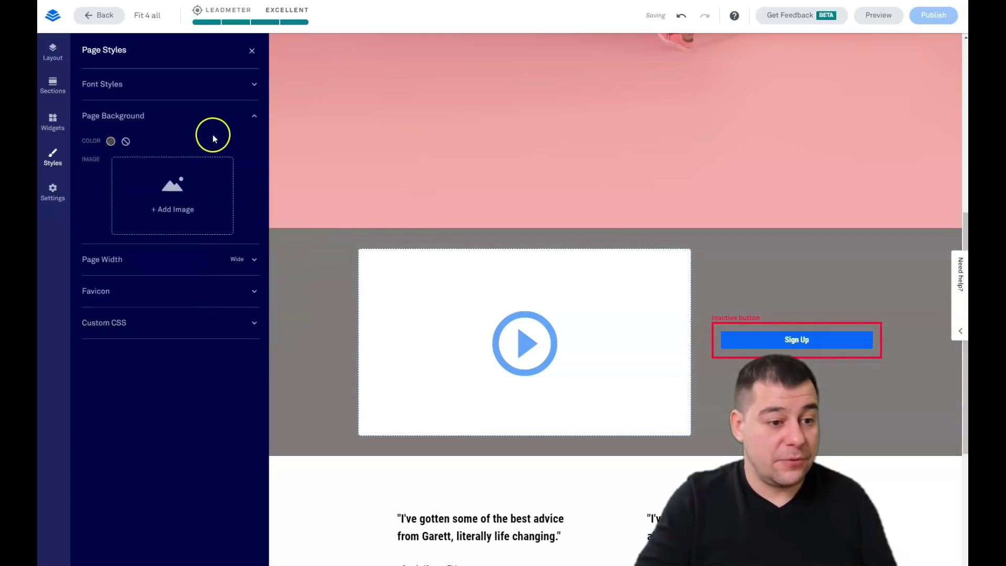
left_click(252, 52)
- Review the page's font styles for the headline, text and countdown fonts
scroll(206, 211, "up", 5)
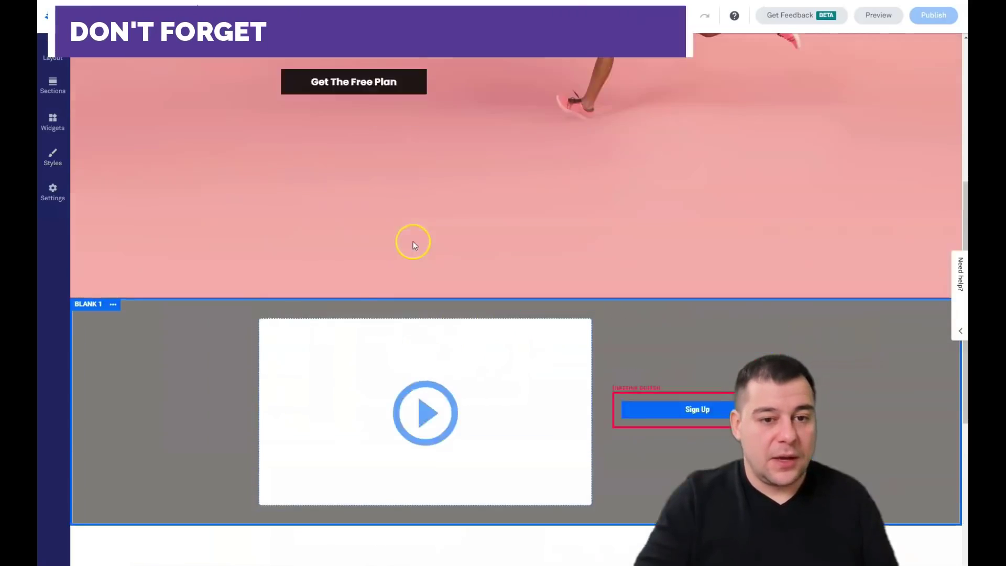
left_click(54, 156)
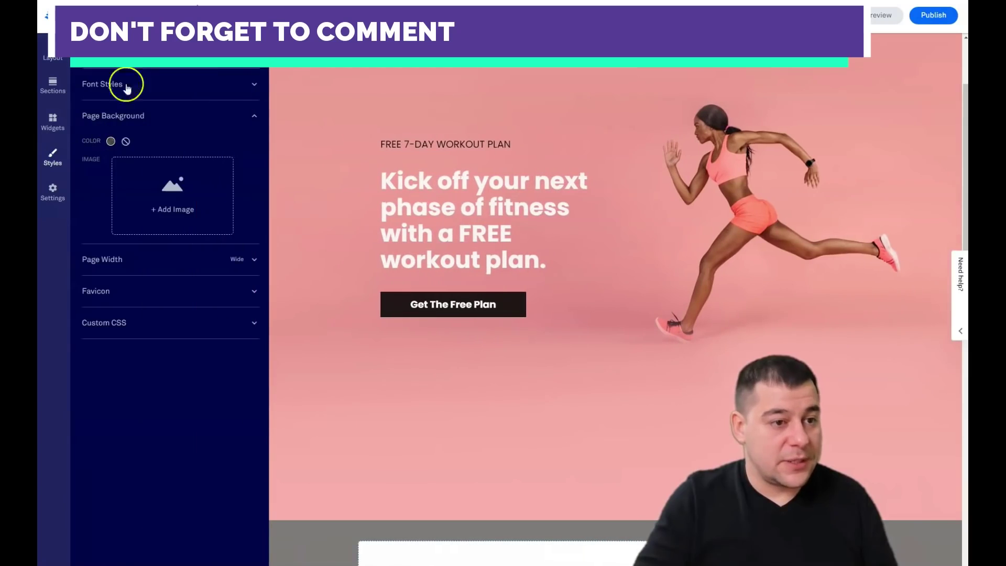
left_click(253, 85)
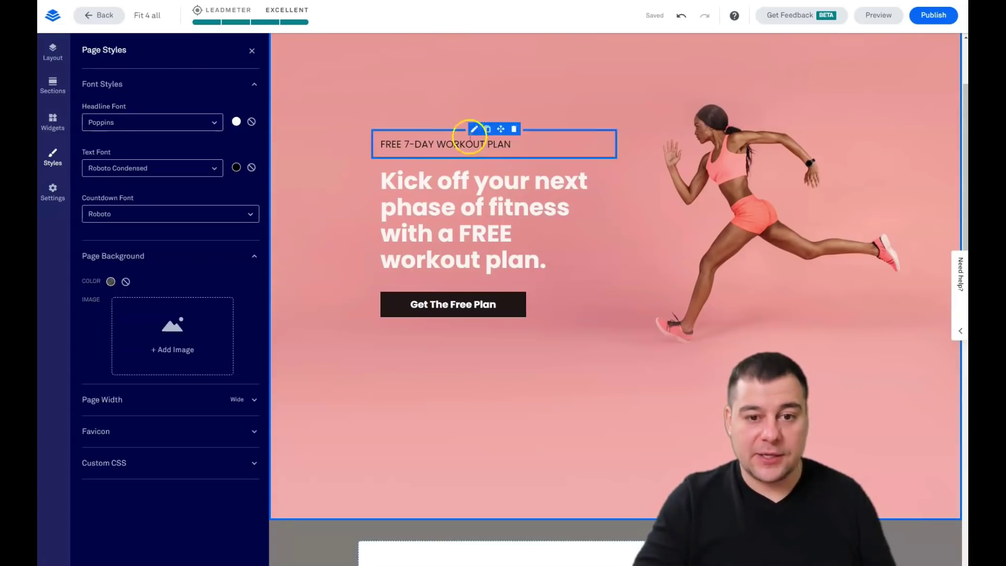
left_click(252, 50)
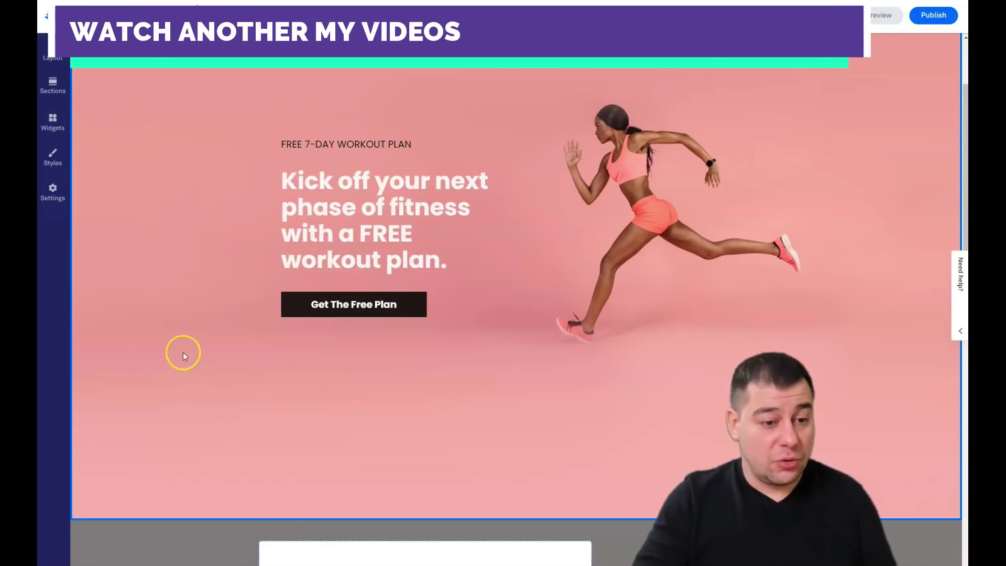
scroll(186, 352, "up", 2)
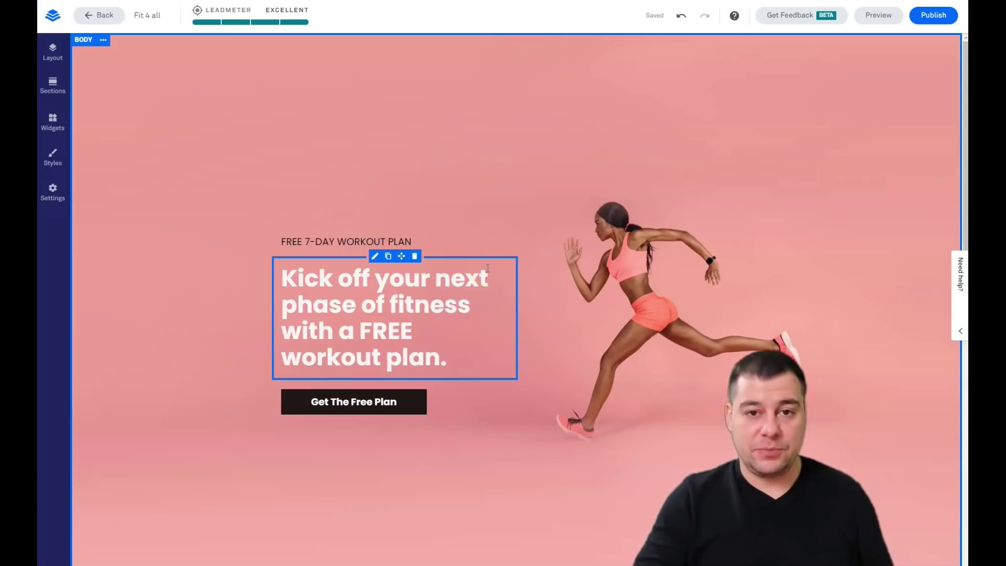
- Open the Body section's background settings and bring up the image chooser for its background image
left_click(103, 41)
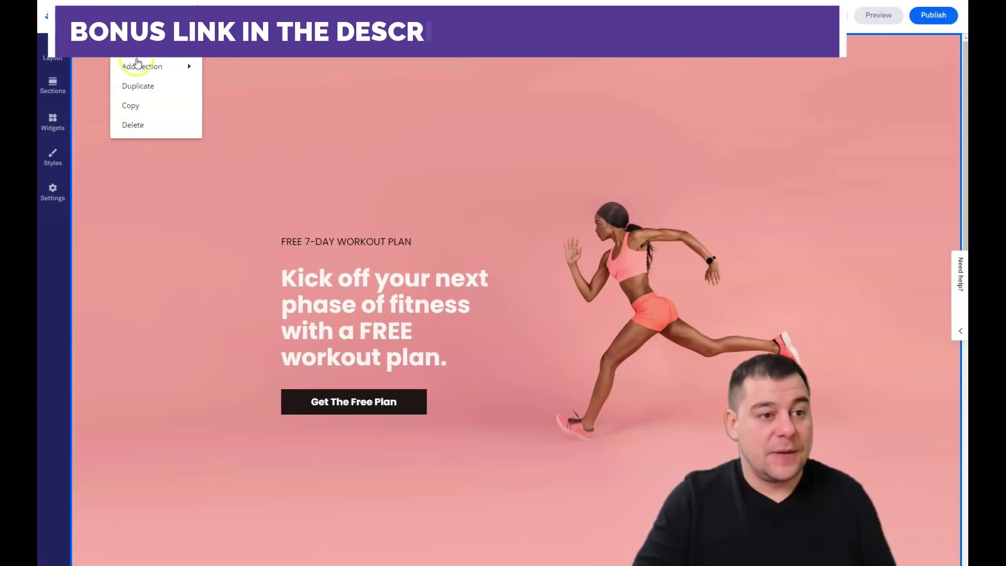
mouse_move(142, 69)
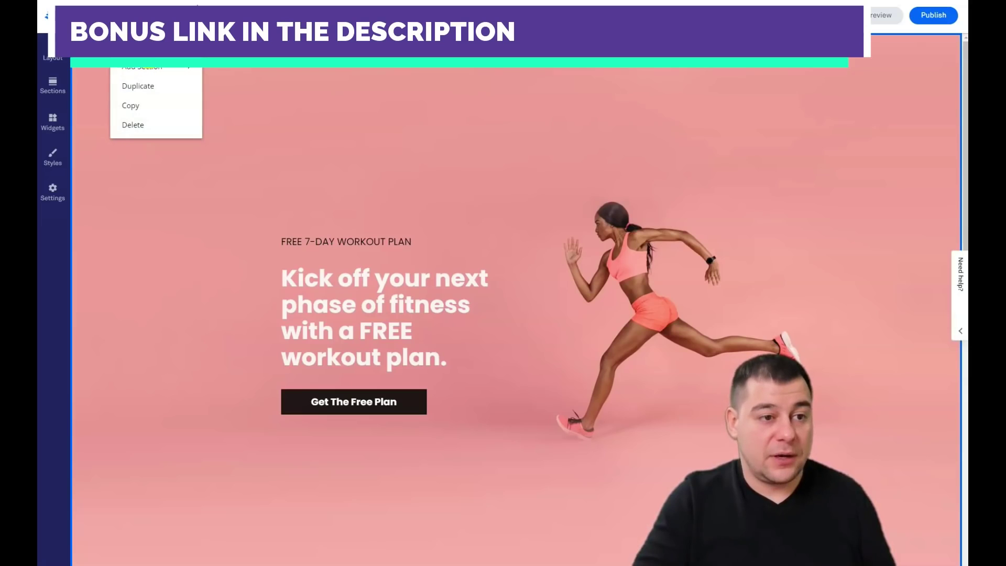
left_click(148, 49)
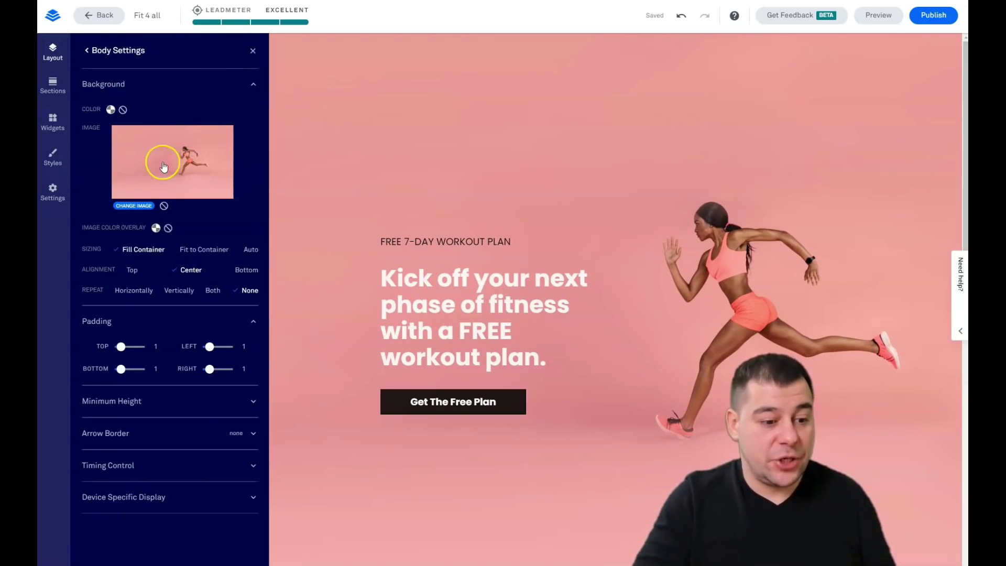
left_click(133, 206)
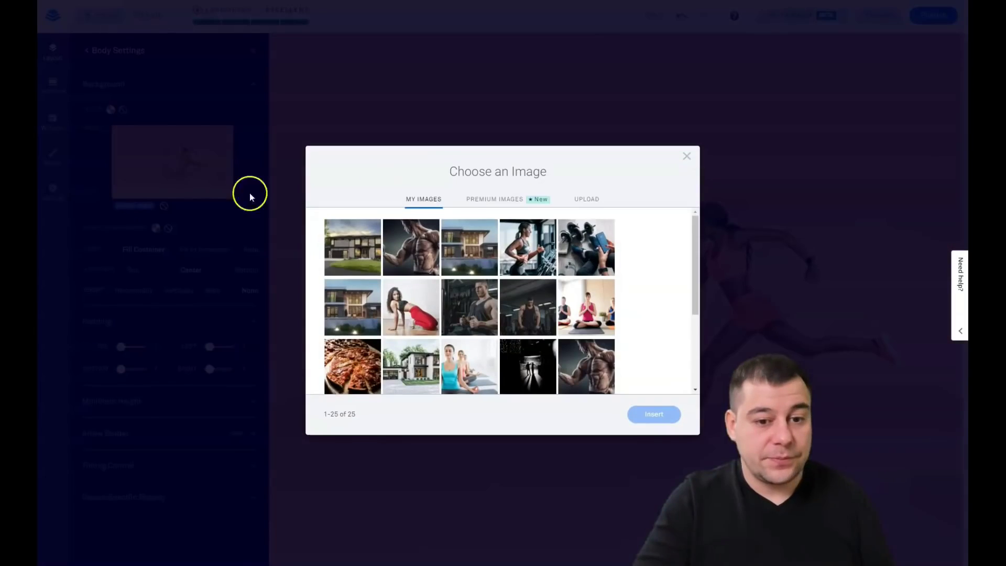
- Browse the premium Shutterstock images on offer for the Body section's background
left_click(491, 203)
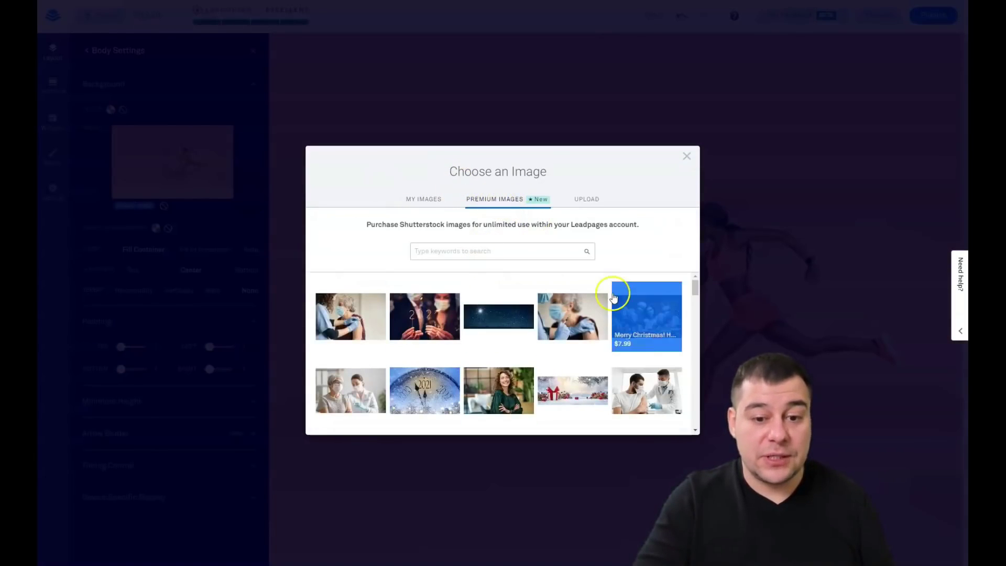
scroll(510, 335, "down", 3)
scroll(501, 357, "down", 2)
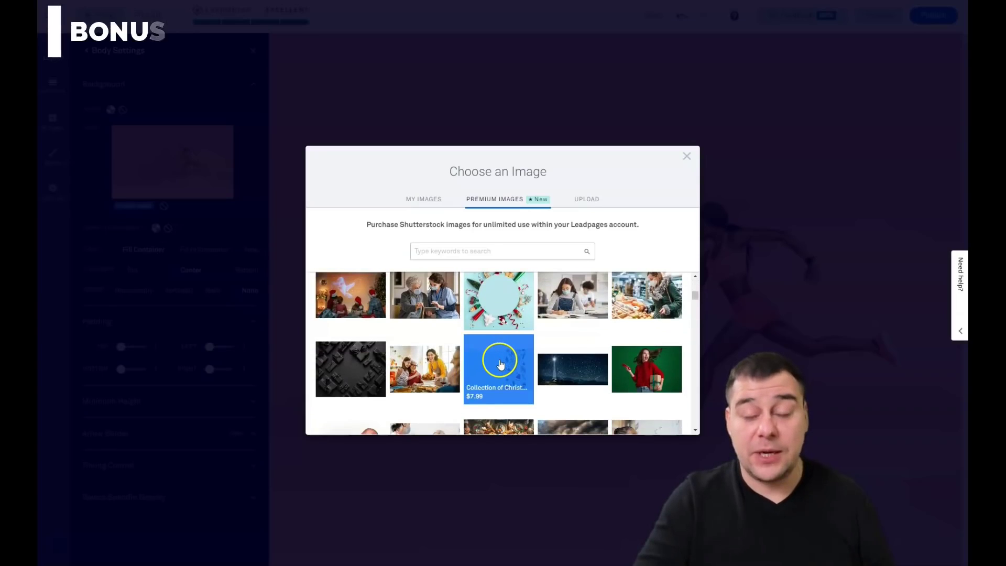
scroll(501, 359, "down", 3)
scroll(501, 357, "down", 6)
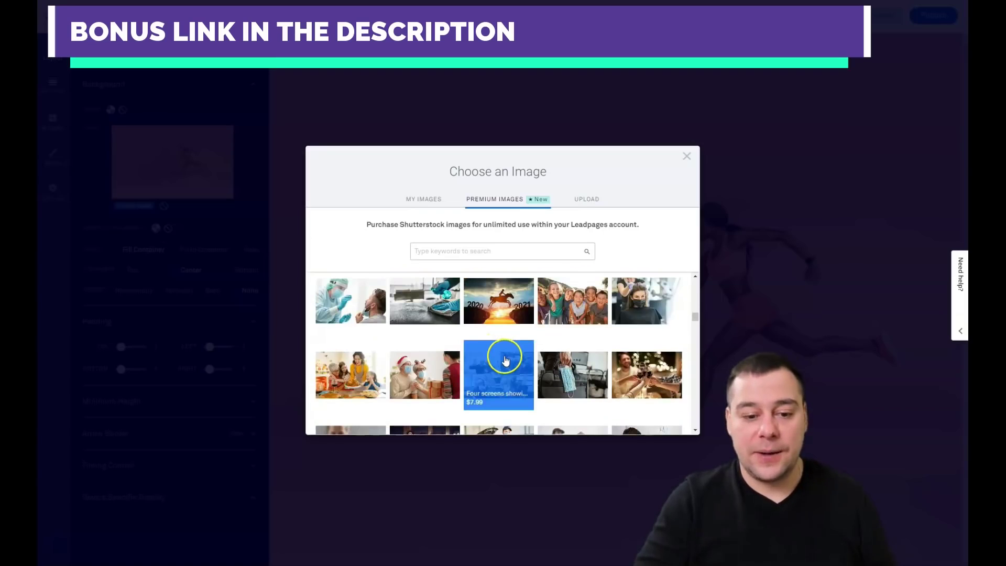
scroll(504, 359, "down", 4)
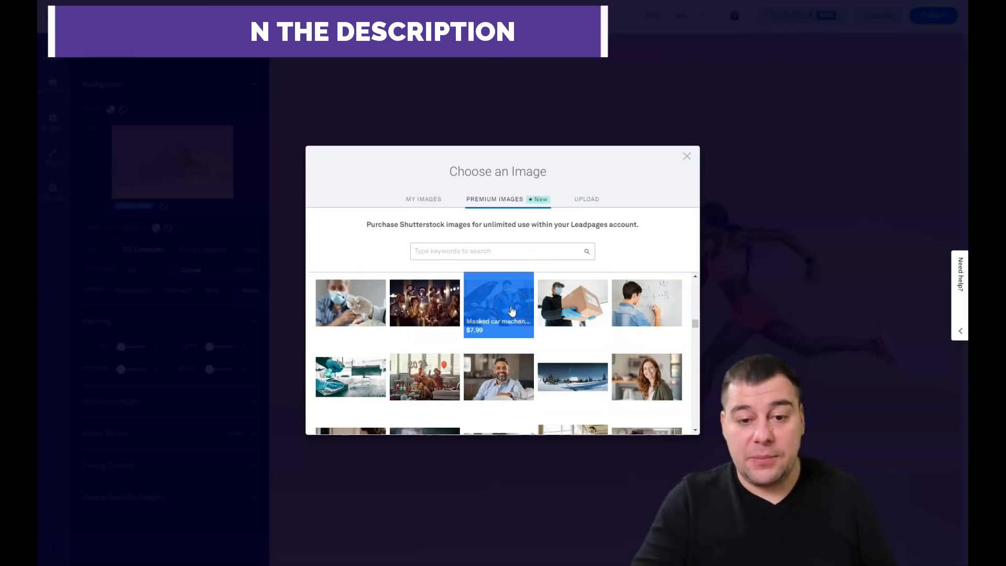
scroll(534, 339, "down", 5)
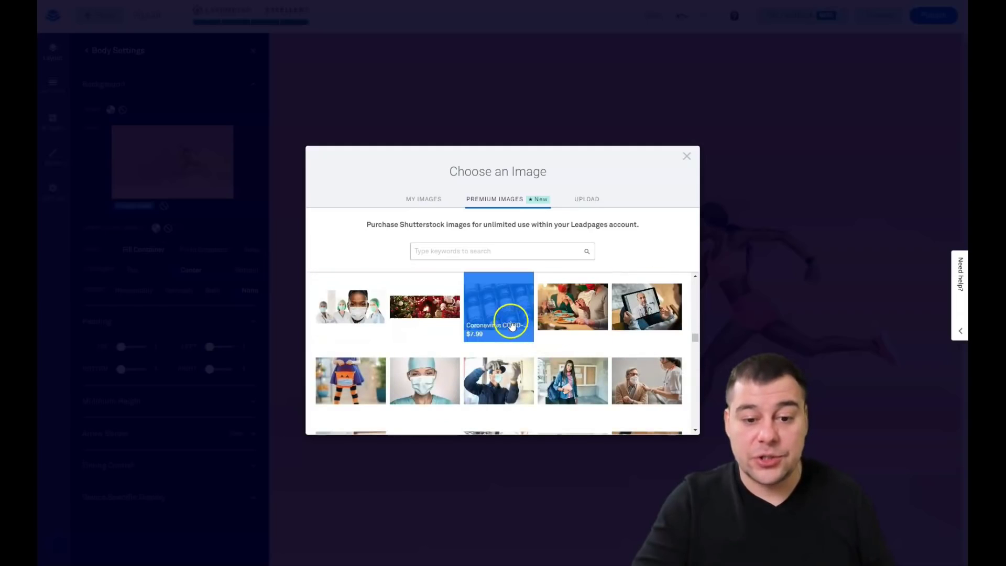
- Replace the Body section's background image with an uploaded photo of a woman lifting a dumbbell
left_click(587, 202)
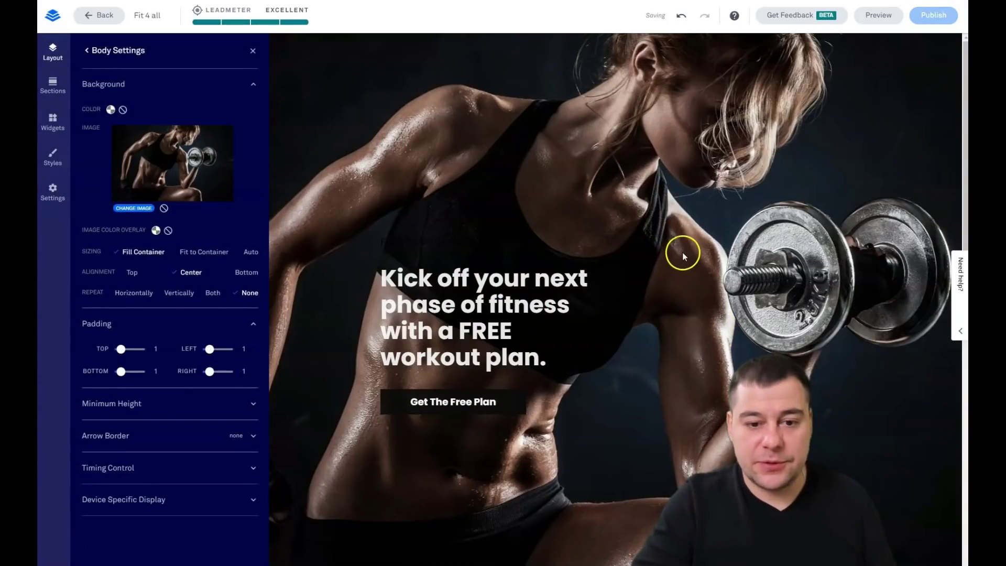
scroll(684, 253, "down", 3)
scroll(630, 226, "up", 3)
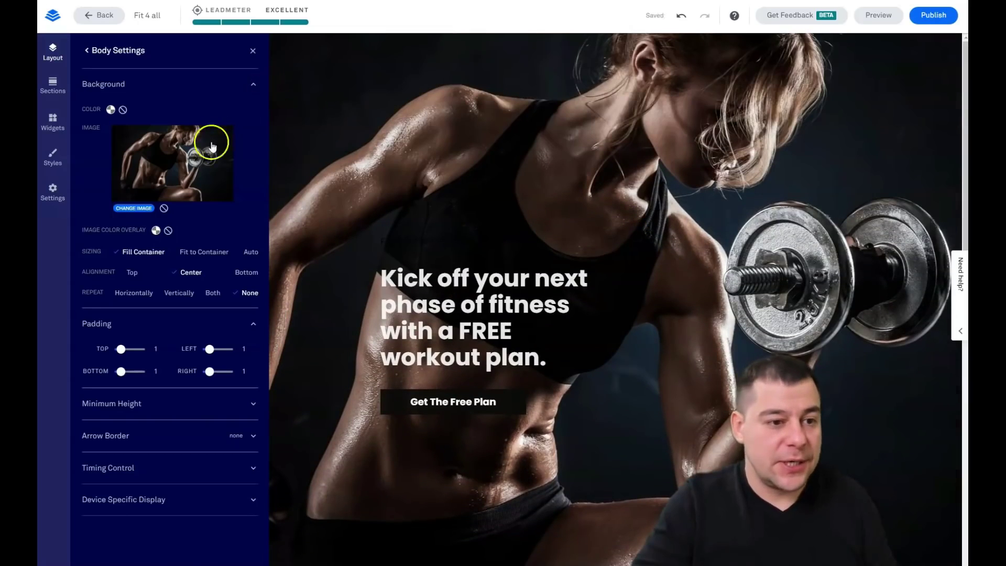
scroll(628, 246, "down", 2)
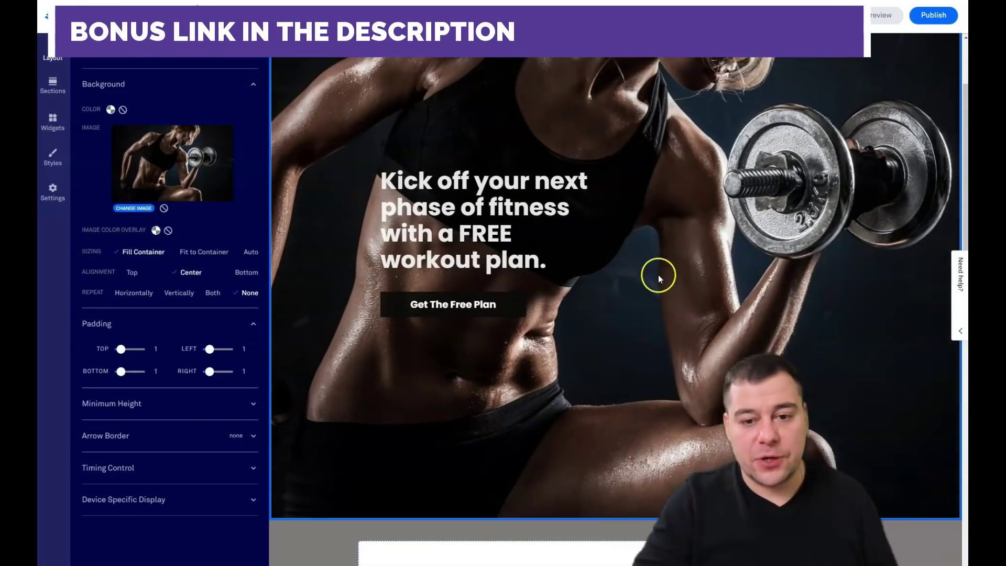
scroll(523, 112, "up", 2)
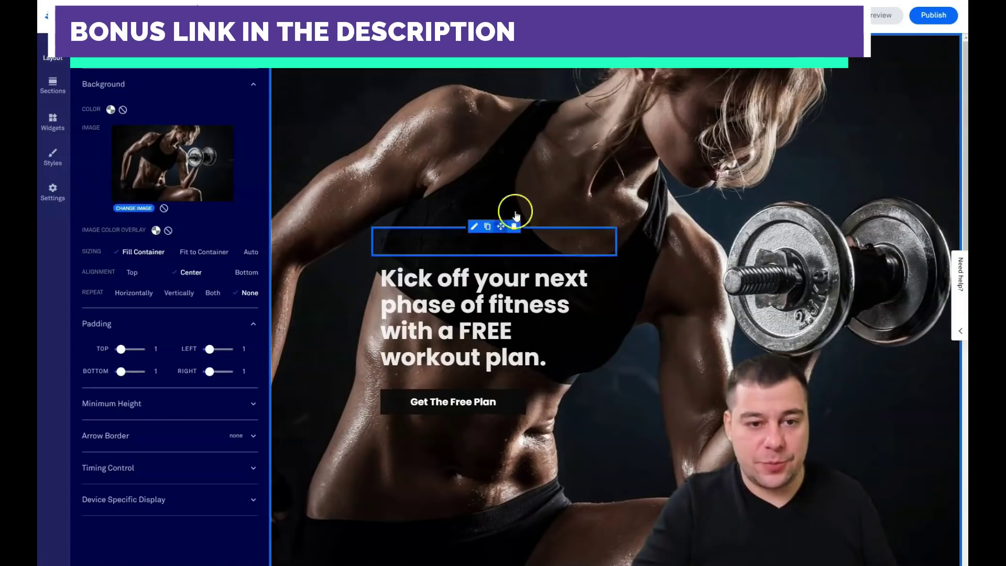
- Apply a custom off-white colour overlay, FBF8F8 at 51 opacity, to the Body section's background image
left_click(156, 231)
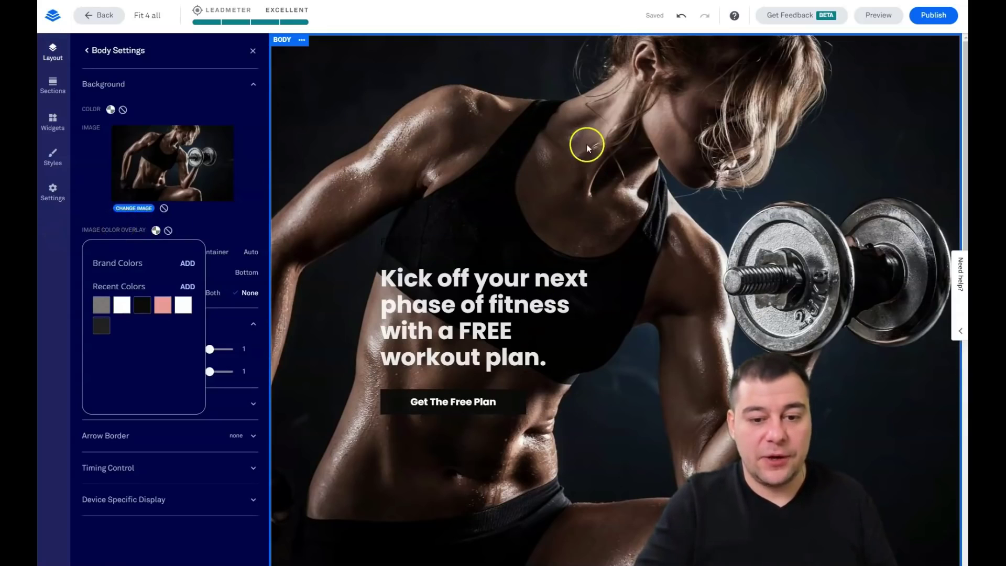
scroll(729, 289, "down", 3)
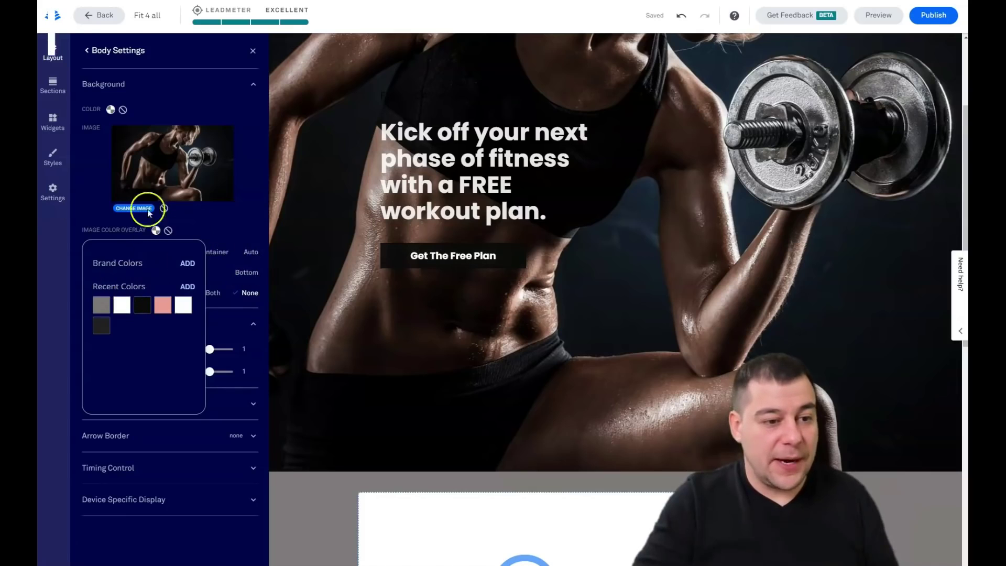
left_click(187, 287)
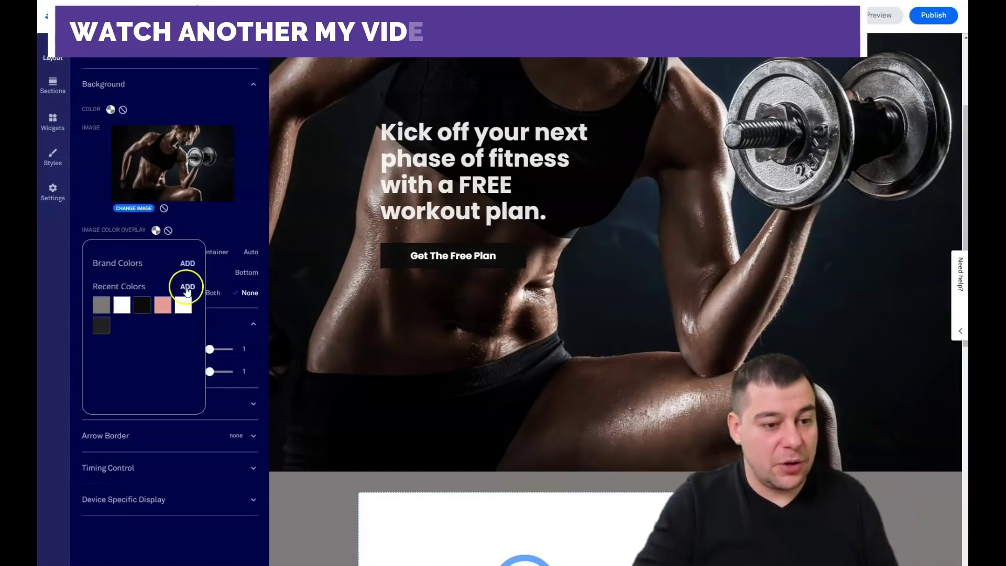
left_click_drag(101, 331, 91, 309)
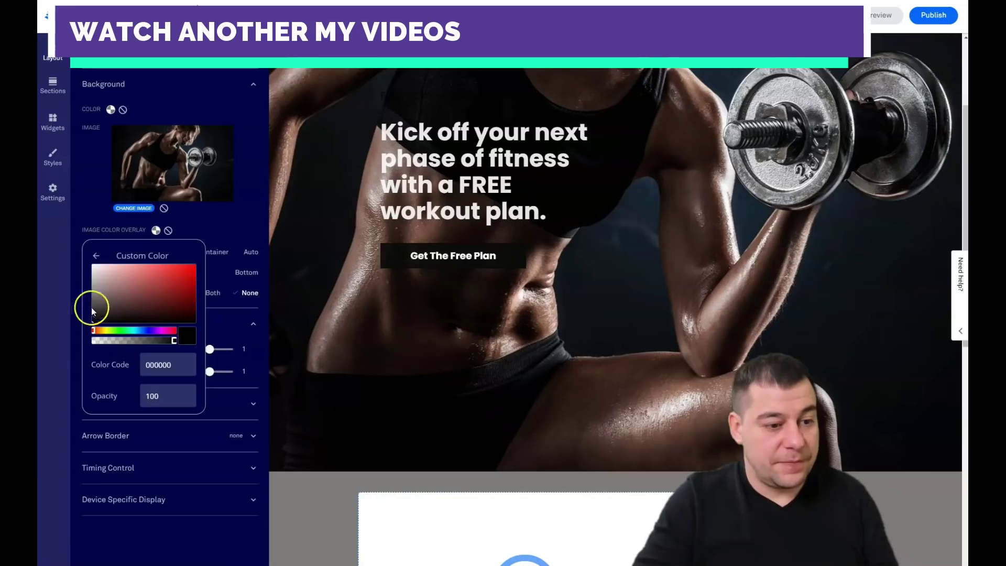
left_click(93, 265)
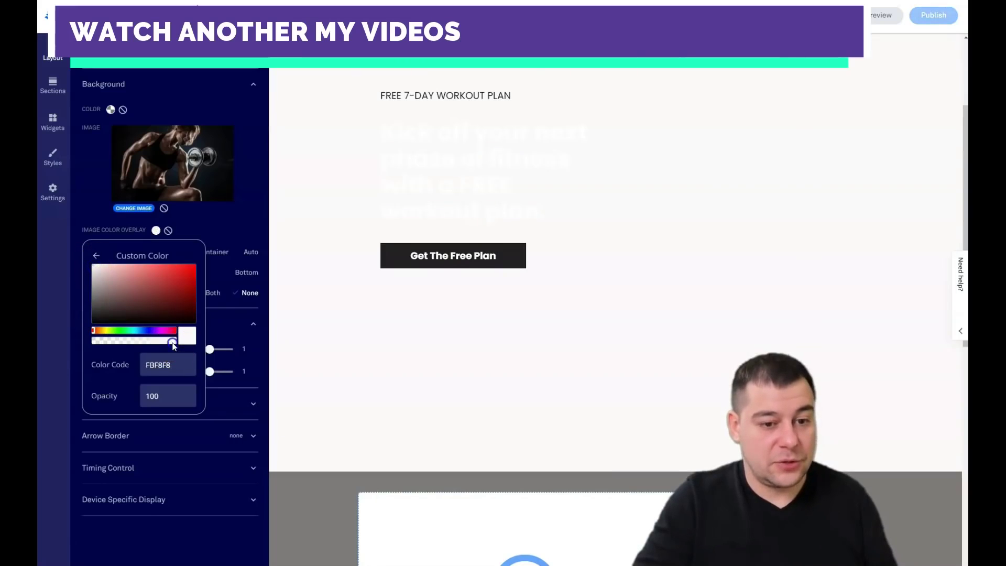
left_click_drag(156, 343, 140, 343)
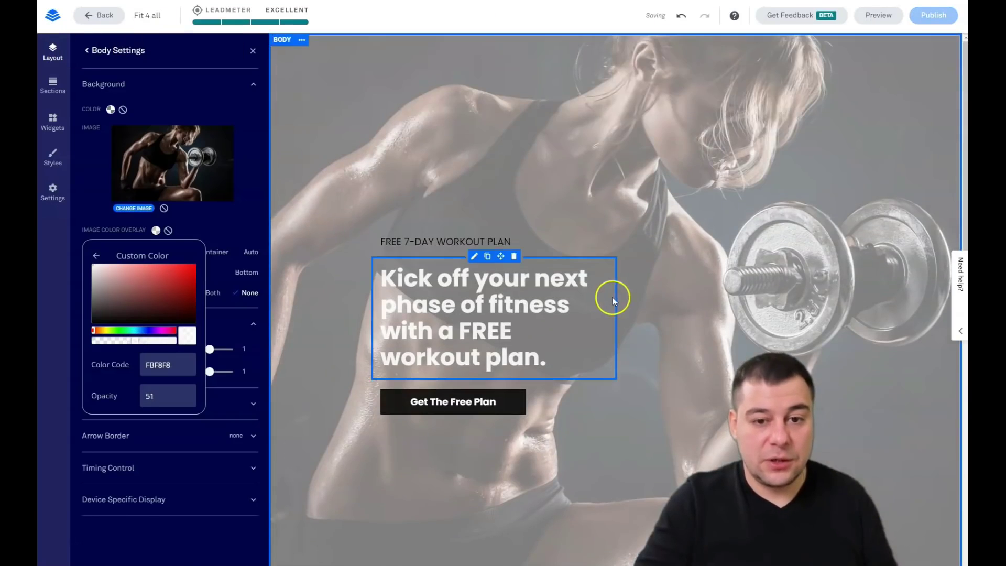
left_click(253, 52)
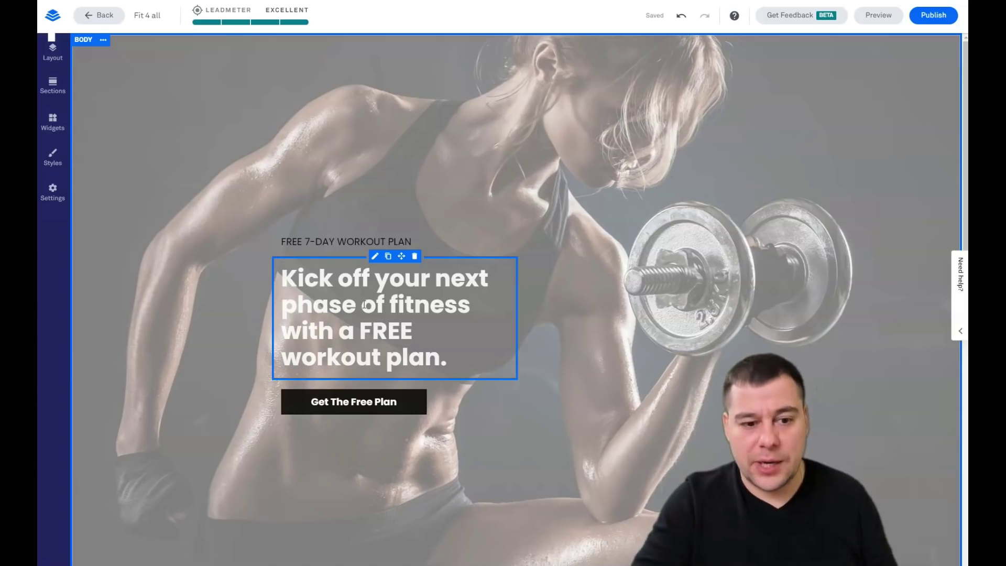
- Recolour the whole "Kick off your next phase of fitness" headline with the near-black recent colour
double_click(365, 305)
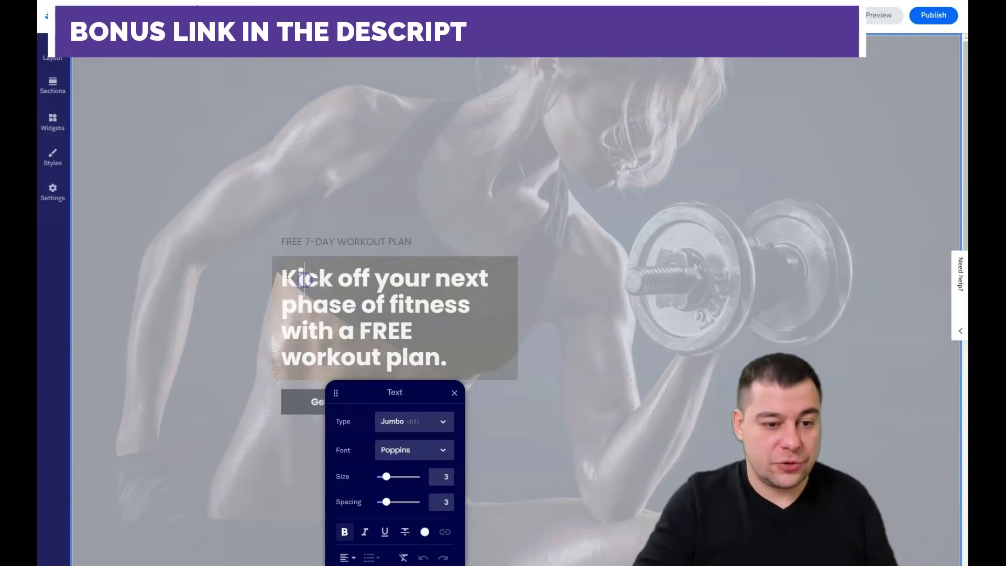
left_click_drag(281, 274, 481, 357)
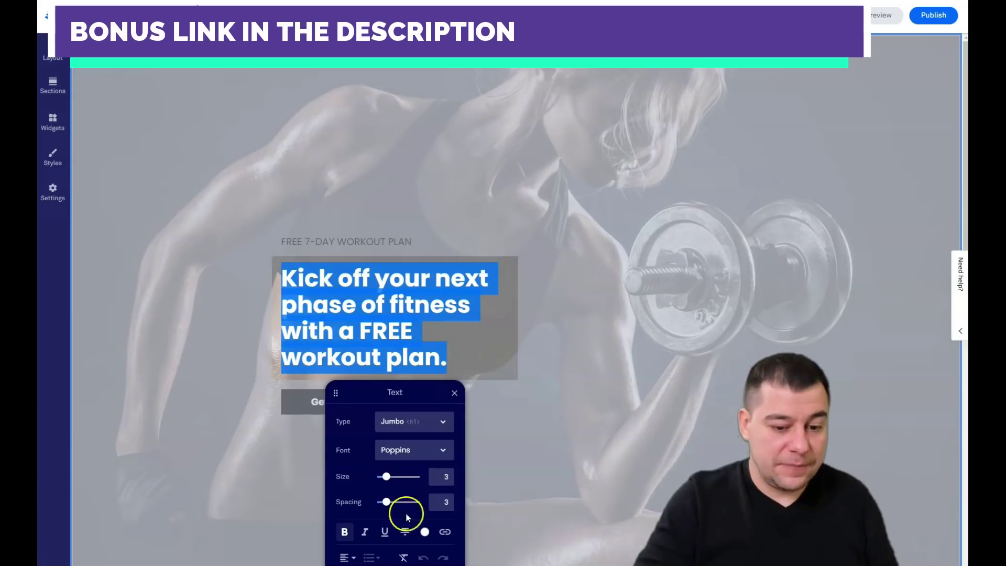
left_click(424, 532)
left_click(406, 463)
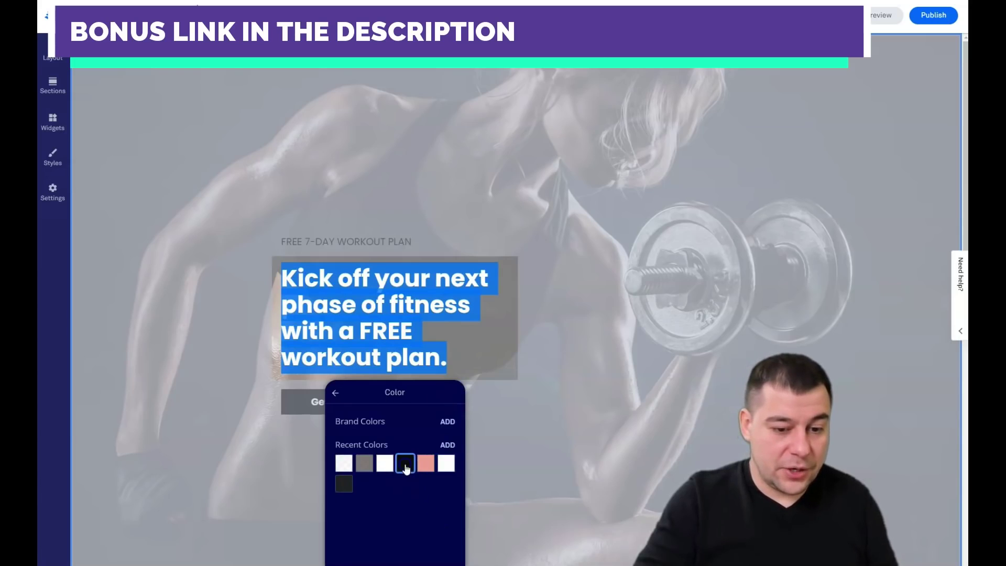
left_click(335, 393)
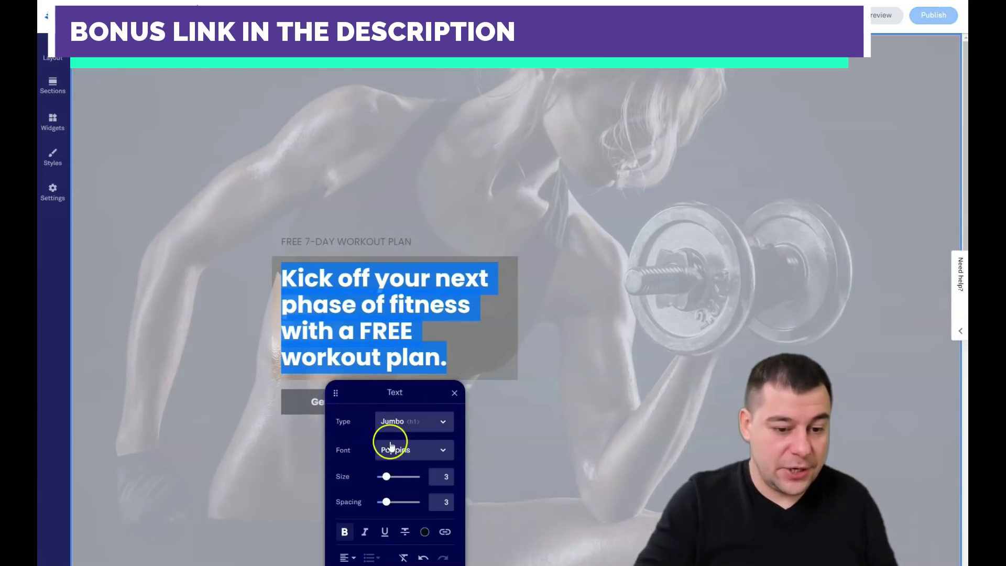
- Try the Headline 1 text type on the main headline and return it to Jumbo
left_click(443, 421)
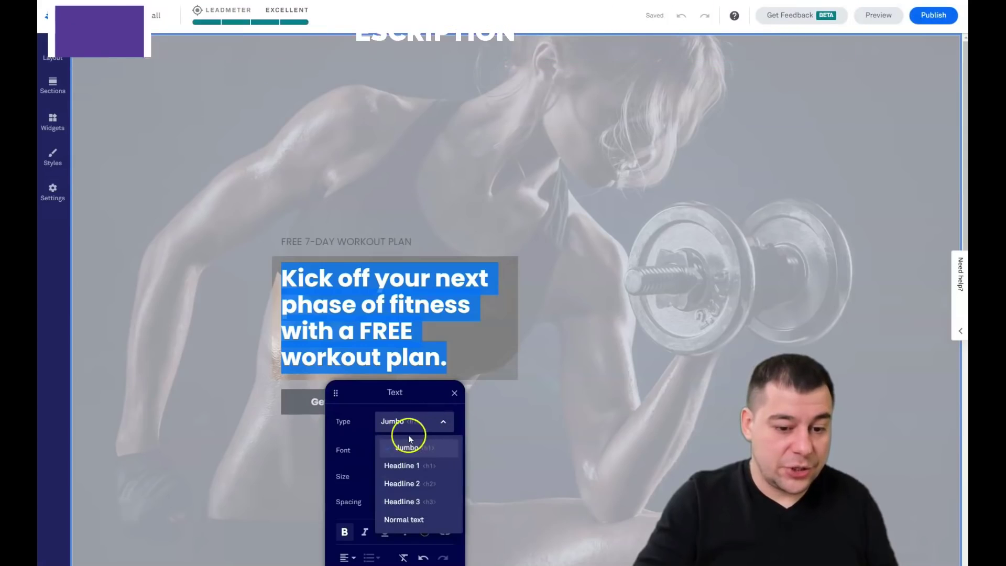
left_click(407, 465)
left_click(443, 421)
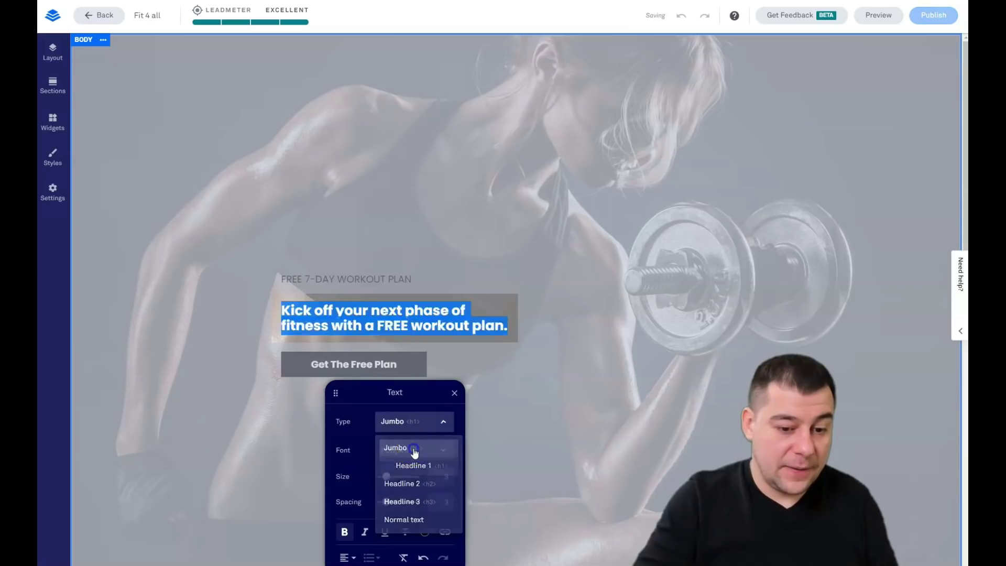
left_click(417, 449)
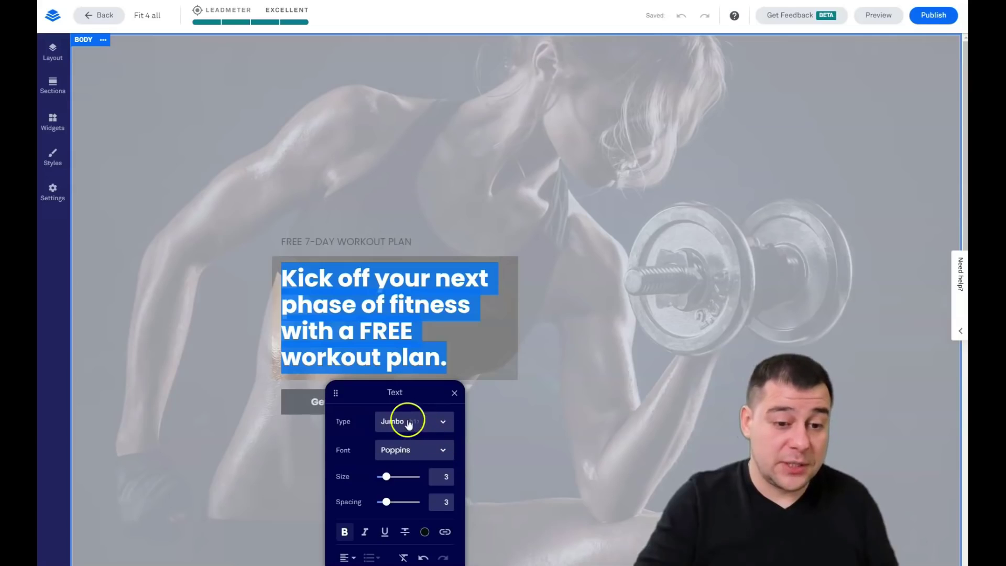
- Set the main headline's font to Chivo and leave text editing
left_click(443, 451)
left_click(398, 484)
left_click(443, 450)
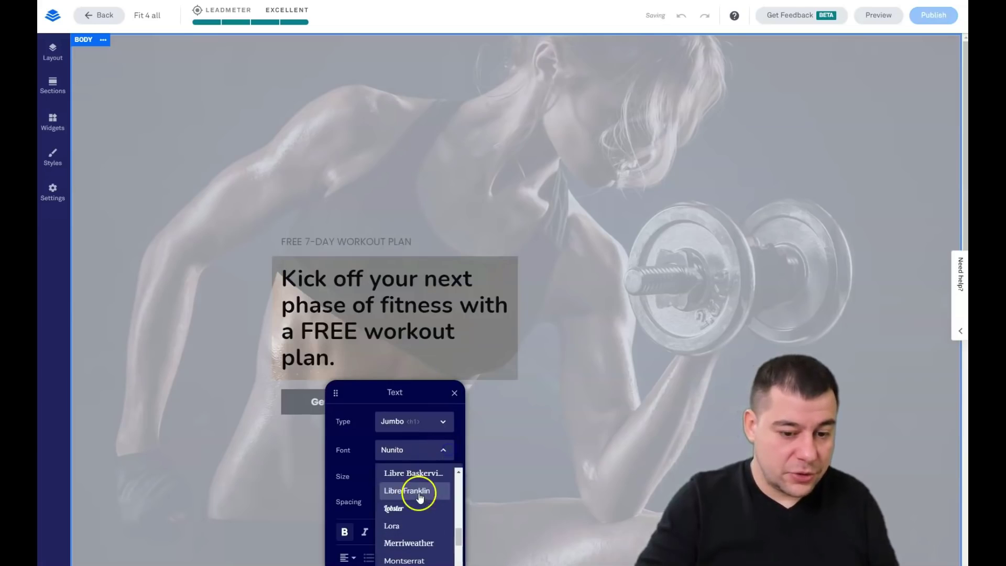
scroll(408, 516, "up", 5)
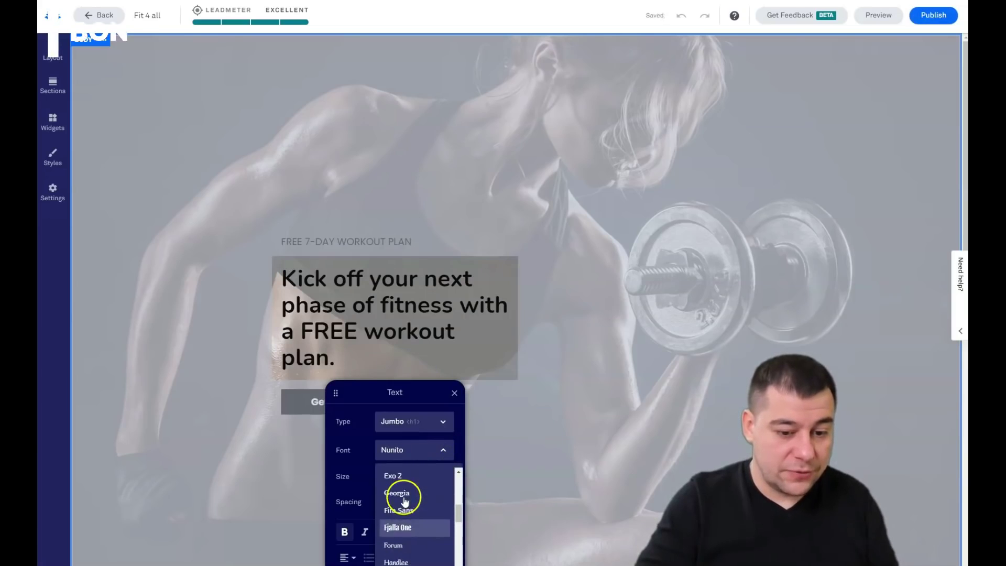
scroll(407, 524, "up", 5)
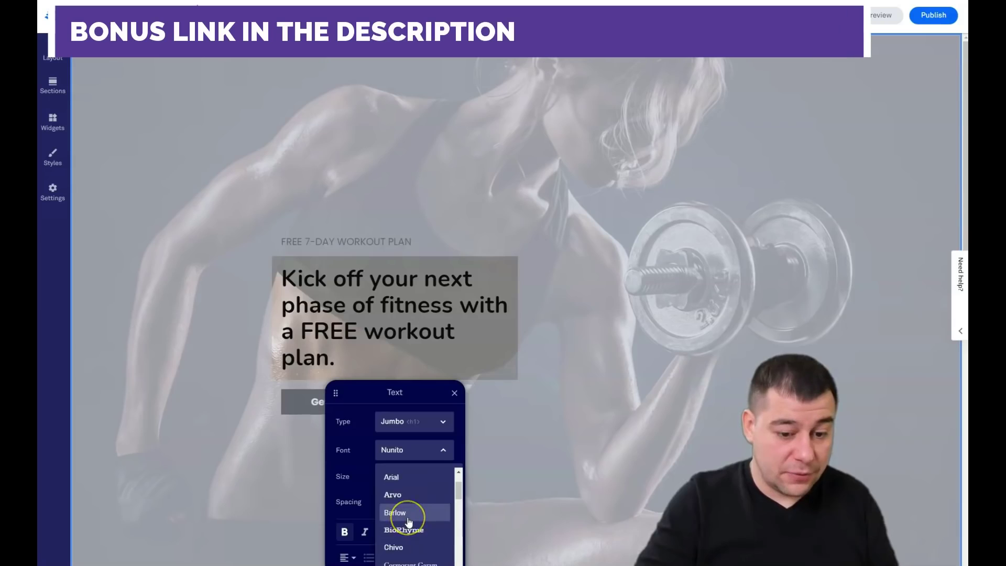
scroll(409, 521, "up", 3)
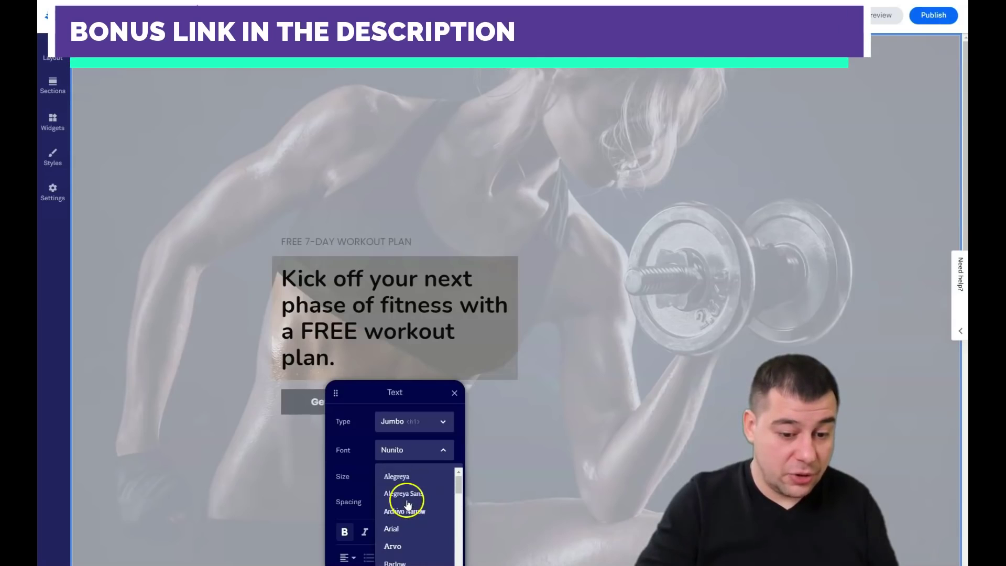
left_click(402, 506)
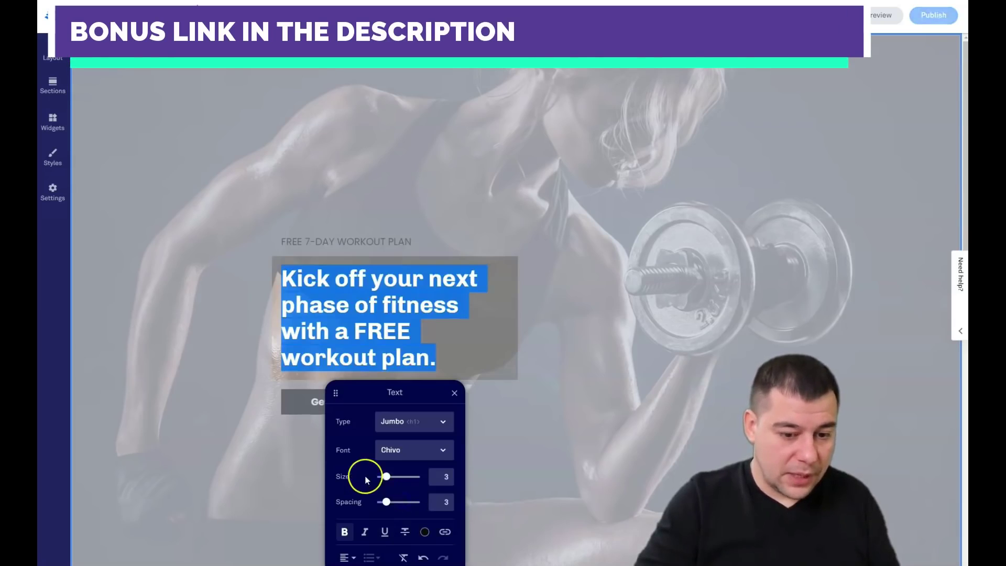
left_click(250, 441)
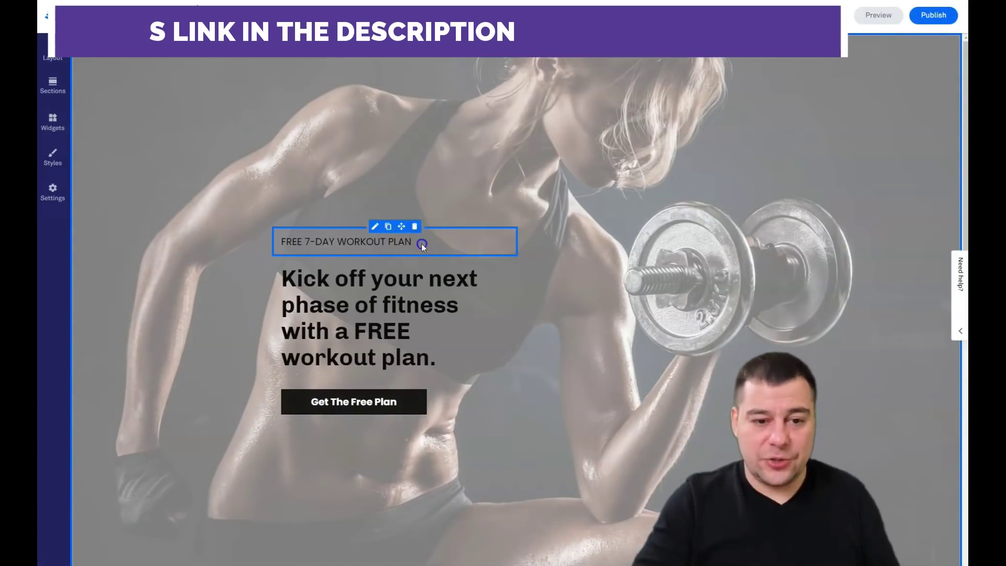
- Set the font of the "FREE 7-DAY WORKOUT PLAN" line above the headline to Chivo
left_click(422, 244)
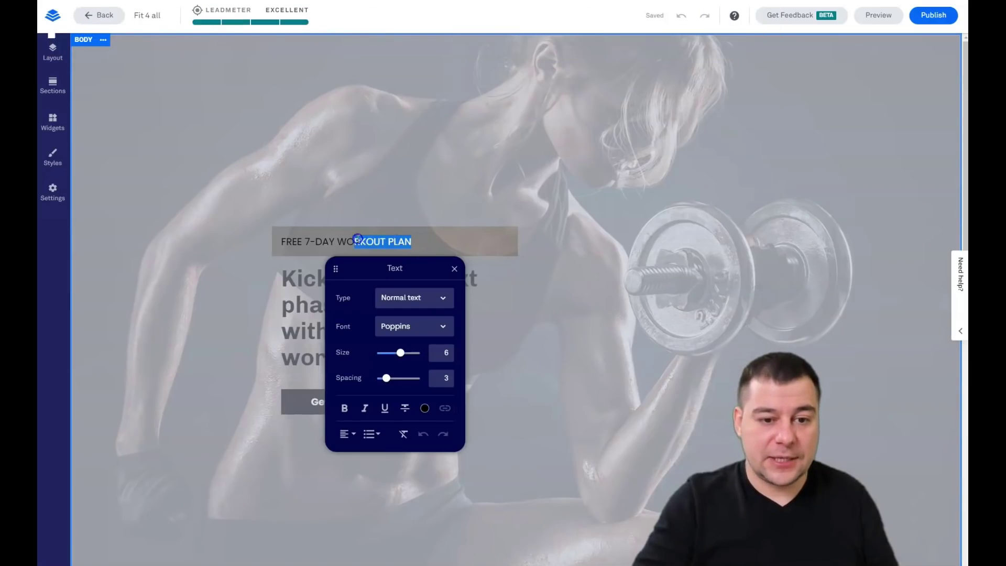
left_click(438, 328)
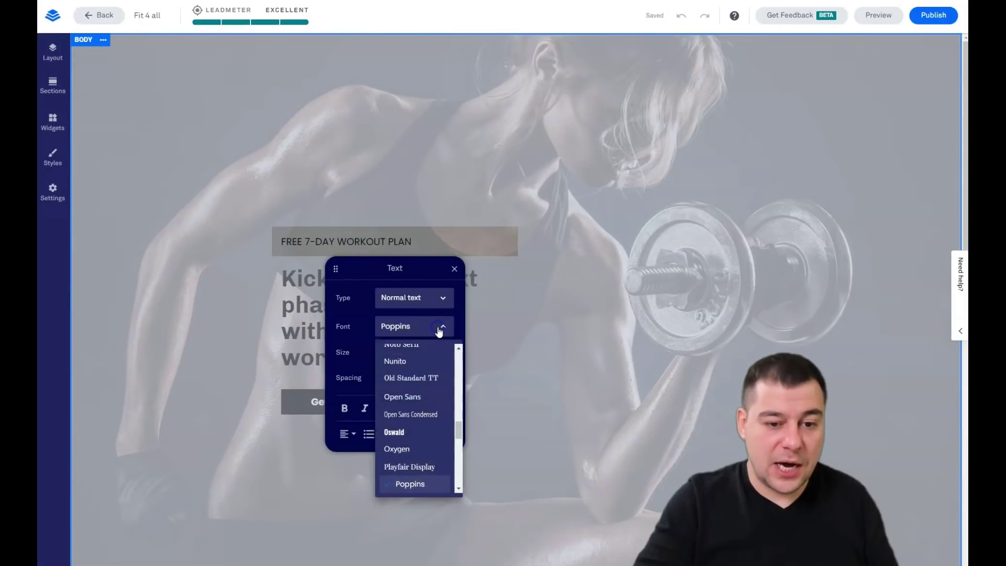
scroll(414, 362, "up", 5)
scroll(412, 367, "up", 6)
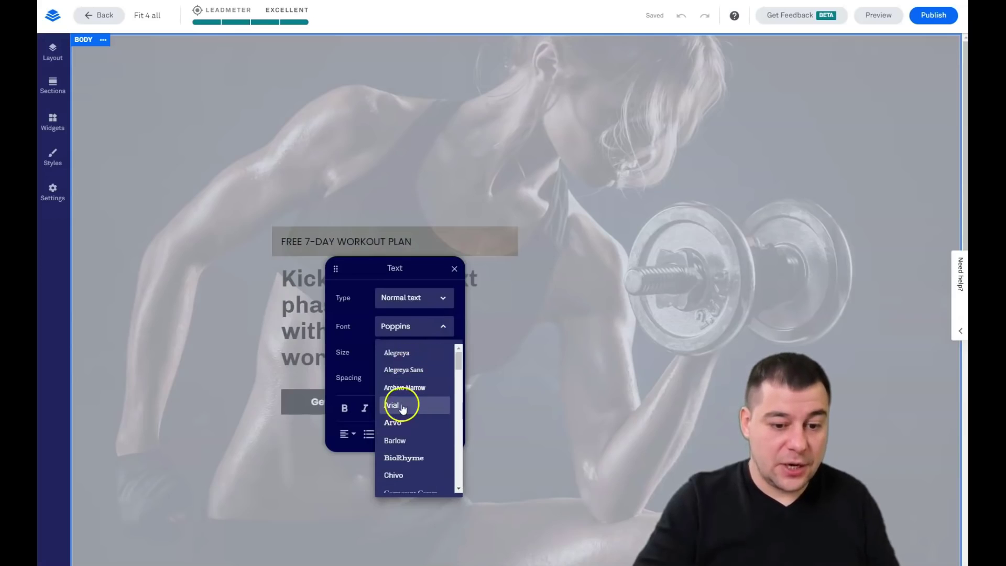
left_click(394, 475)
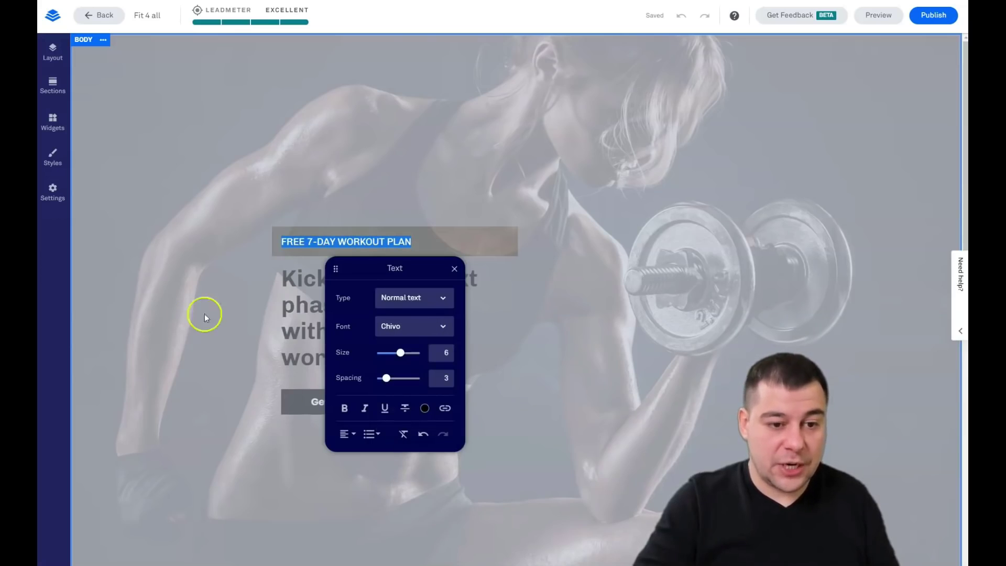
left_click(228, 306)
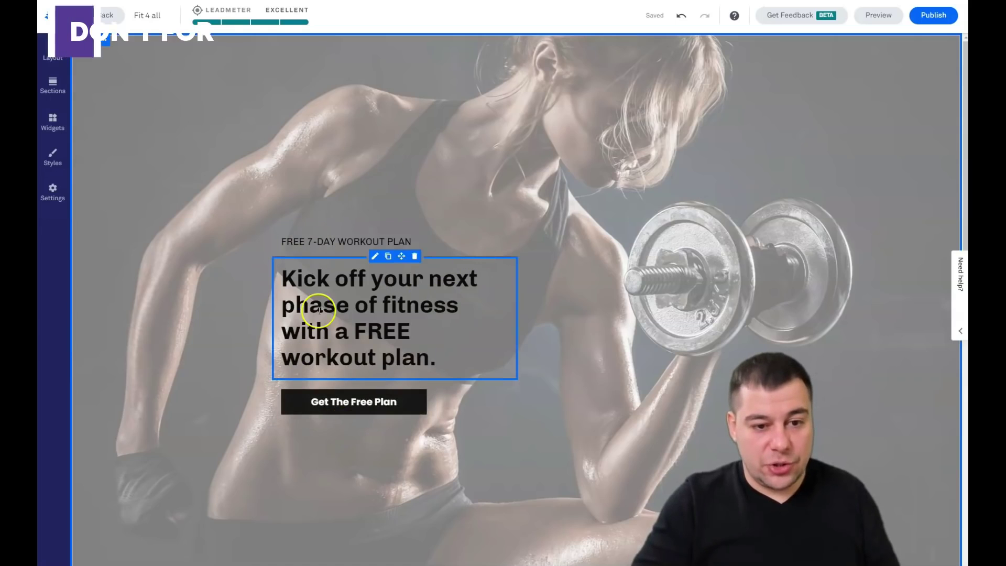
scroll(526, 320, "down", 2)
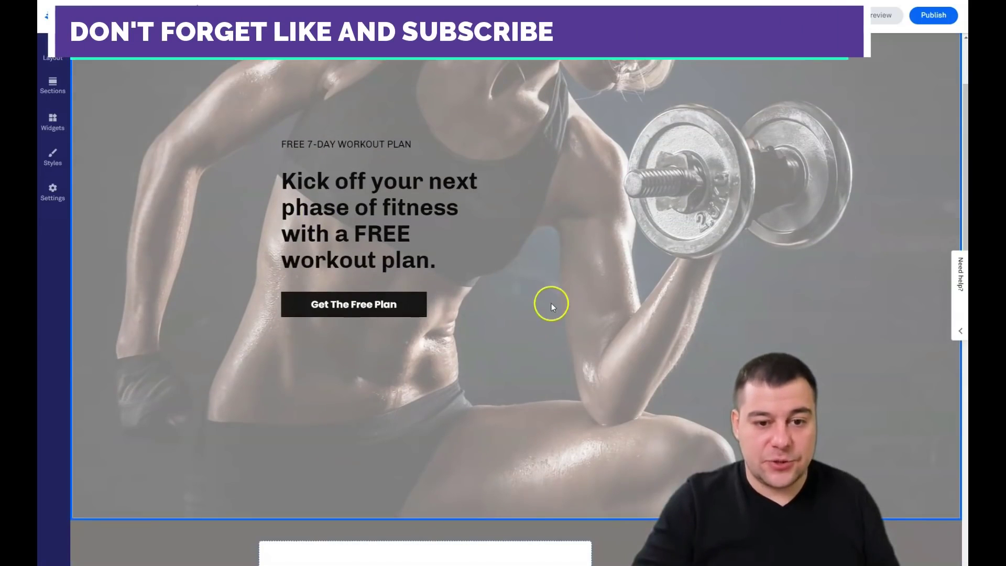
scroll(551, 302, "up", 2)
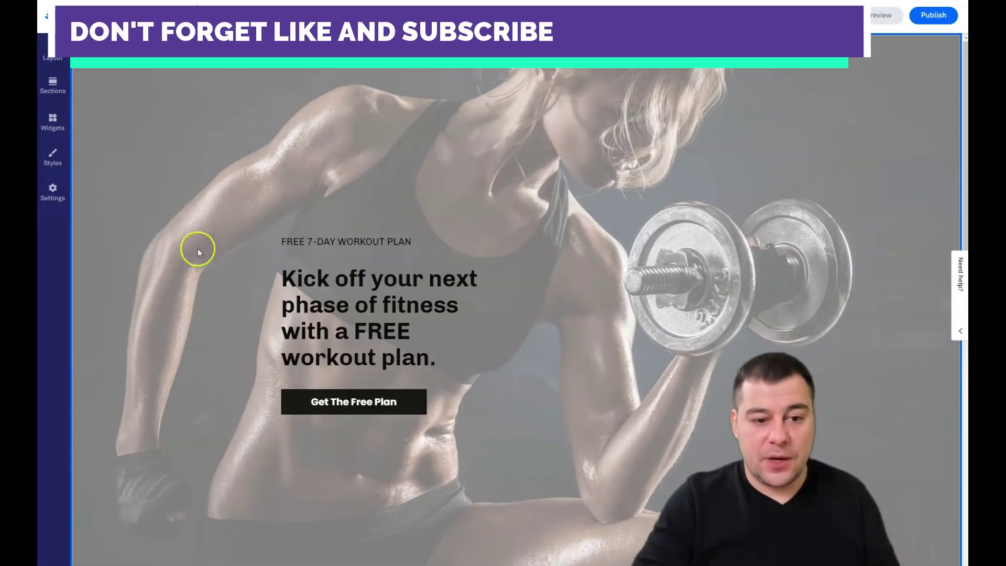
double_click(438, 331)
left_click(296, 276)
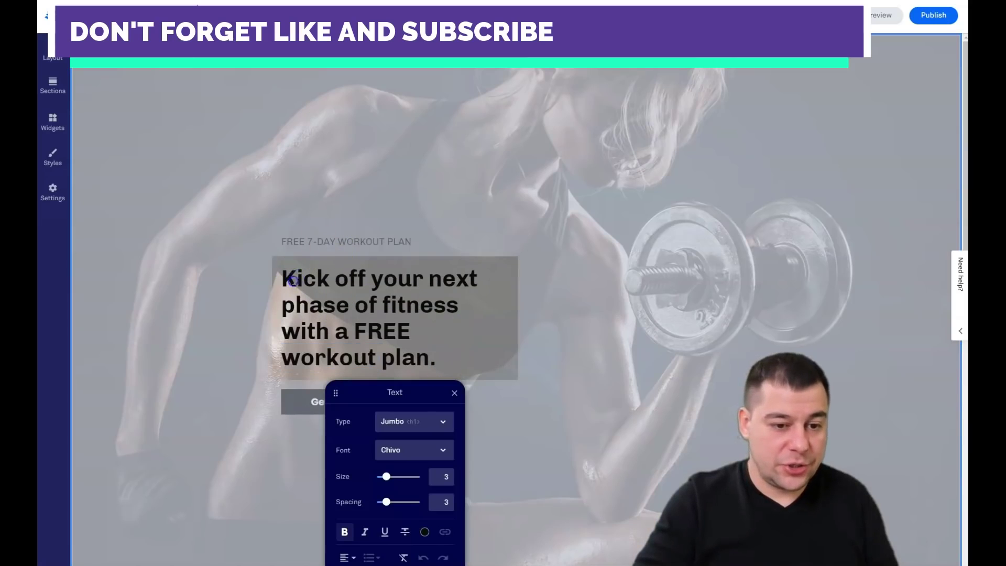
left_click(479, 206)
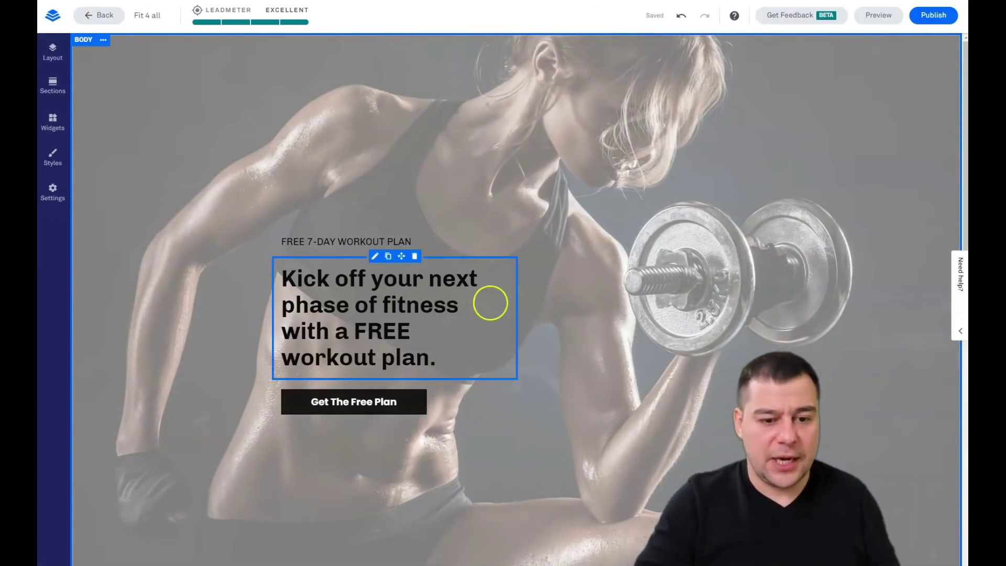
scroll(503, 293, "down", 2)
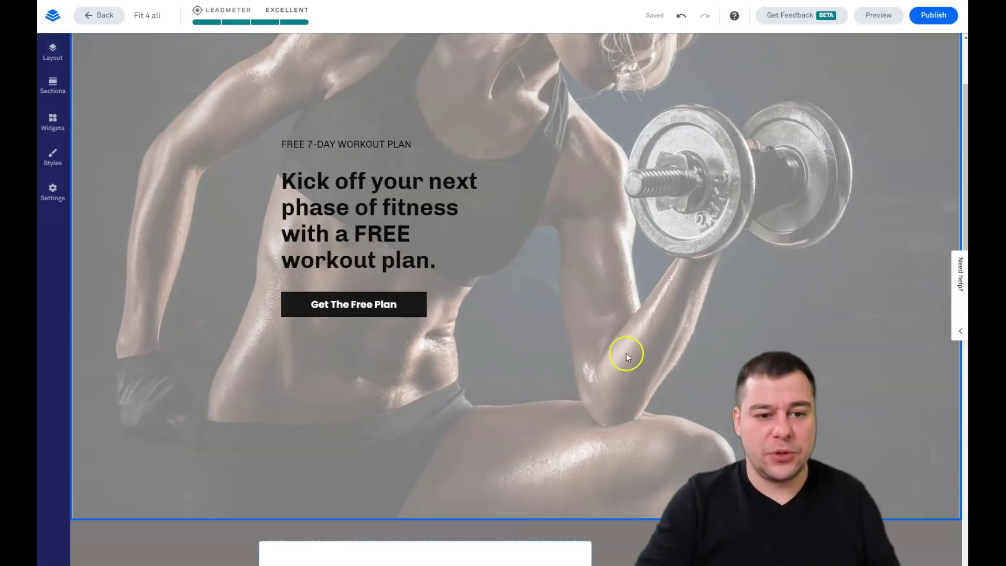
scroll(513, 303, "up", 2)
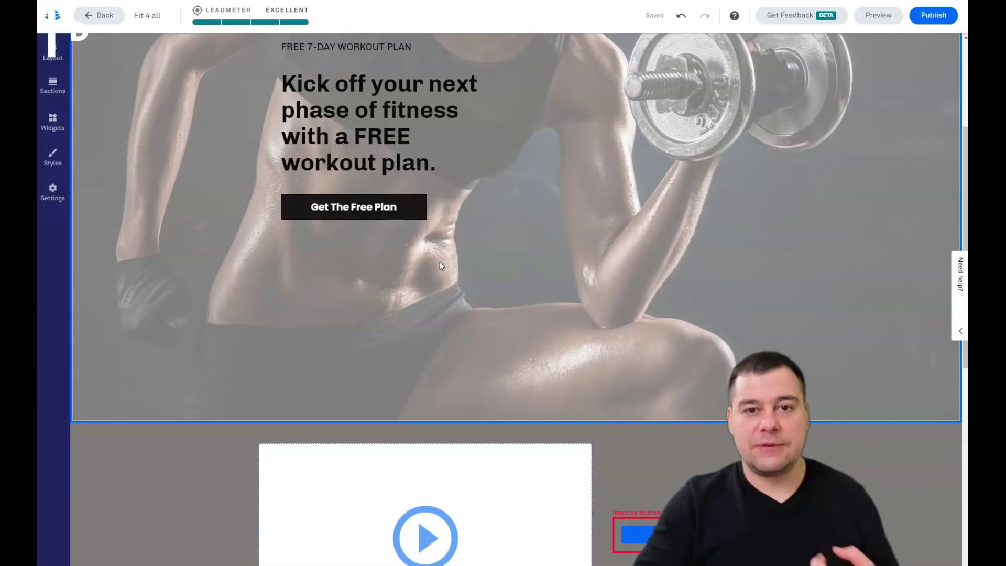
left_click(457, 256)
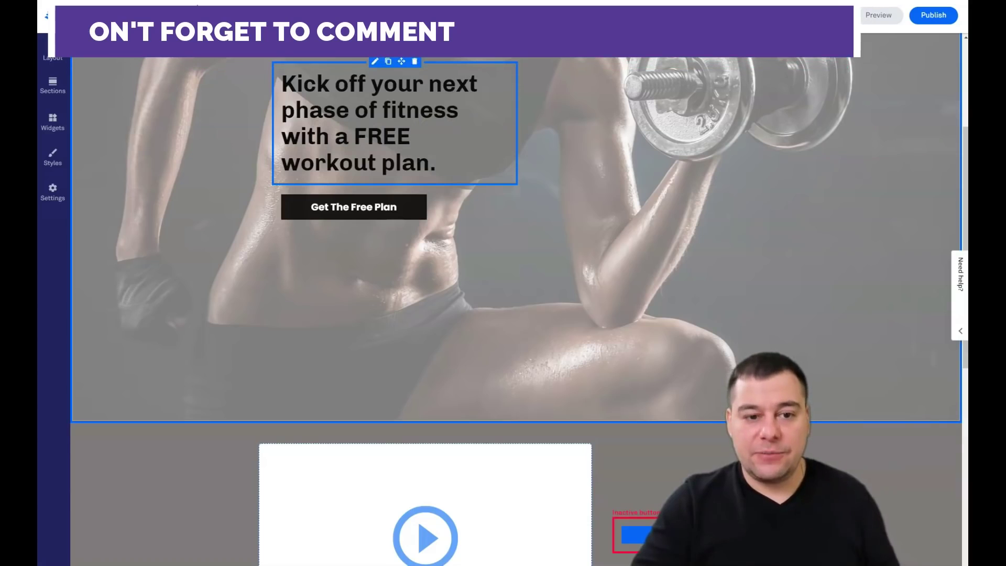
- Open the click event settings of the "Get The Free Plan" button and review its link options
left_click(422, 206)
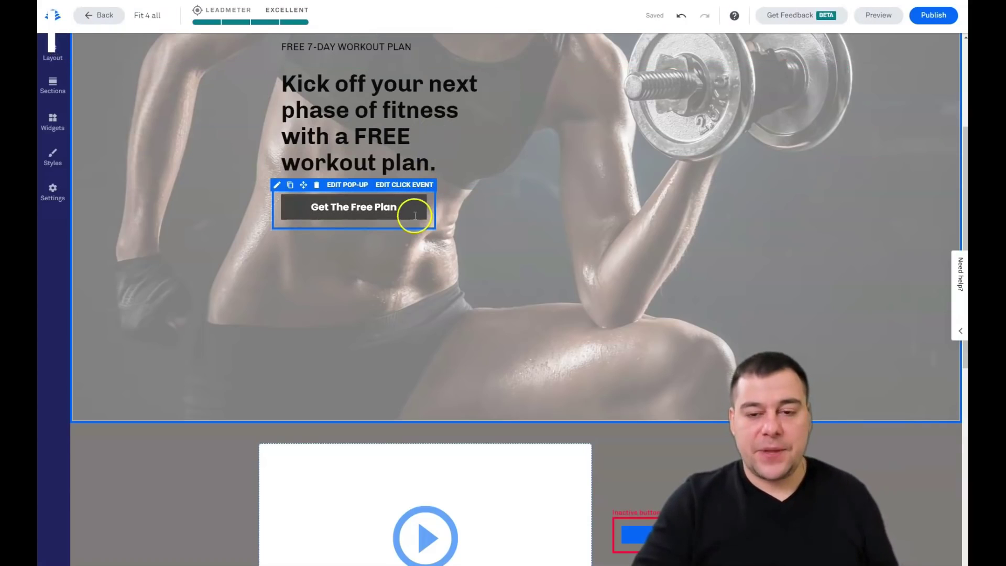
left_click(394, 186)
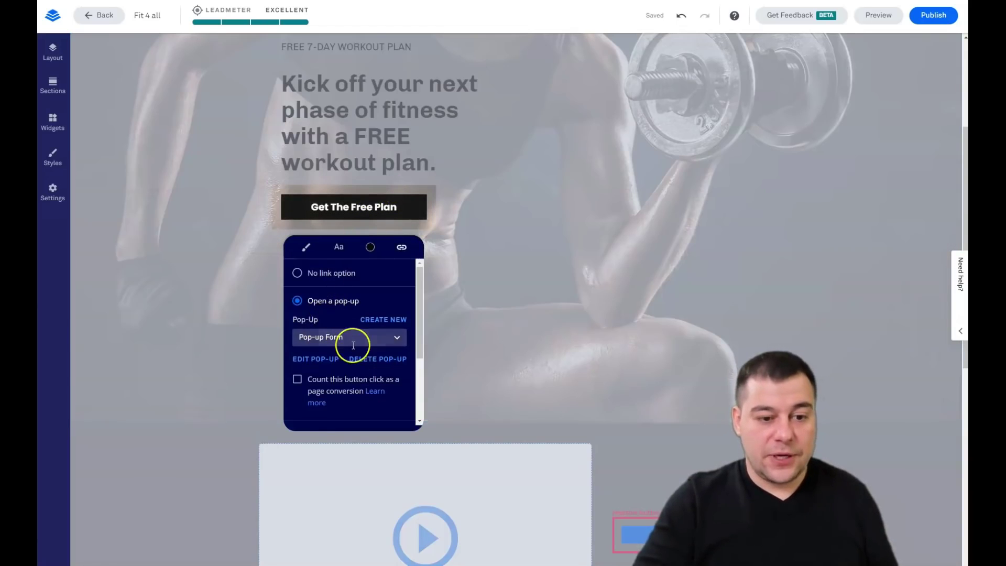
scroll(353, 345, "down", 2)
scroll(353, 346, "down", 1)
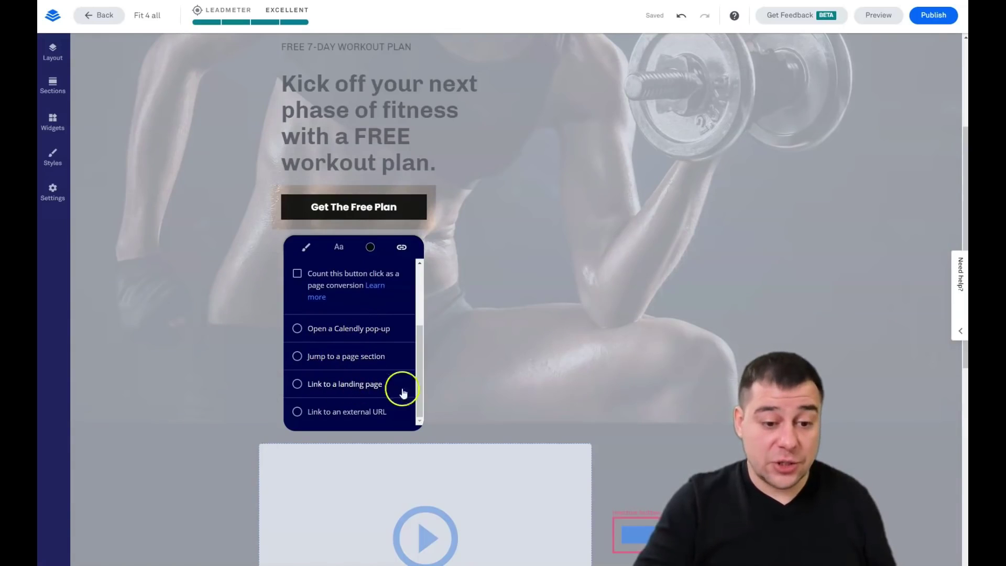
scroll(359, 360, "up", 3)
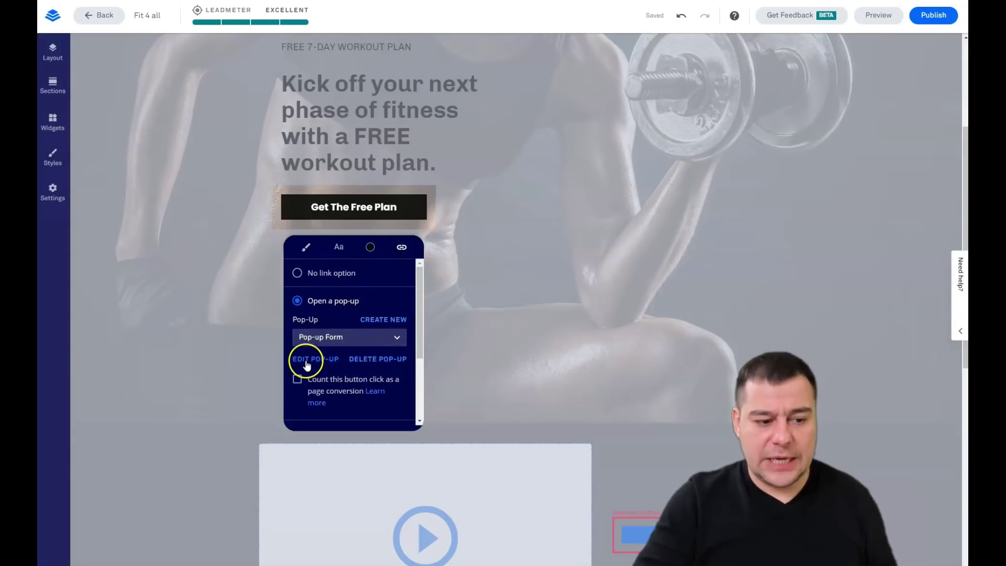
- Open the button's pop-up for editing and bring up the integration settings of its email form
left_click(309, 359)
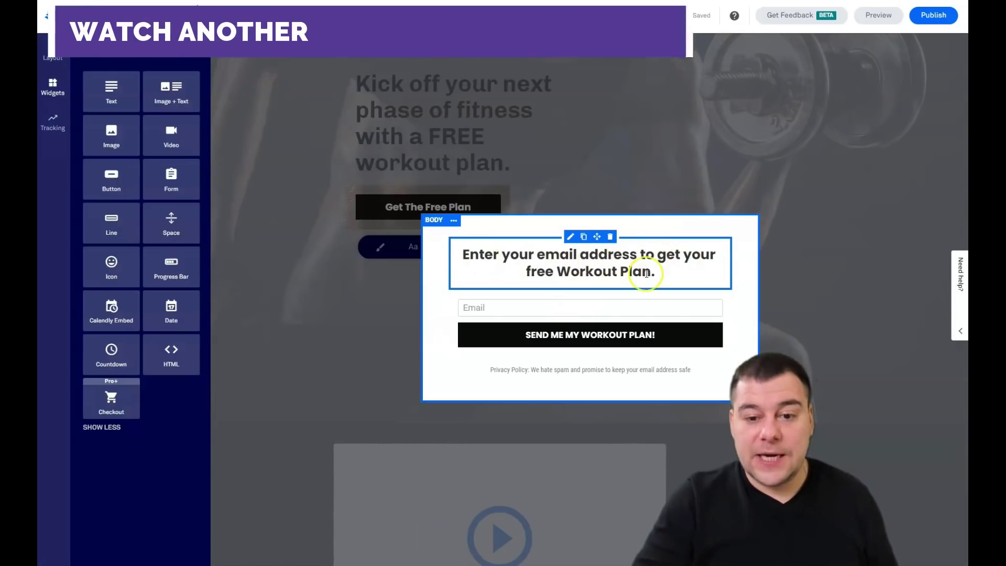
left_click(576, 258)
left_click(496, 237)
left_click(479, 308)
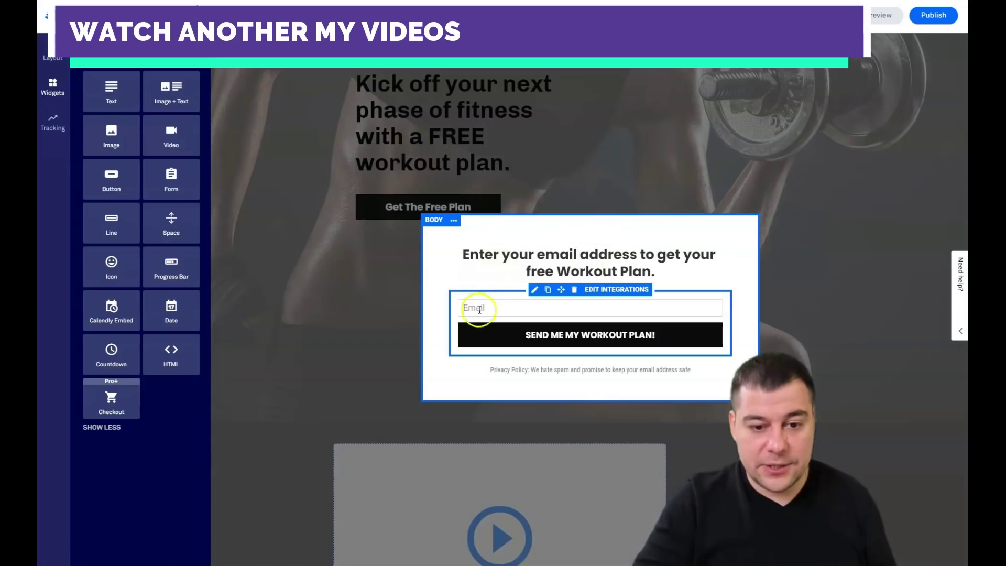
left_click(606, 295)
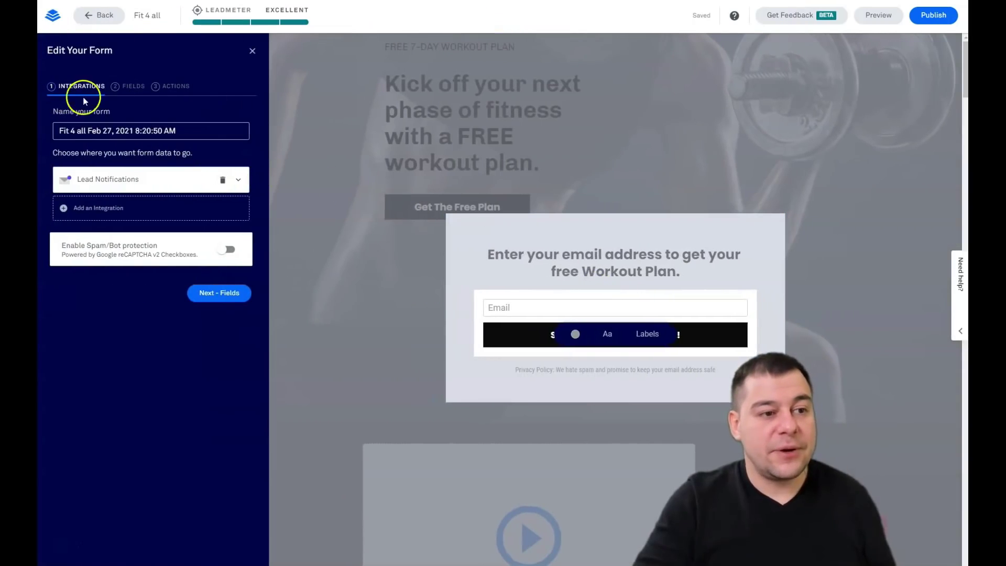
- Start adding an integration to the pop-up form and open the overview of more services
left_click(111, 186)
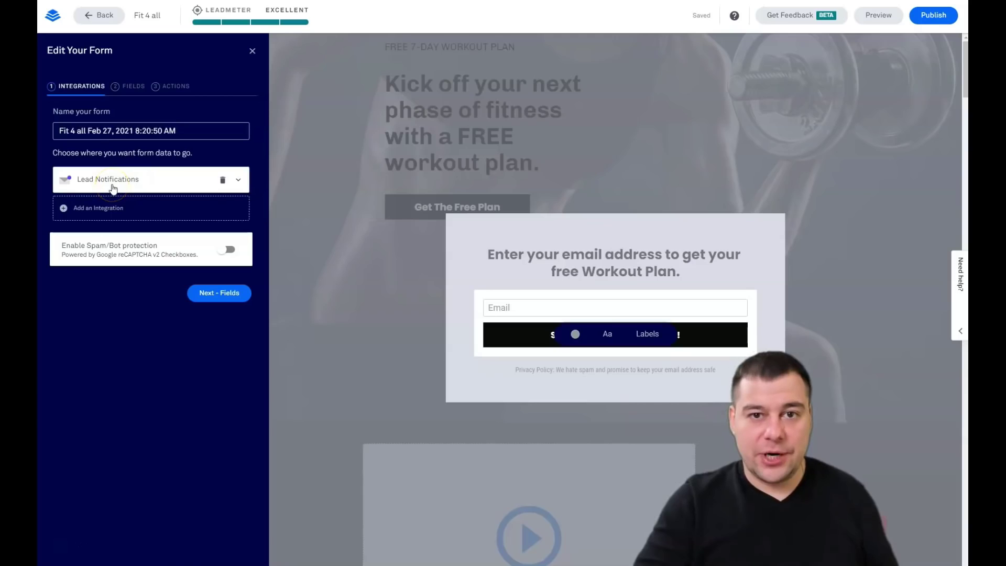
left_click(75, 219)
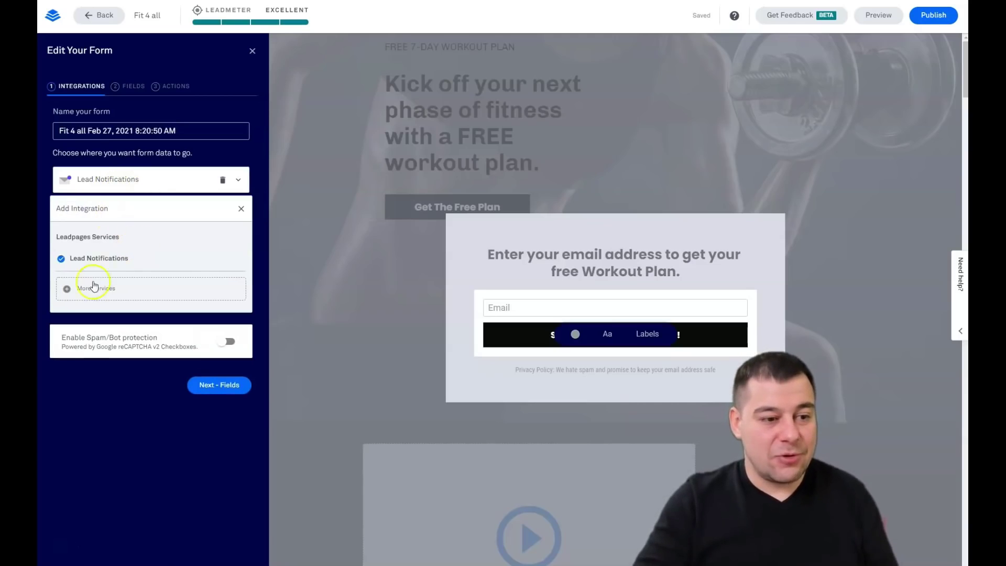
left_click(89, 289)
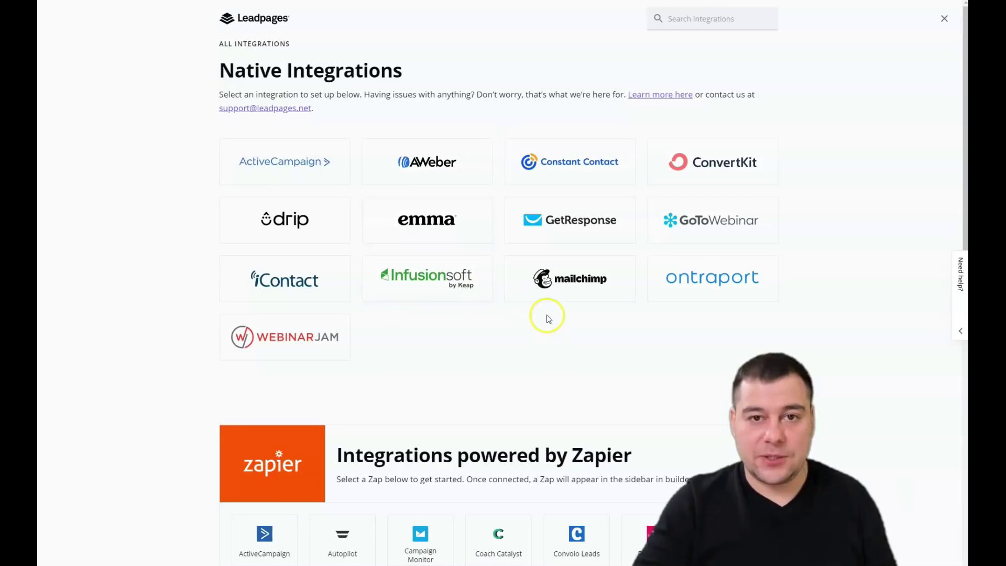
- Browse the native and Zapier-powered integrations on offer, and return to the pop-up form's settings
scroll(547, 318, "down", 4)
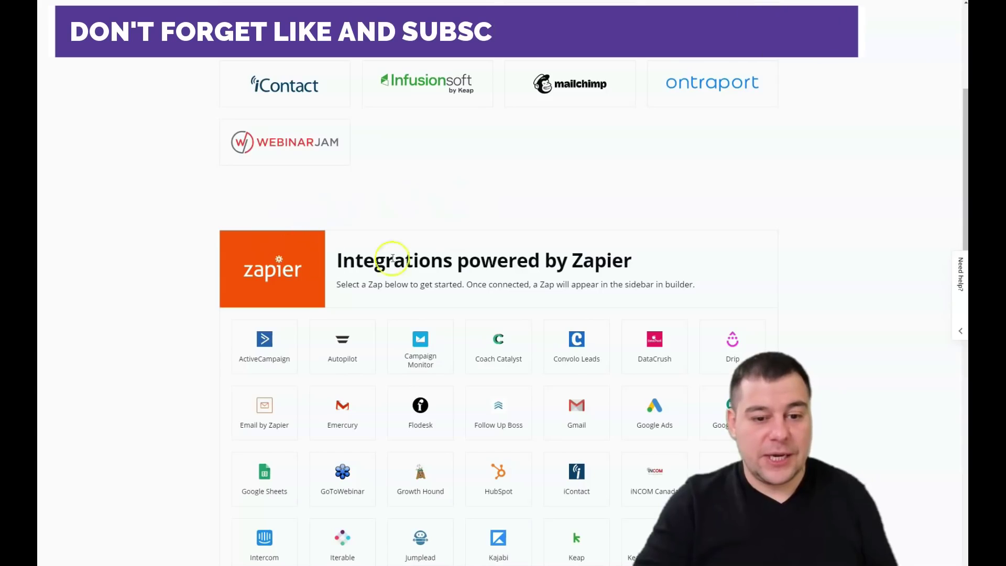
scroll(618, 177, "down", 3)
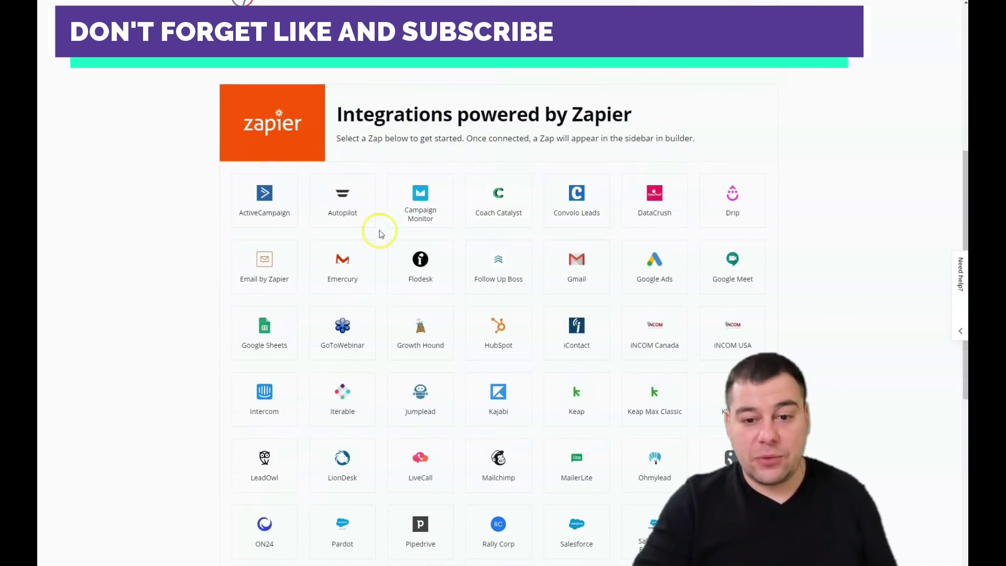
scroll(523, 285, "down", 3)
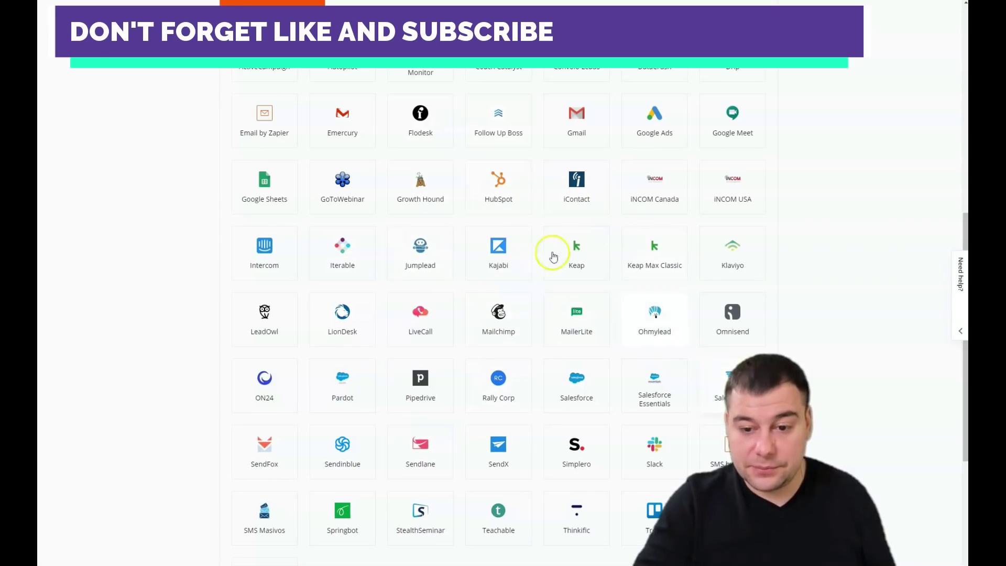
scroll(393, 220, "down", 4)
scroll(471, 246, "up", 4)
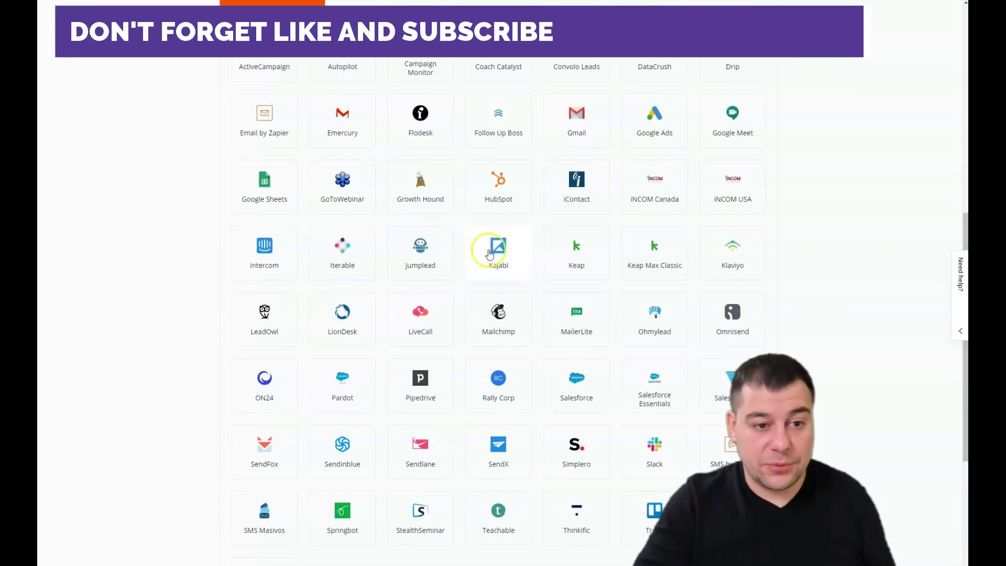
scroll(524, 254, "up", 6)
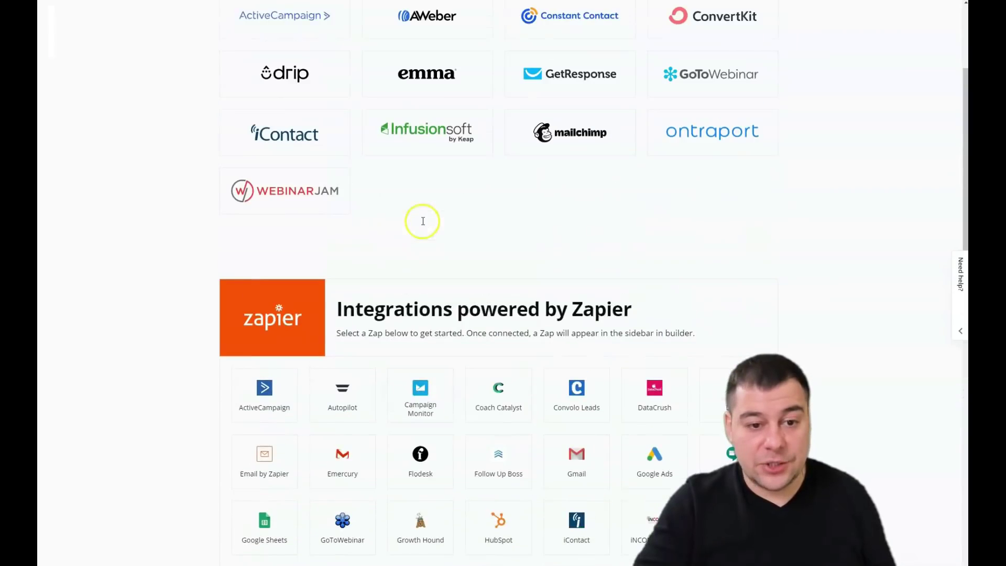
scroll(599, 220, "up", 3)
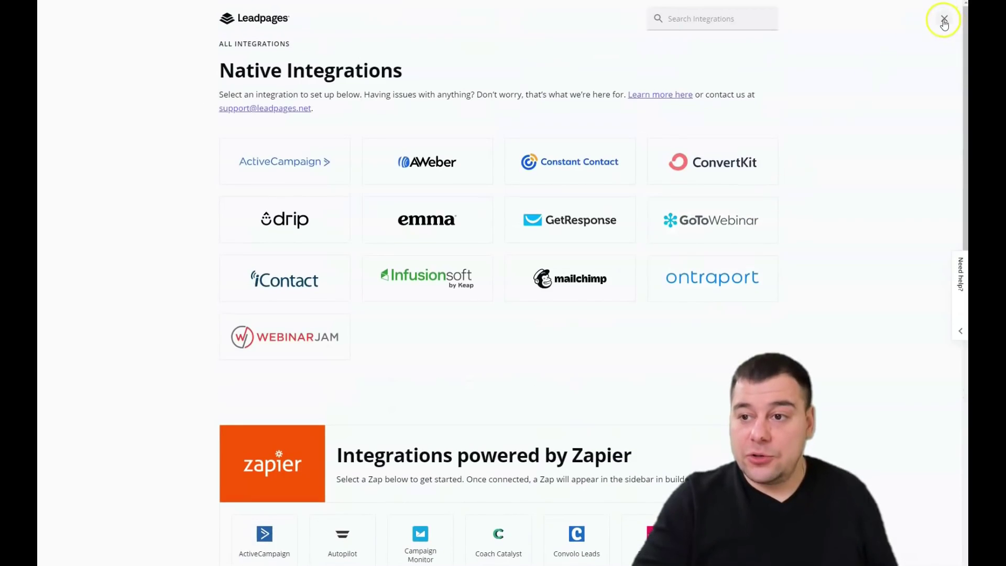
left_click(943, 21)
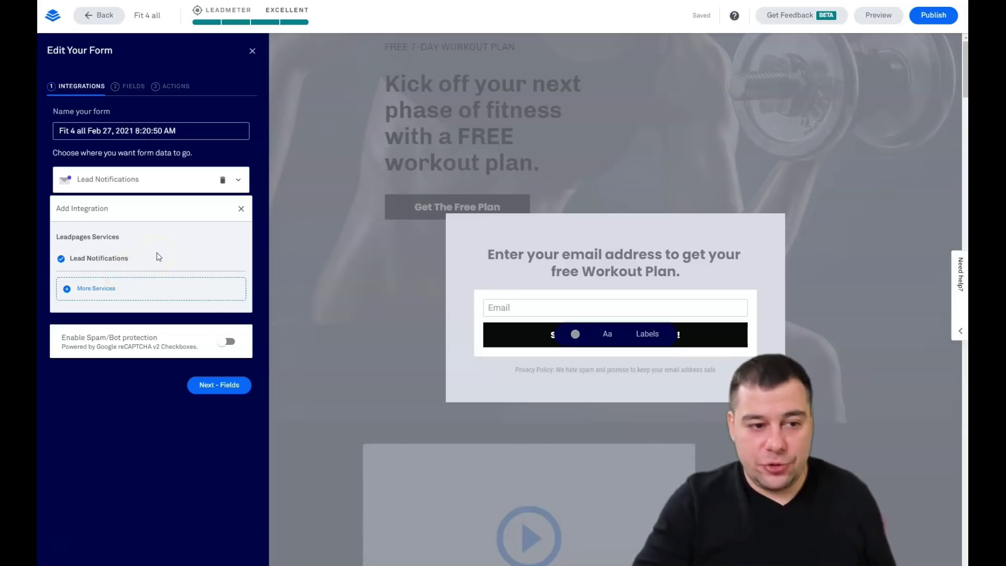
- Add a First Name field to the pop-up form and place it above the Email field
left_click(128, 86)
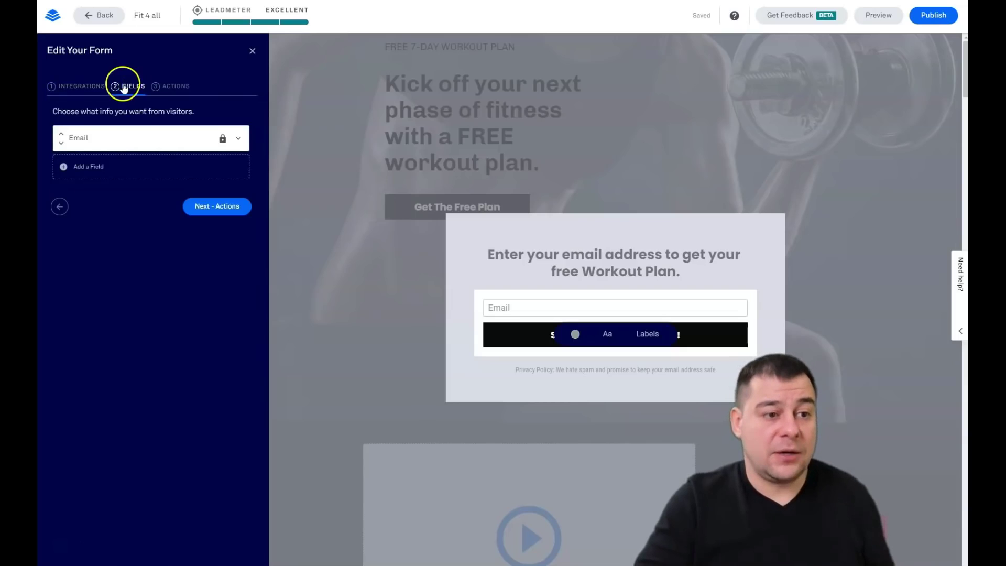
left_click(75, 168)
left_click(177, 224)
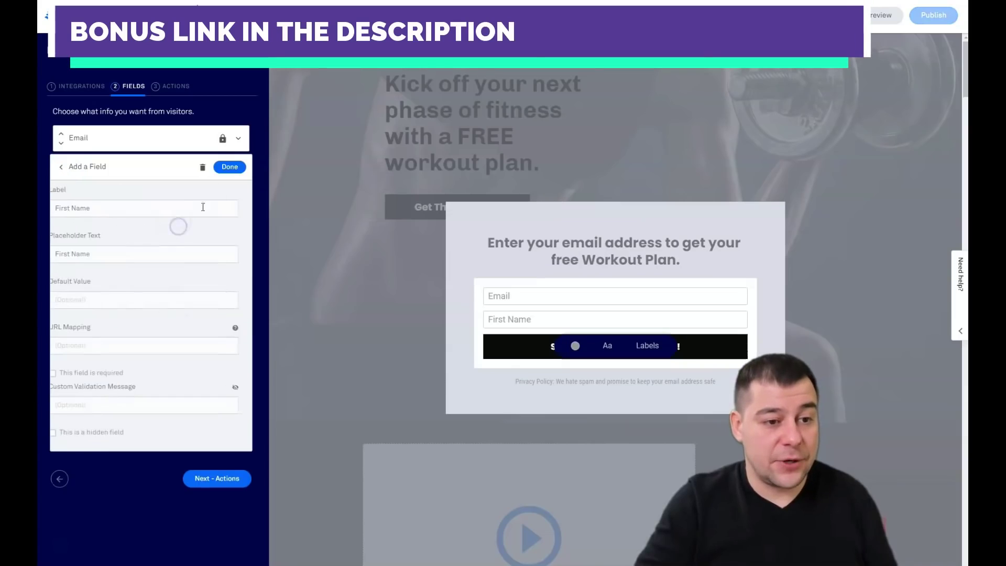
left_click(229, 167)
left_click_drag(62, 164, 61, 135)
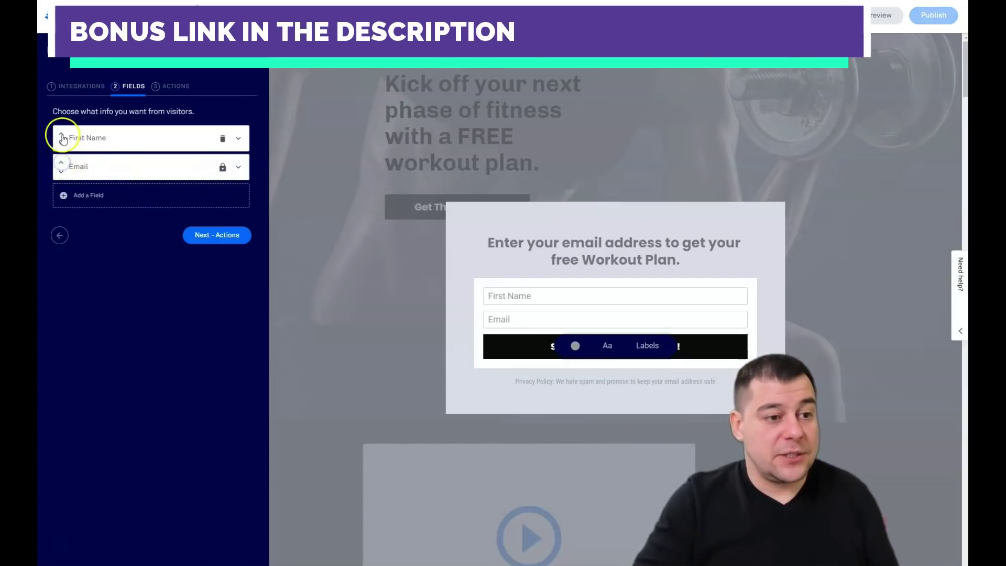
- Review the other available form fields and the form's post-submission actions, and close the form settings and pop-up
left_click(111, 198)
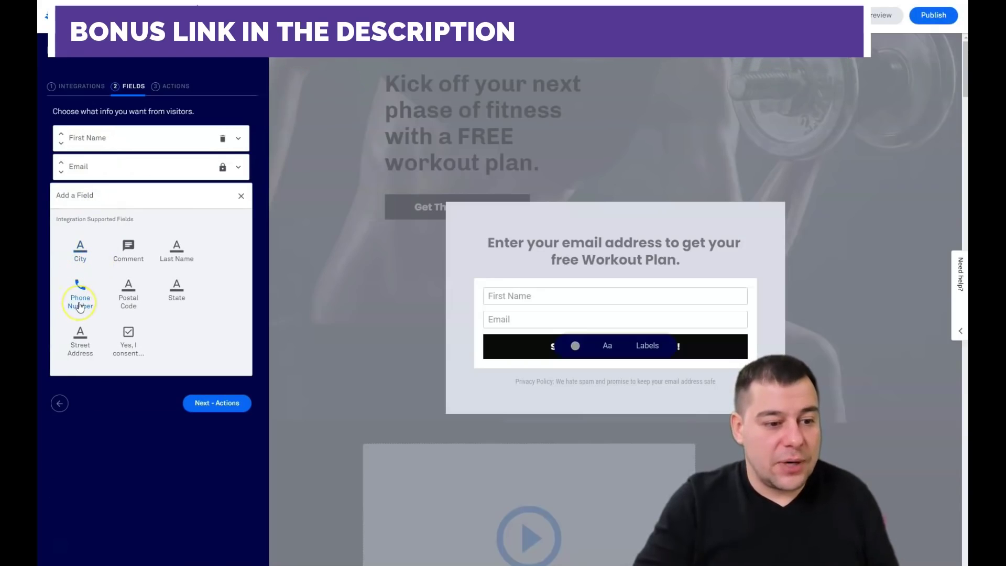
left_click(171, 88)
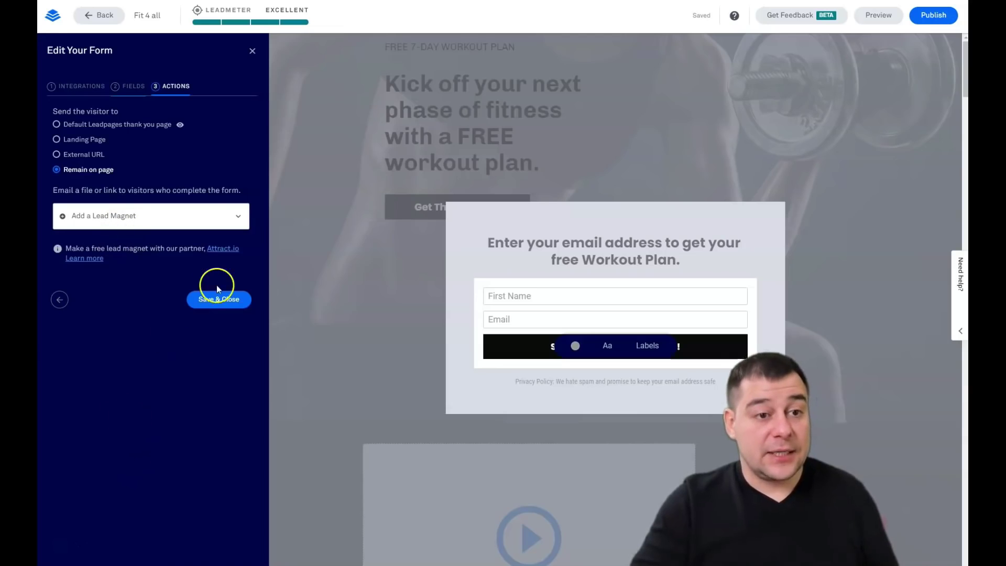
left_click(252, 52)
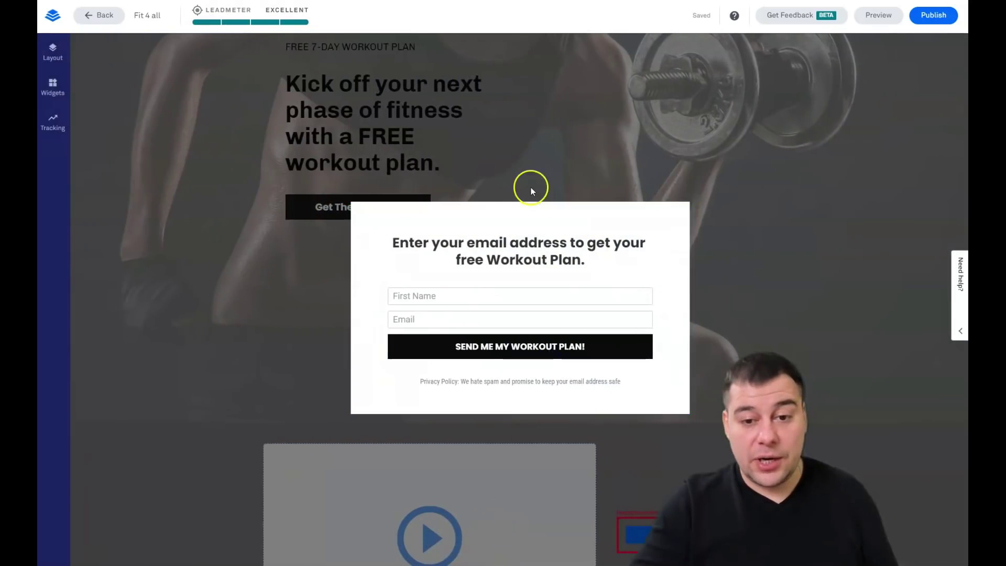
left_click(272, 301)
- Widen the headline column of the hero section by moving its divider onto the dumbbell
scroll(486, 284, "up", 4)
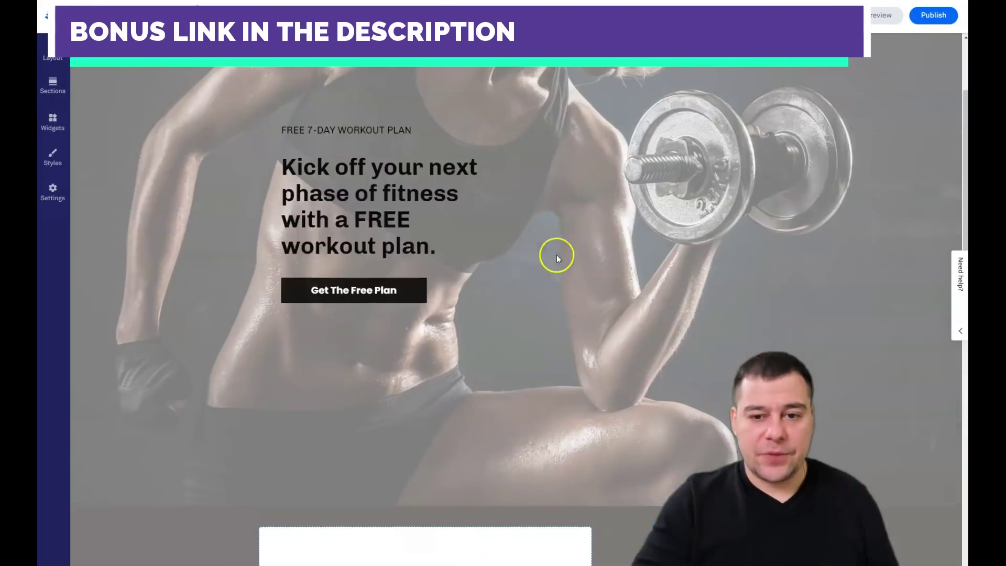
left_click(394, 280)
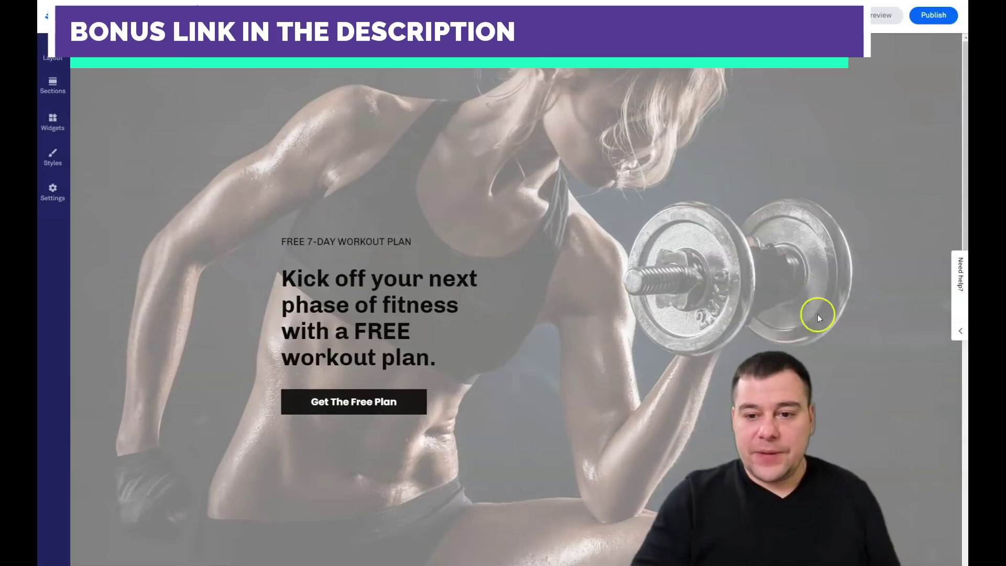
scroll(539, 263, "down", 3)
scroll(542, 259, "up", 3)
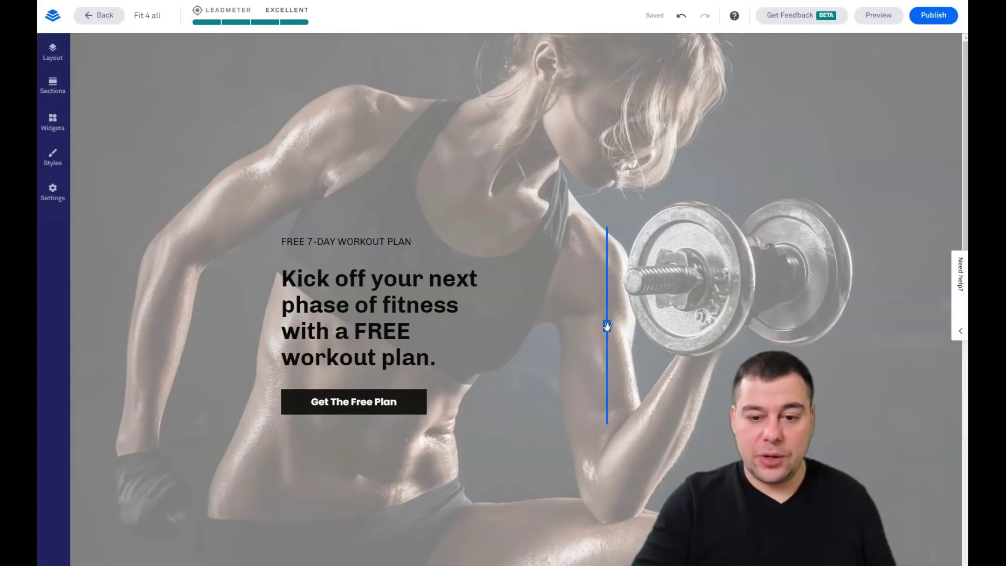
left_click_drag(598, 327, 700, 312)
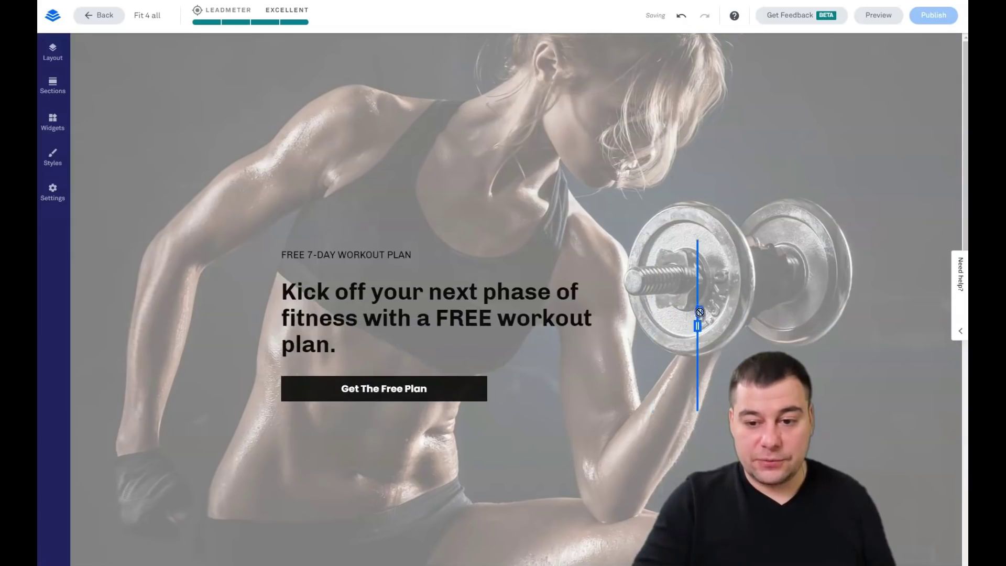
left_click(756, 249)
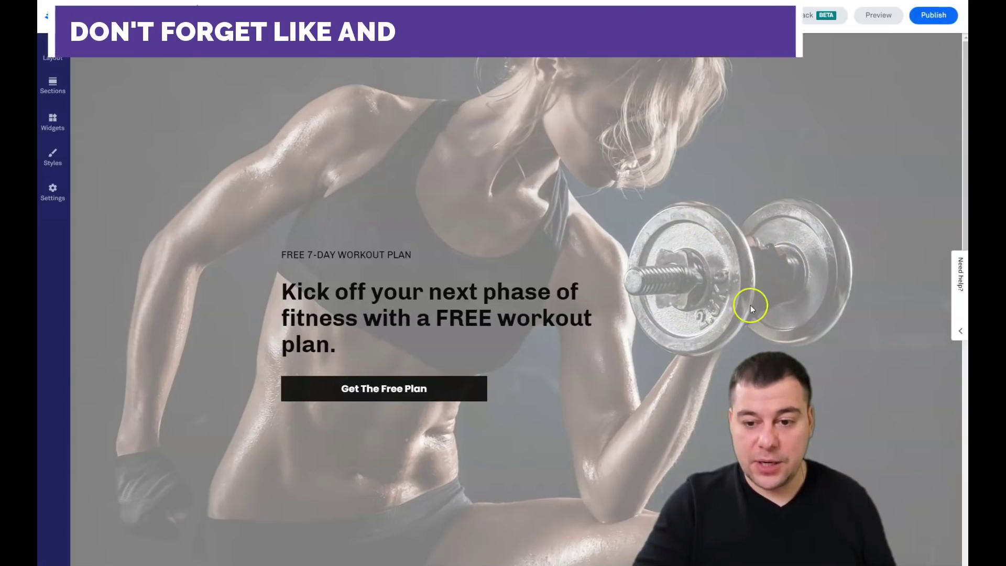
- Delete the empty Column 3 from Section#1 of the Body section in the page layout
left_click(53, 56)
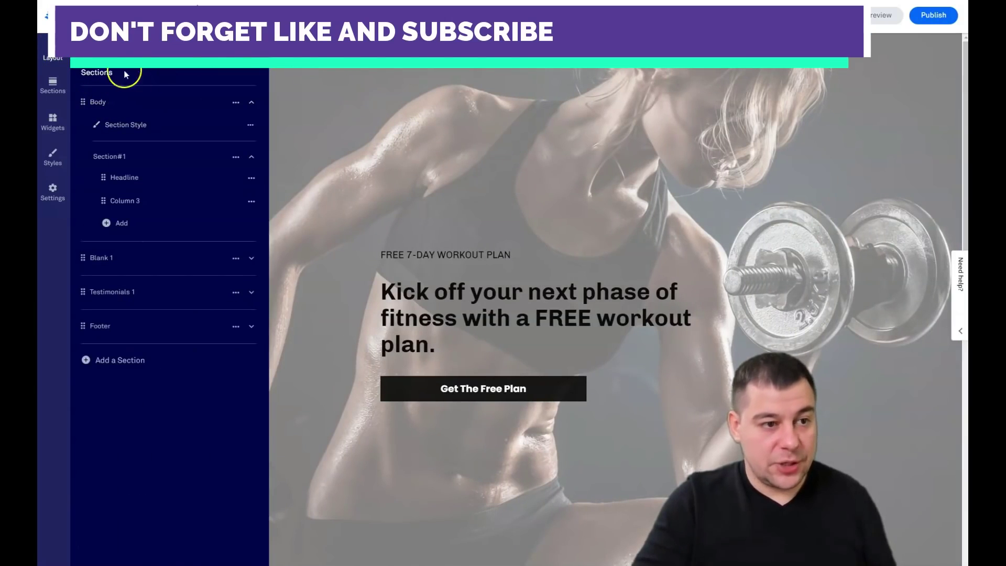
left_click(251, 103)
left_click(252, 104)
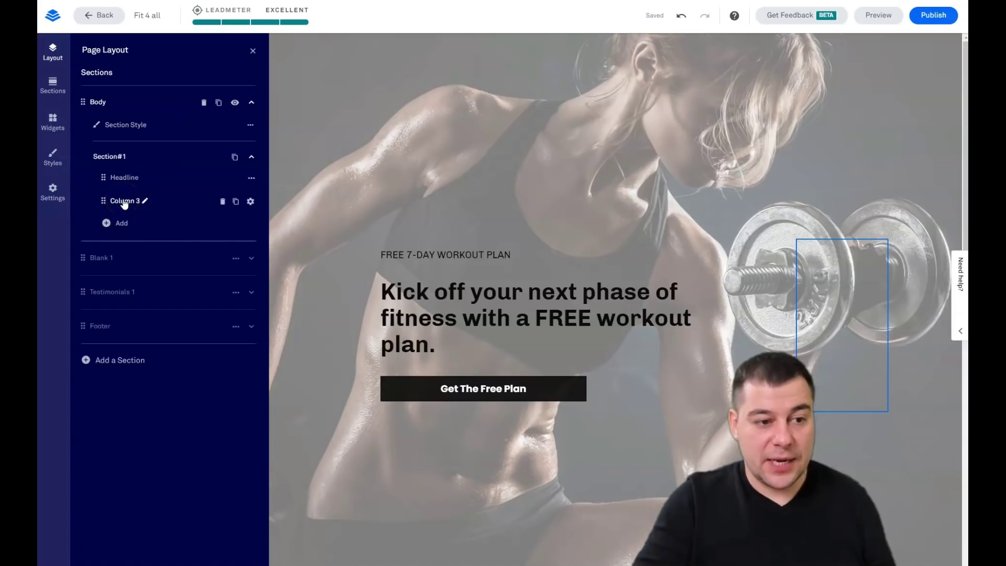
left_click(221, 204)
left_click(191, 201)
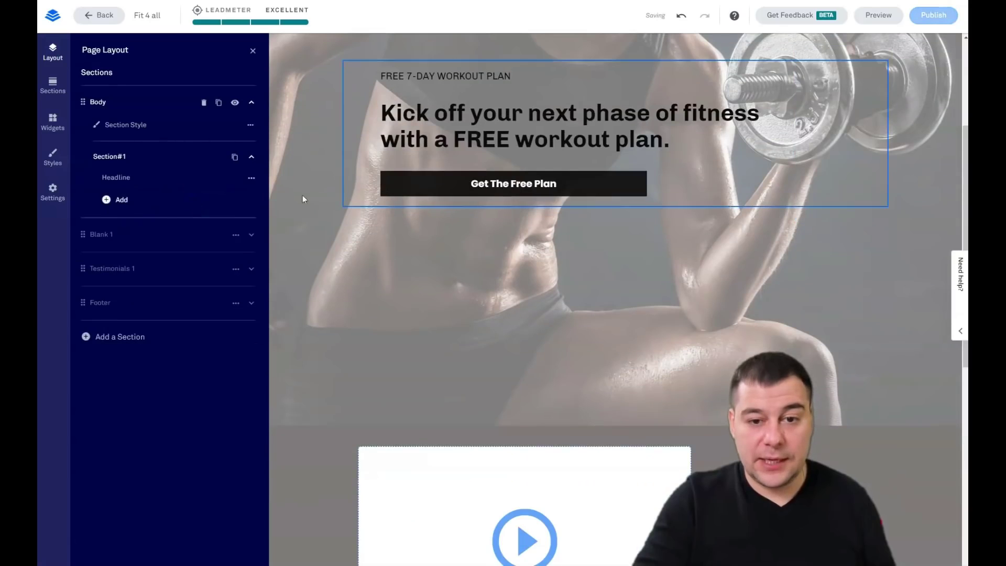
- Centre-align the "FREE 7-DAY WORKOUT PLAN" line above the headline
left_click(497, 141)
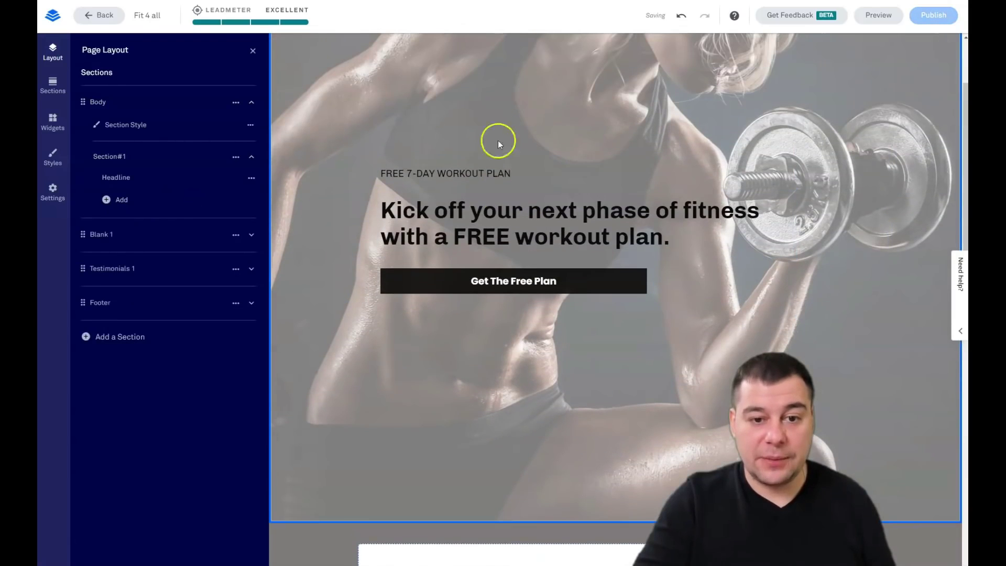
left_click(565, 159)
left_click(534, 339)
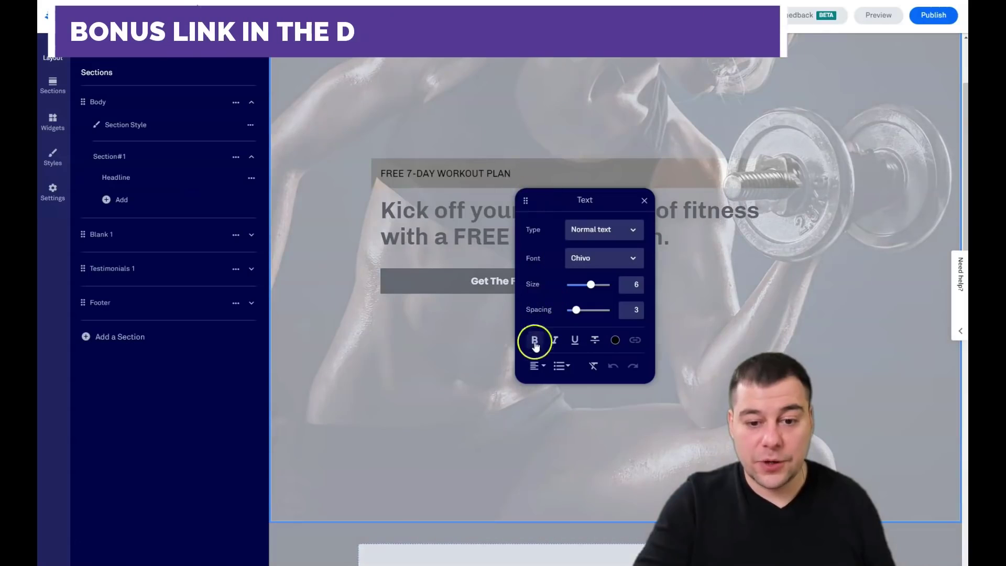
left_click(539, 370)
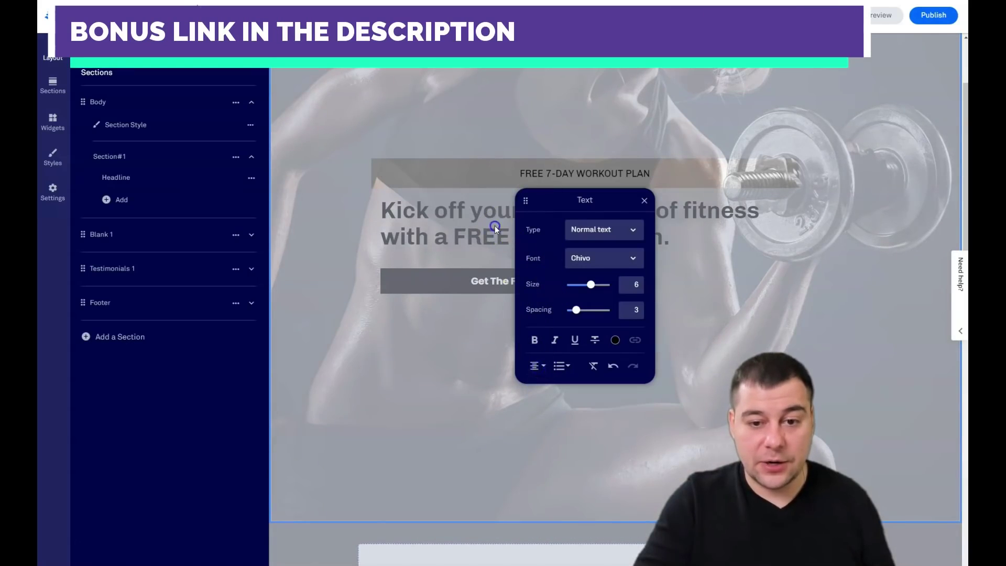
- Centre-align the "Kick off your next phase of fitness with a FREE workout plan." headline
left_click(542, 211)
left_click(542, 211)
double_click(549, 232)
left_click(552, 205)
left_click(537, 437)
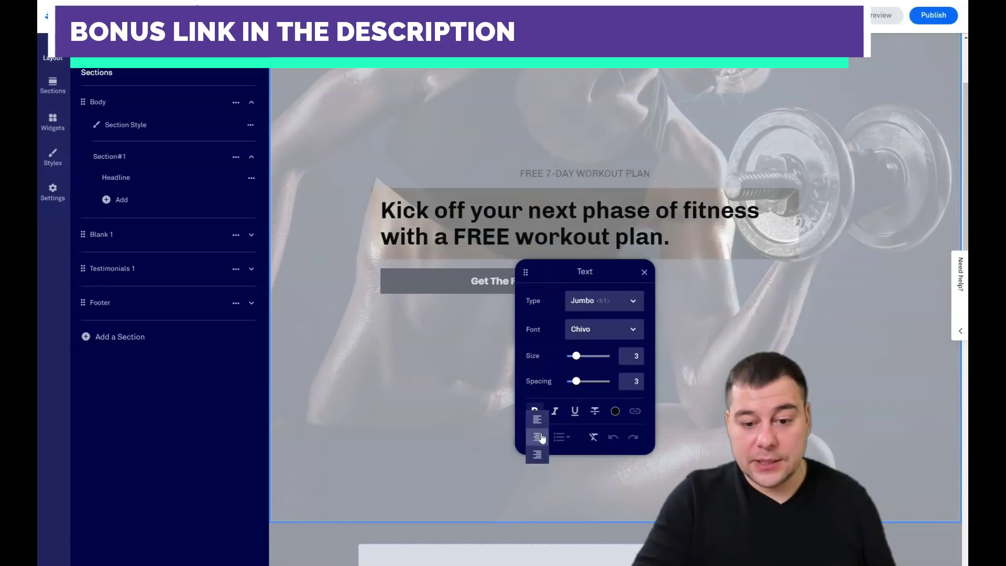
left_click(539, 437)
left_click(485, 333)
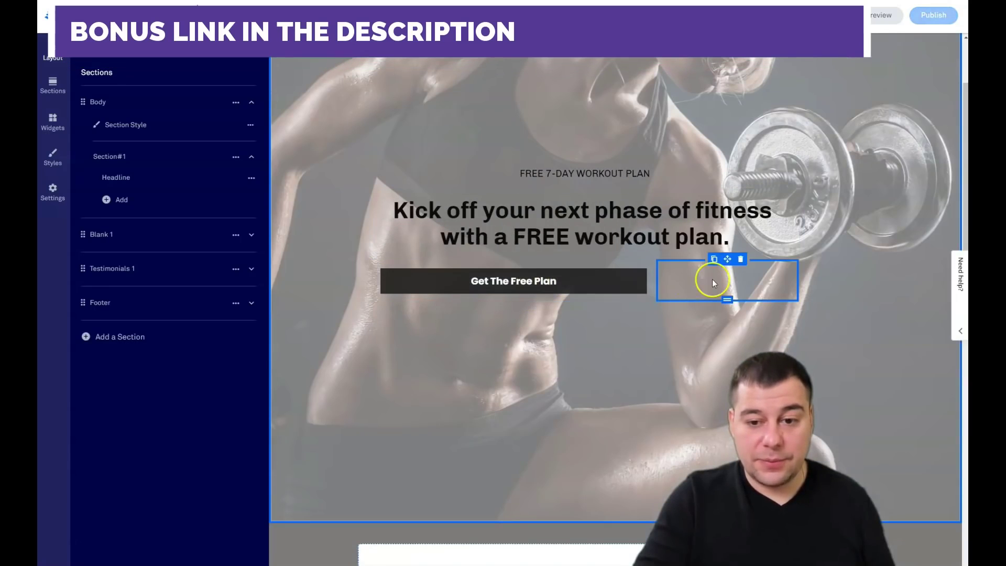
- Delete the empty column beside the "Get The Free Plan" button and turn off the button's Full Width option
left_click(739, 260)
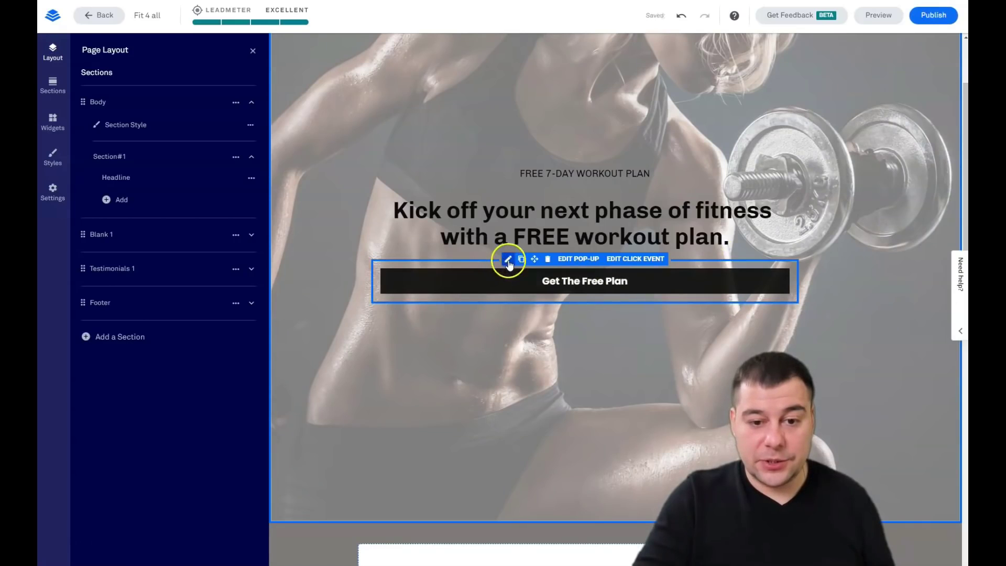
left_click(507, 259)
left_click(537, 321)
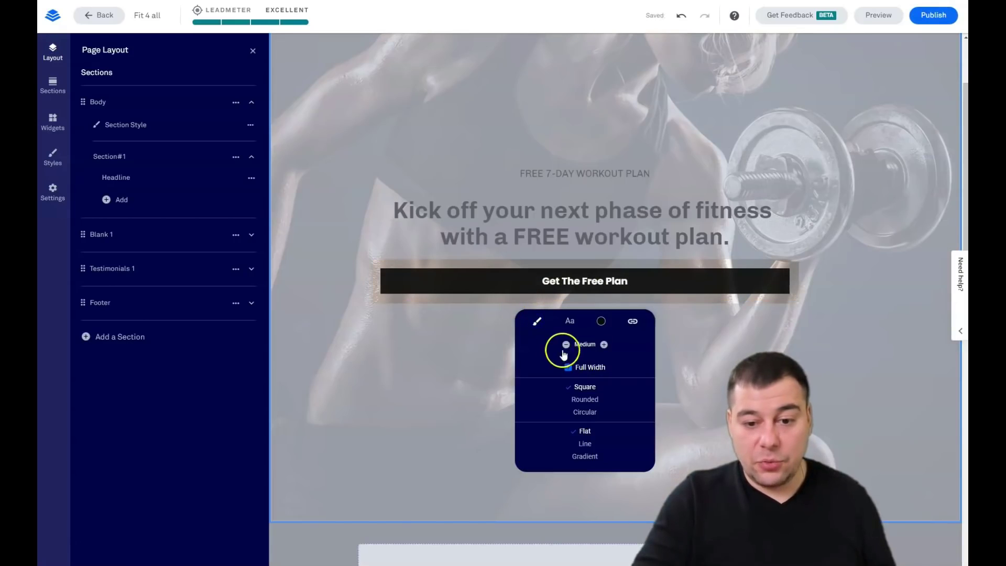
left_click(568, 367)
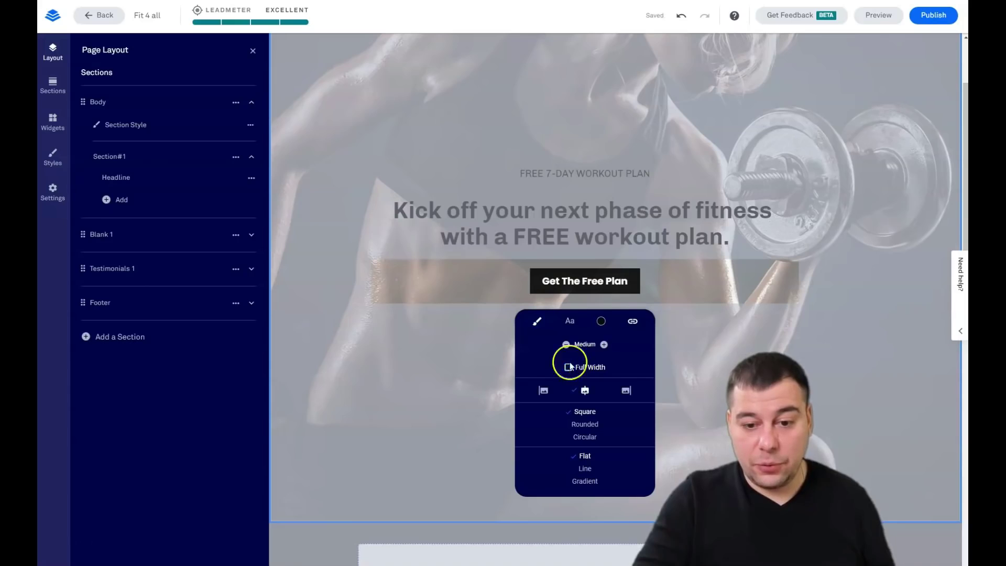
- Set the "Get The Free Plan" button to Large, centred, with a Square shape and Line style
left_click(603, 345)
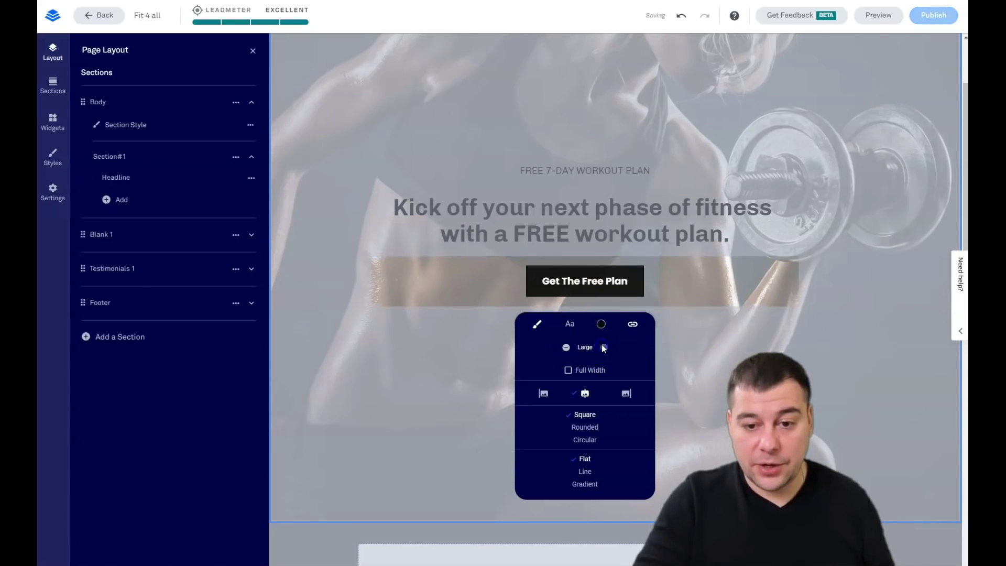
left_click(583, 393)
left_click(585, 472)
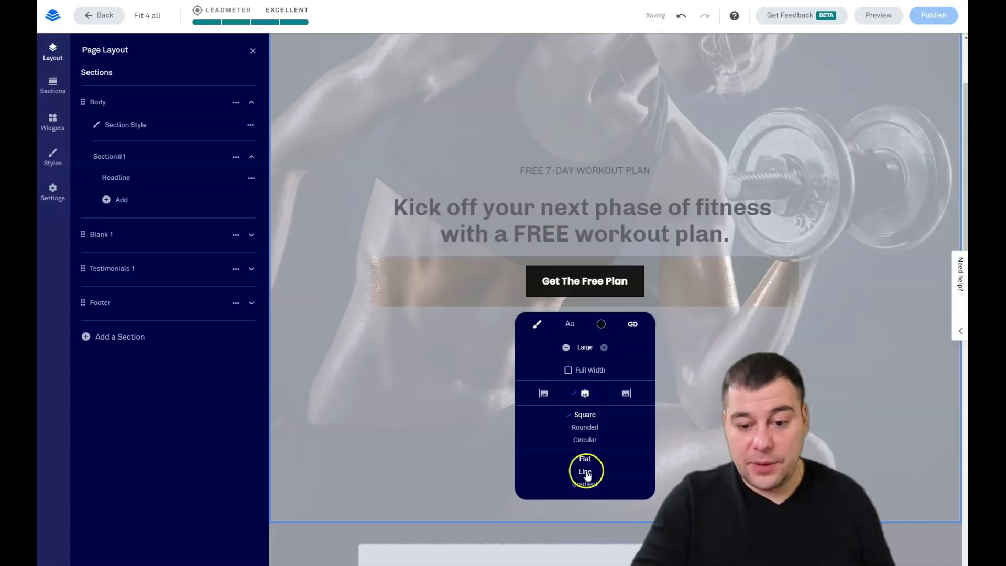
left_click(583, 414)
left_click(709, 357)
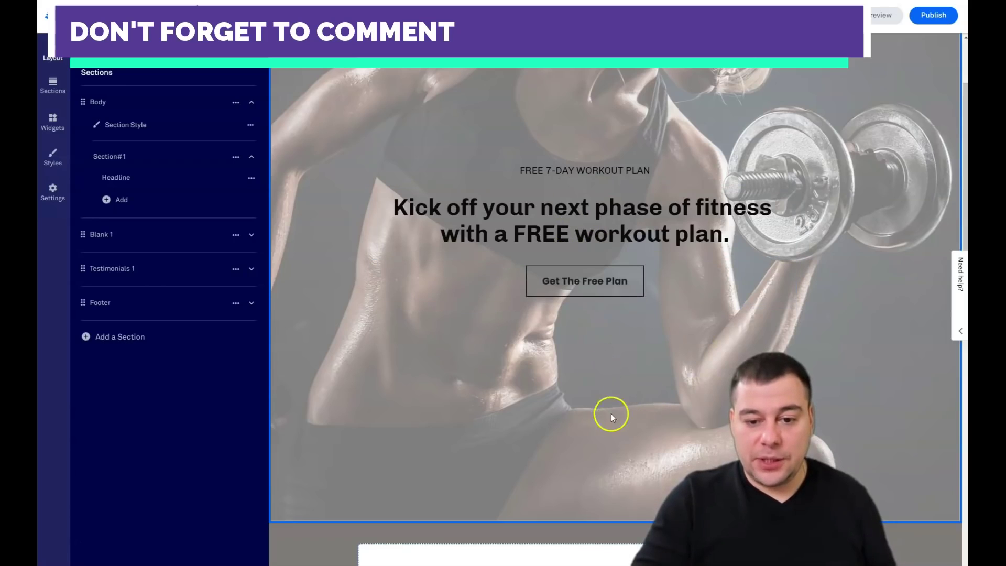
- Insert a Space widget between the headline and the "Get The Free Plan" button and reduce its height
left_click(49, 129)
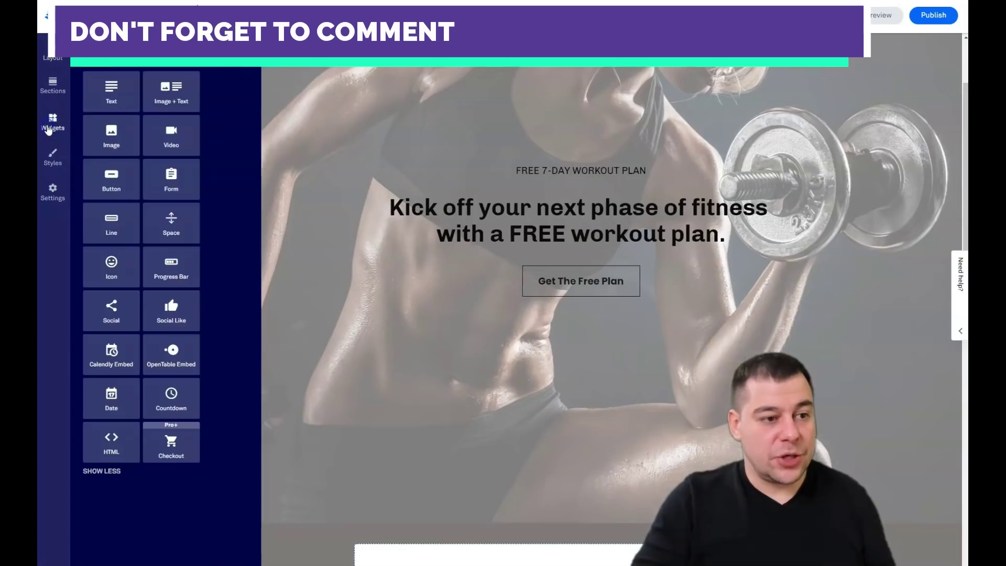
left_click_drag(165, 223, 557, 308)
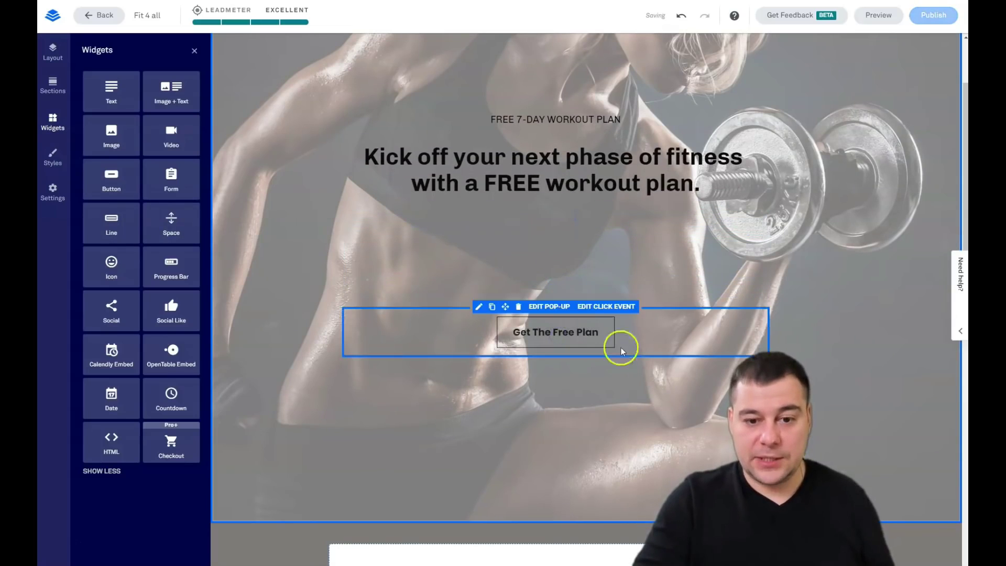
left_click_drag(554, 305, 557, 244)
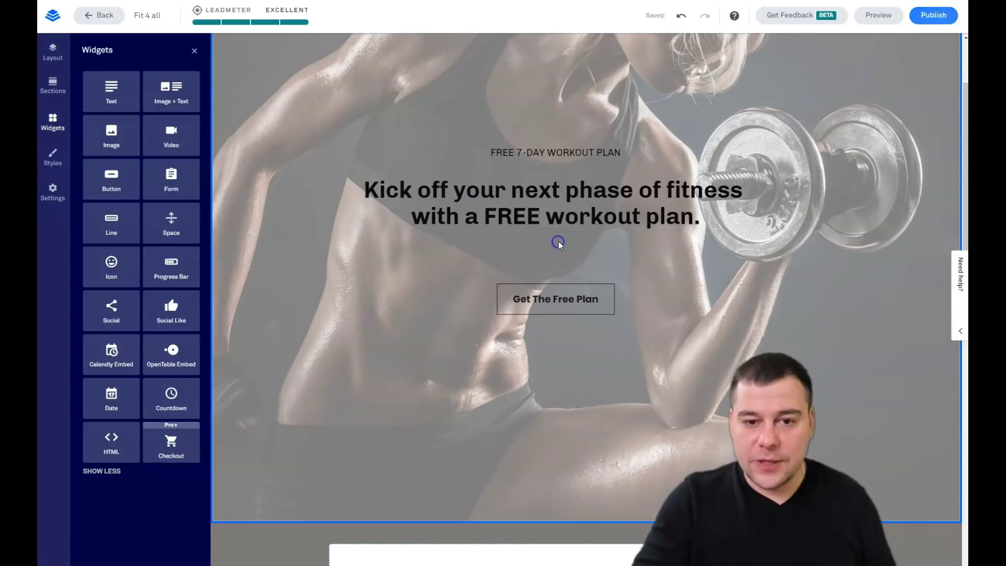
- Review the page settings for SEO title and description, social preview, and analytics tracking codes without changing them
left_click(194, 50)
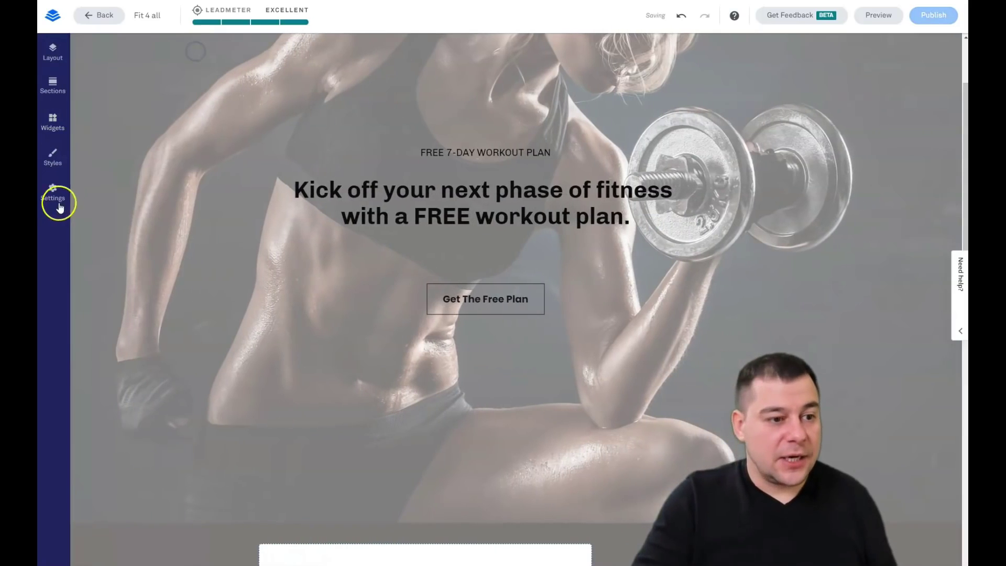
left_click(52, 195)
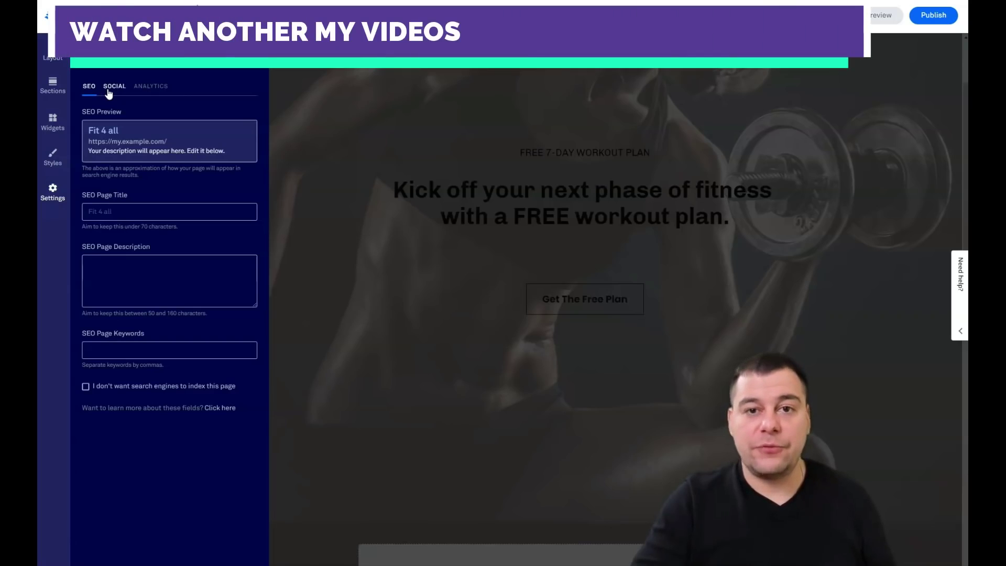
left_click(110, 215)
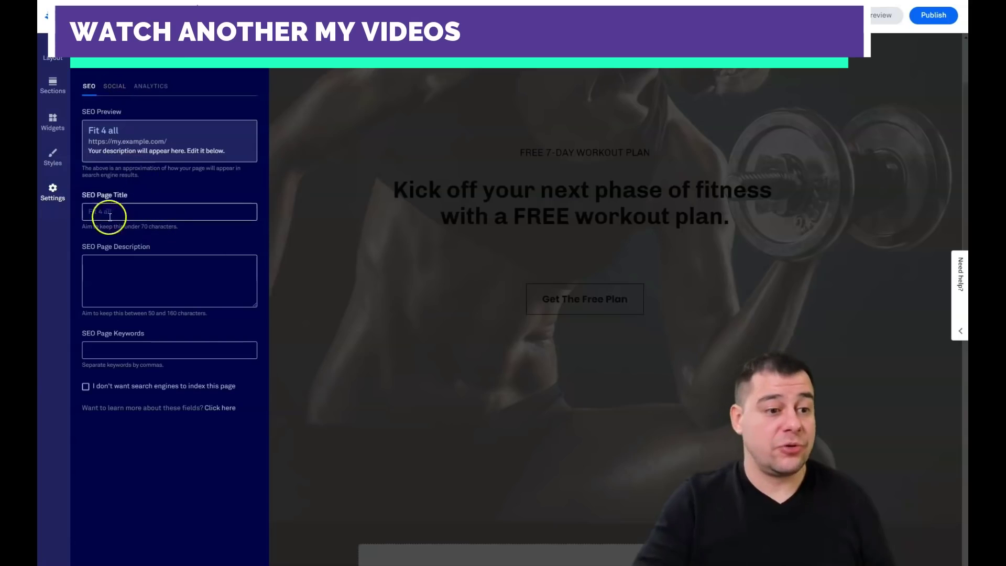
left_click(122, 271)
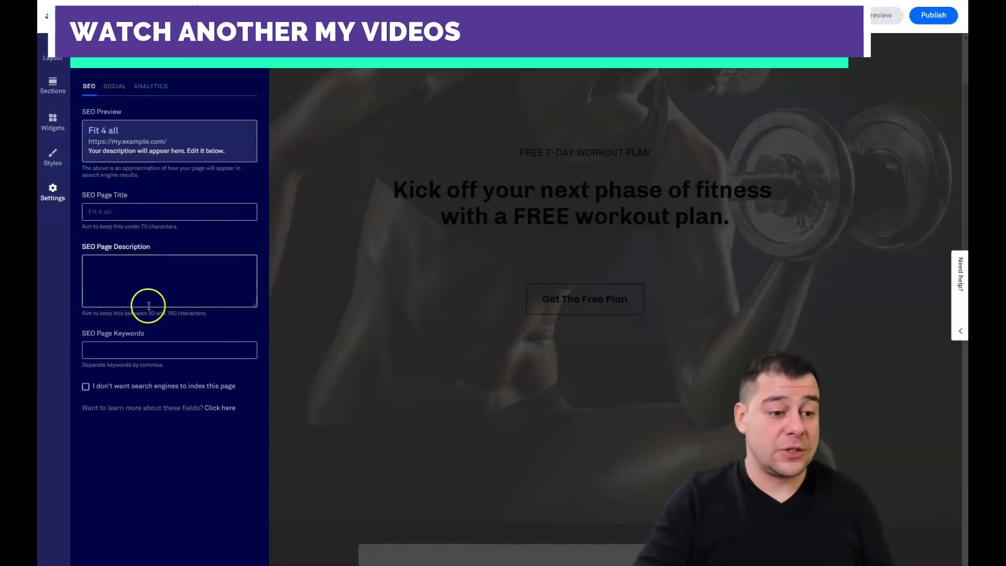
left_click(111, 88)
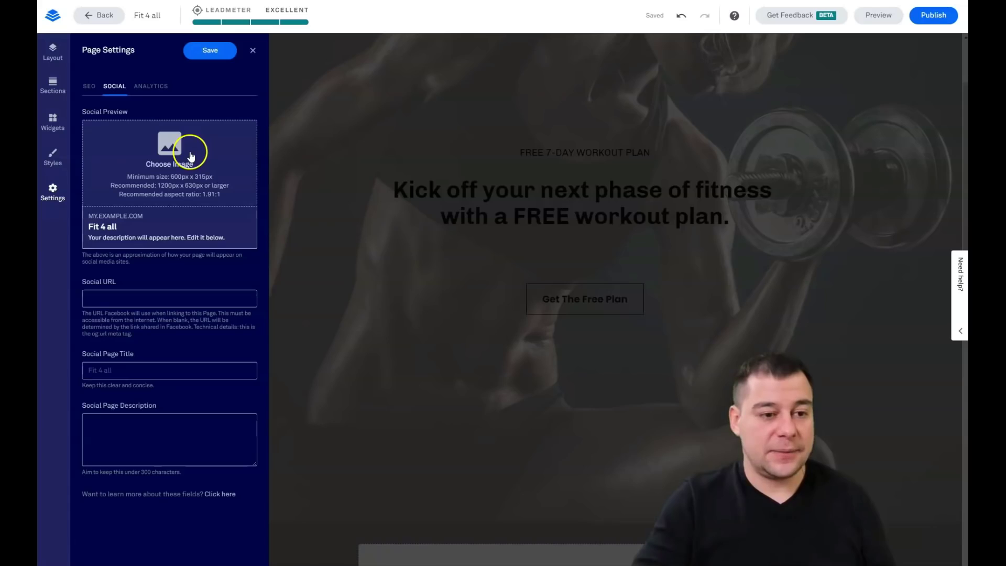
left_click(158, 204)
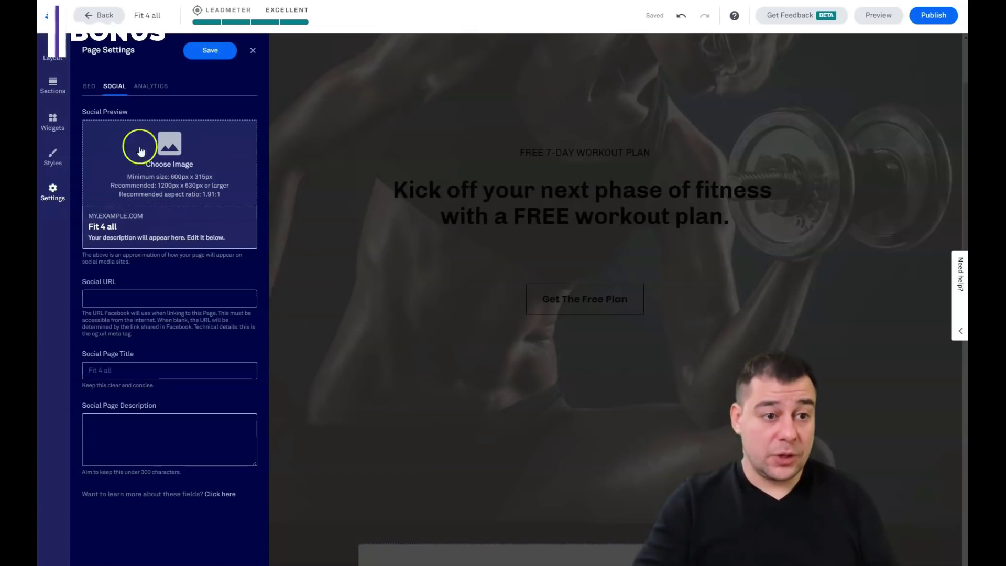
left_click(151, 86)
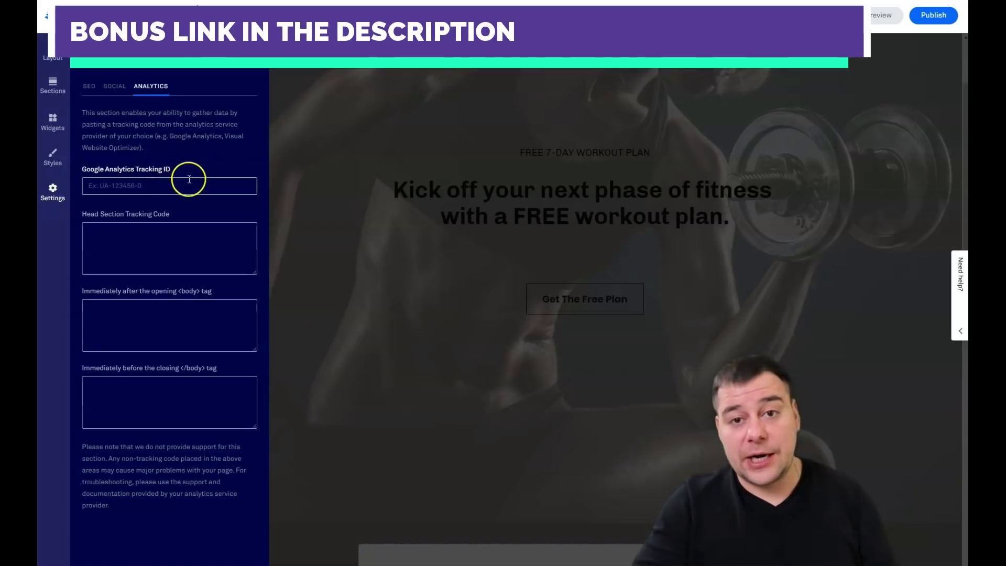
left_click(135, 246)
left_click(63, 62)
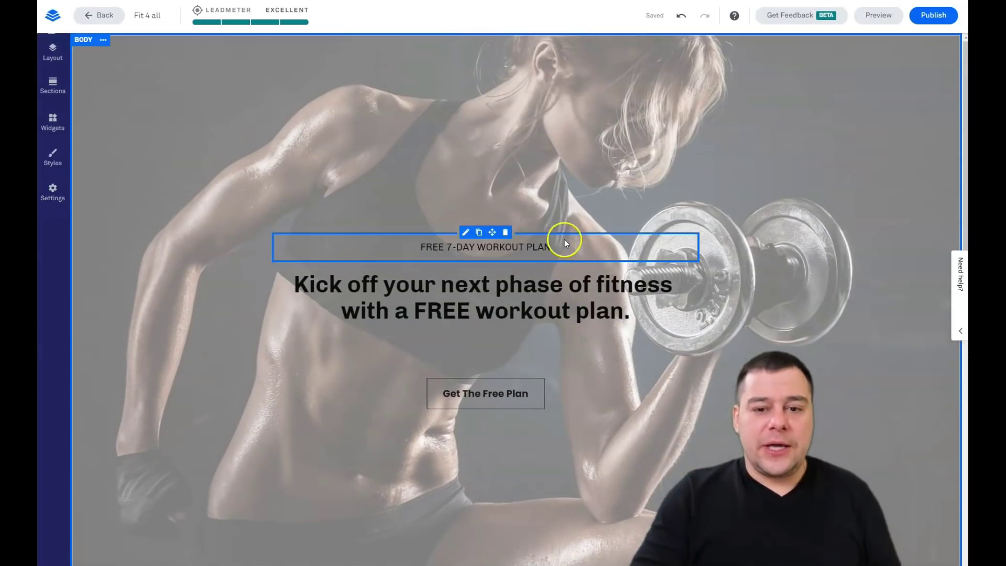
- Delete the Blank 1 section containing the video and the "Sign Up" button
scroll(564, 240, "down", 10)
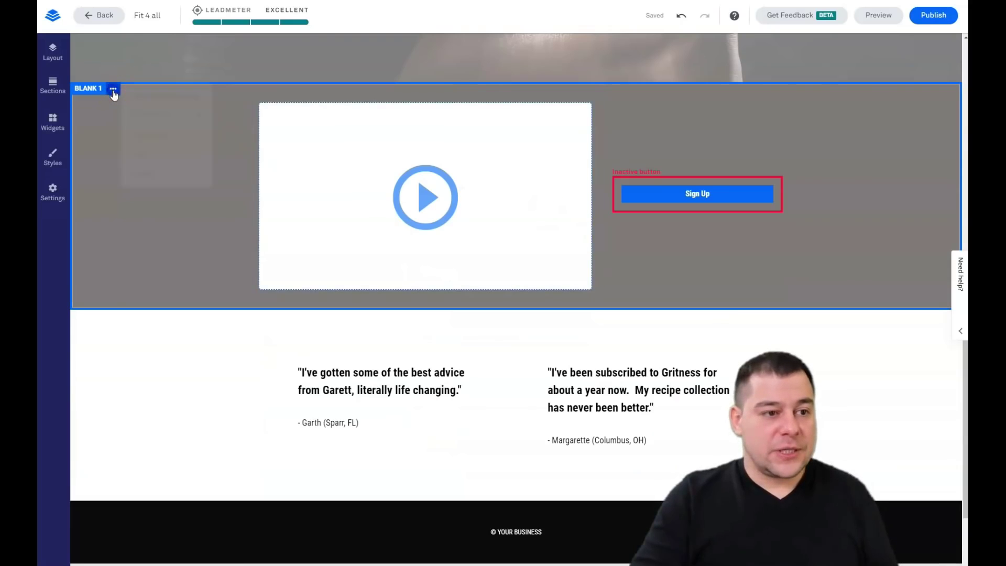
left_click(113, 89)
left_click(147, 172)
left_click(183, 148)
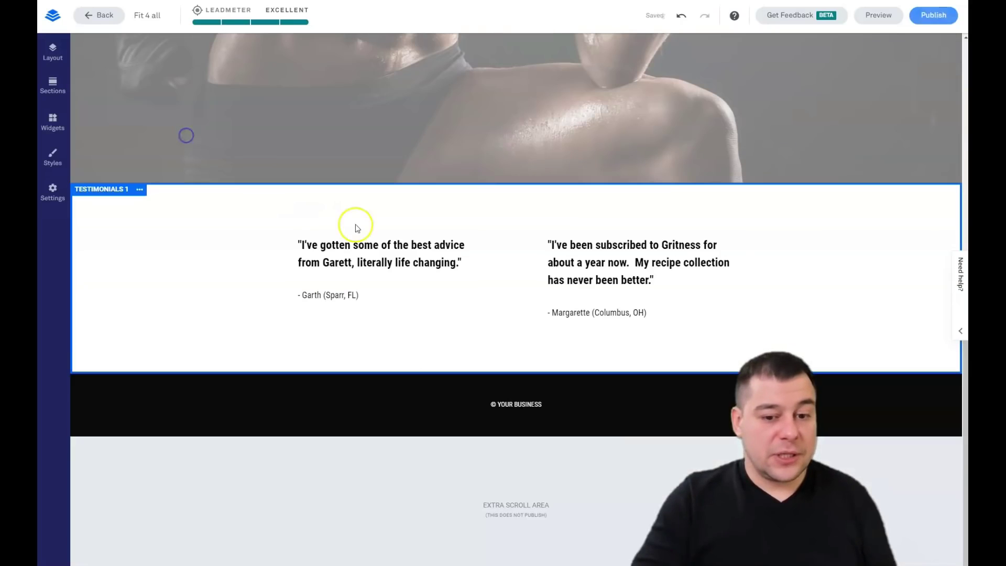
- Delete the Testimonials 1 section above the footer, confirming its removal
left_click(138, 189)
left_click(177, 273)
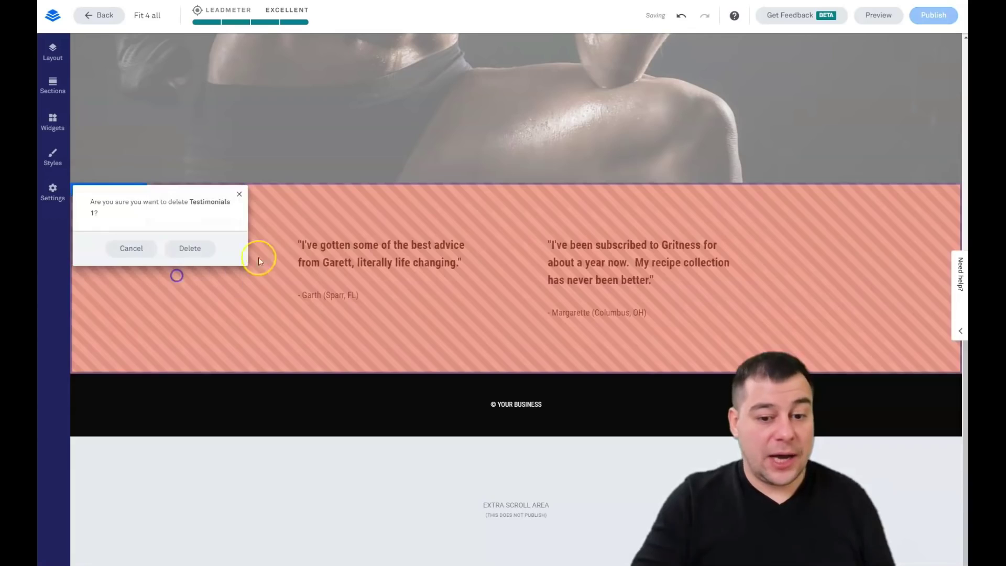
left_click(192, 249)
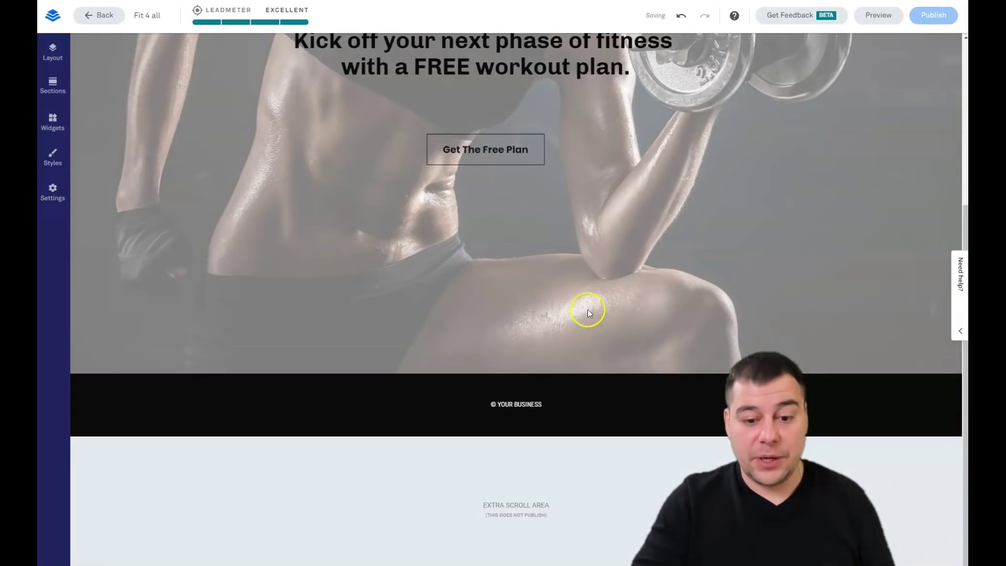
scroll(587, 308, "up", 5)
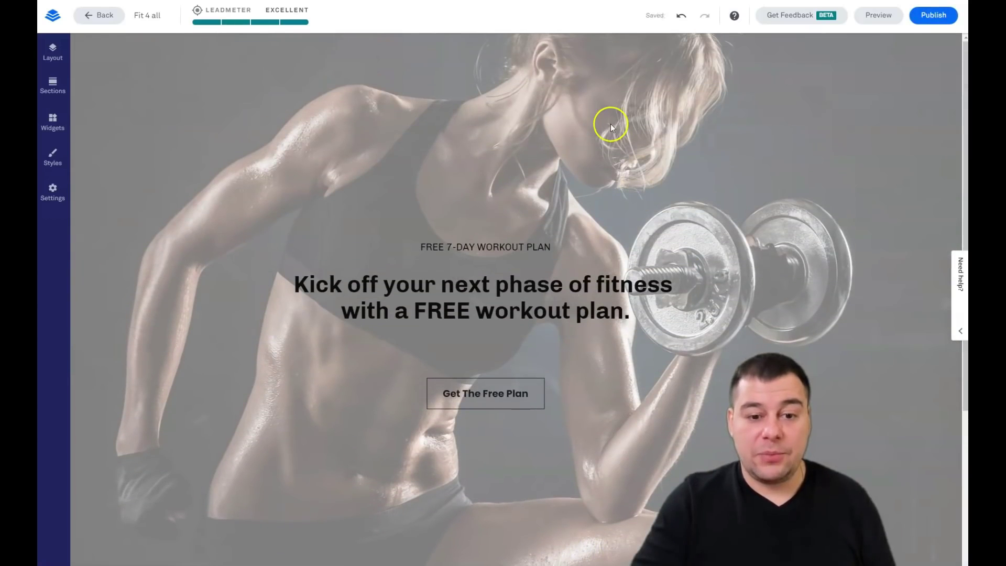